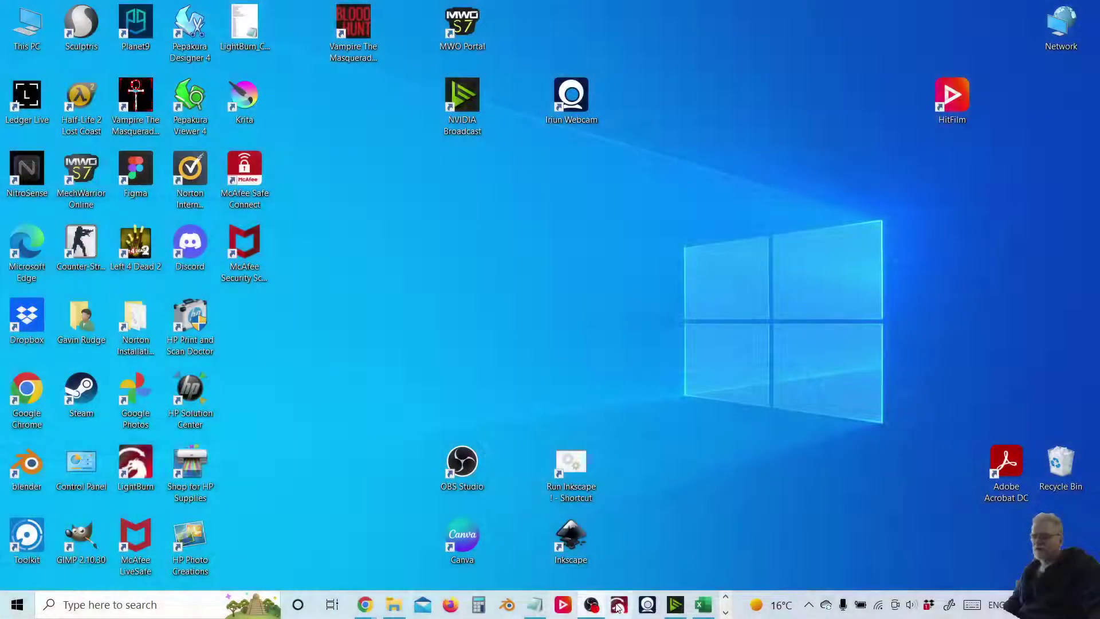
Launch and maximize LightBurn, then close the open Multi Clock spreadsheet
{"action": "left_click", "coordinate": [618, 602]}
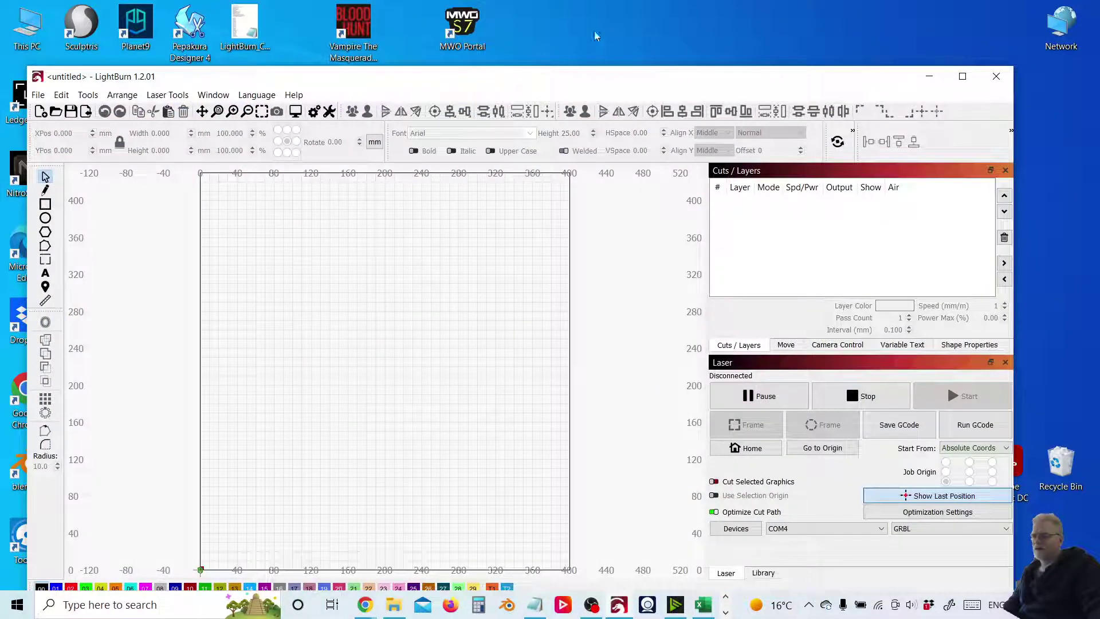
{"action": "double_click", "coordinate": [524, 75]}
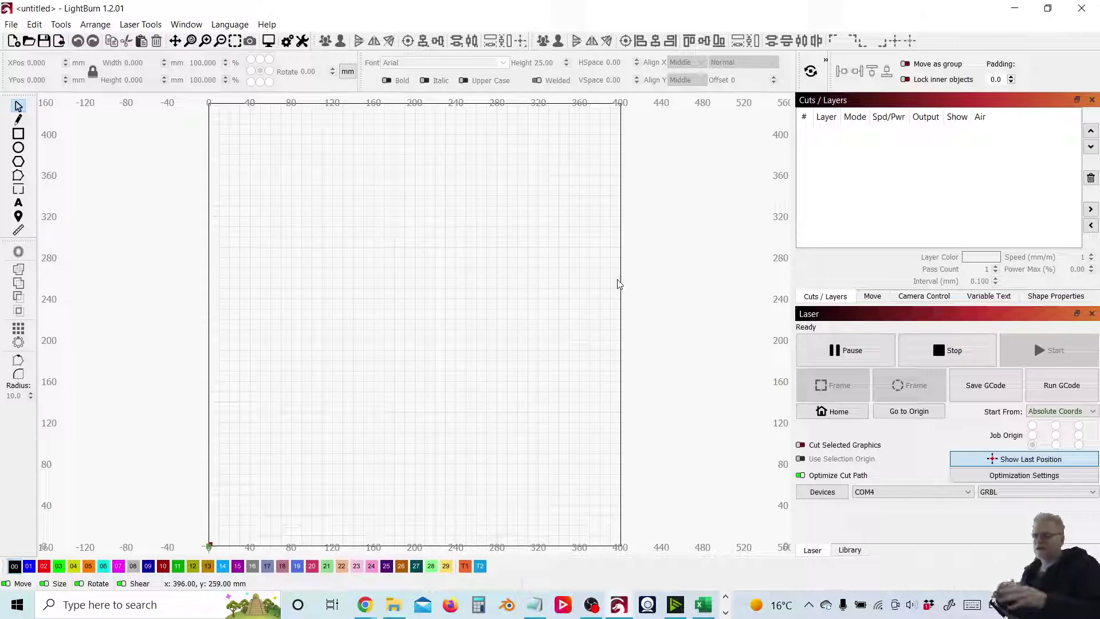
{"action": "left_click", "coordinate": [704, 606]}
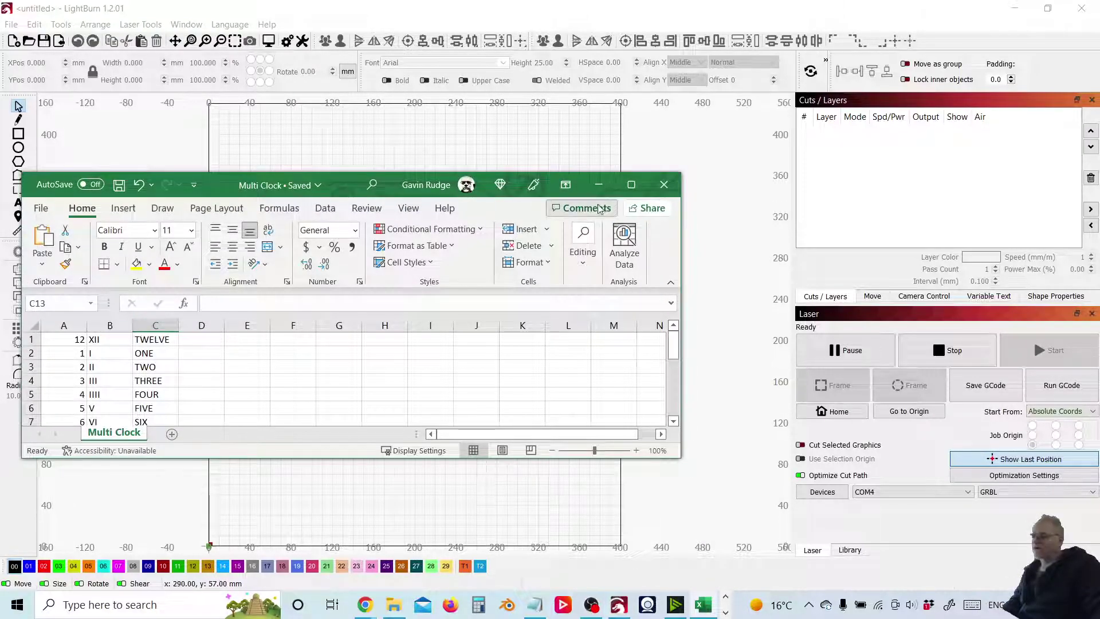
{"action": "left_click", "coordinate": [665, 184]}
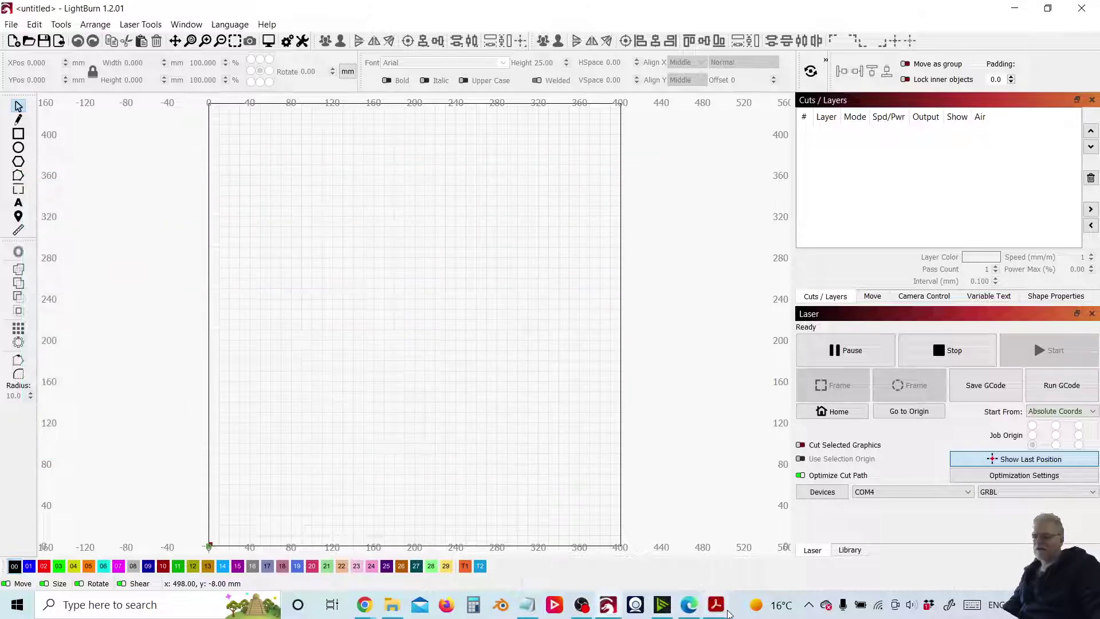
Launch Excel from the Start menu's E apps and create a blank workbook
{"action": "left_click", "coordinate": [17, 605]}
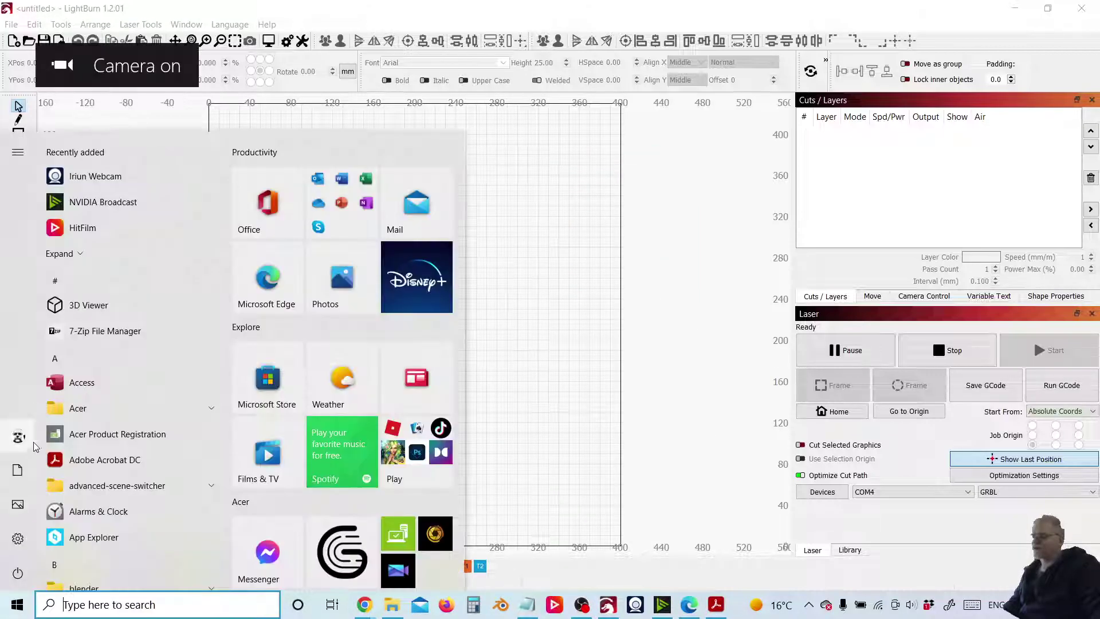
{"action": "left_click", "coordinate": [75, 281]}
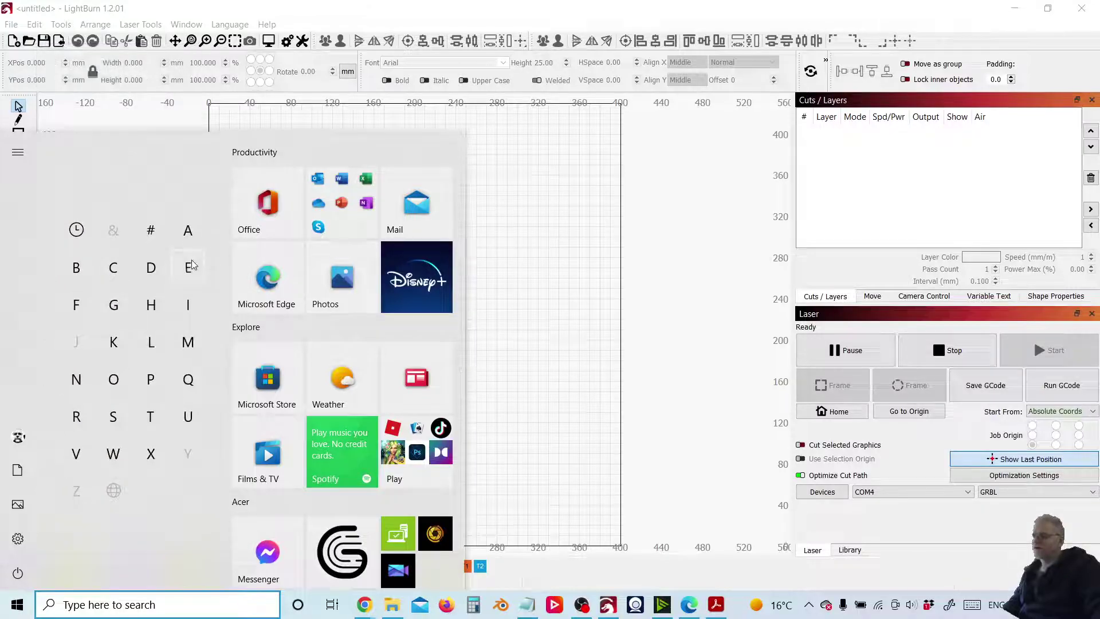
{"action": "left_click", "coordinate": [189, 266]}
{"action": "left_click", "coordinate": [132, 178]}
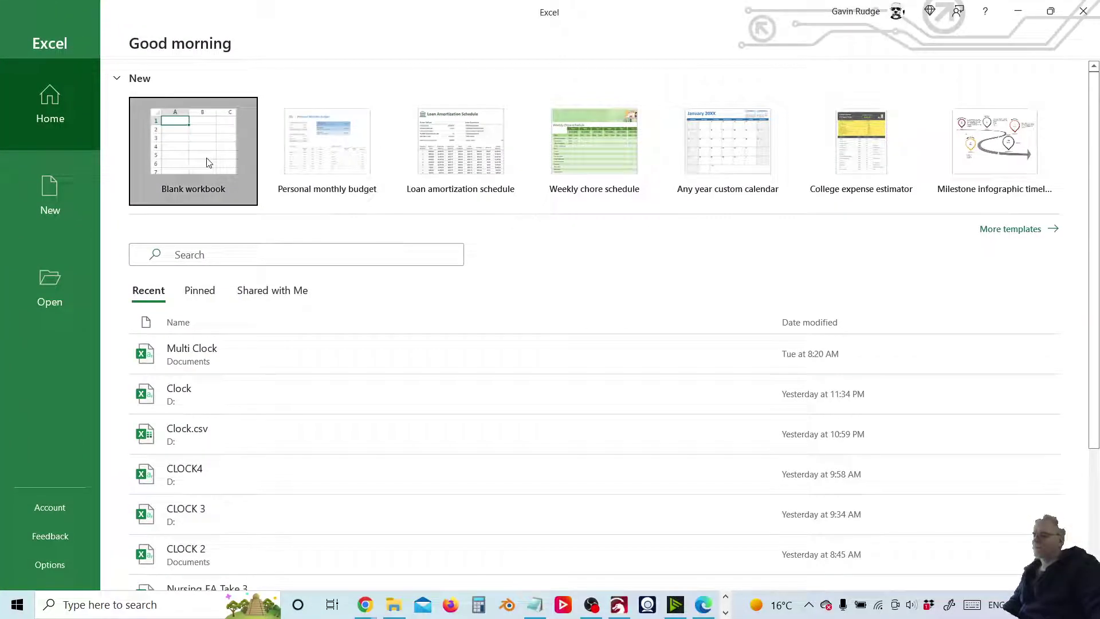
{"action": "left_click", "coordinate": [207, 160]}
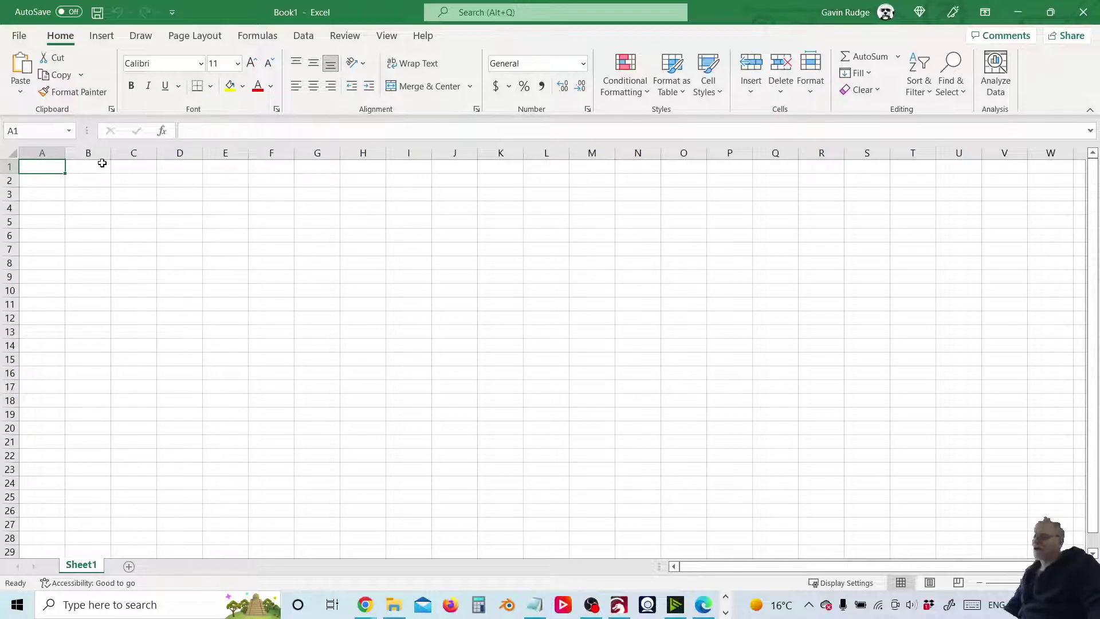
Enter 12 in cell A1 after a false start
{"action": "left_click", "coordinate": [101, 164]}
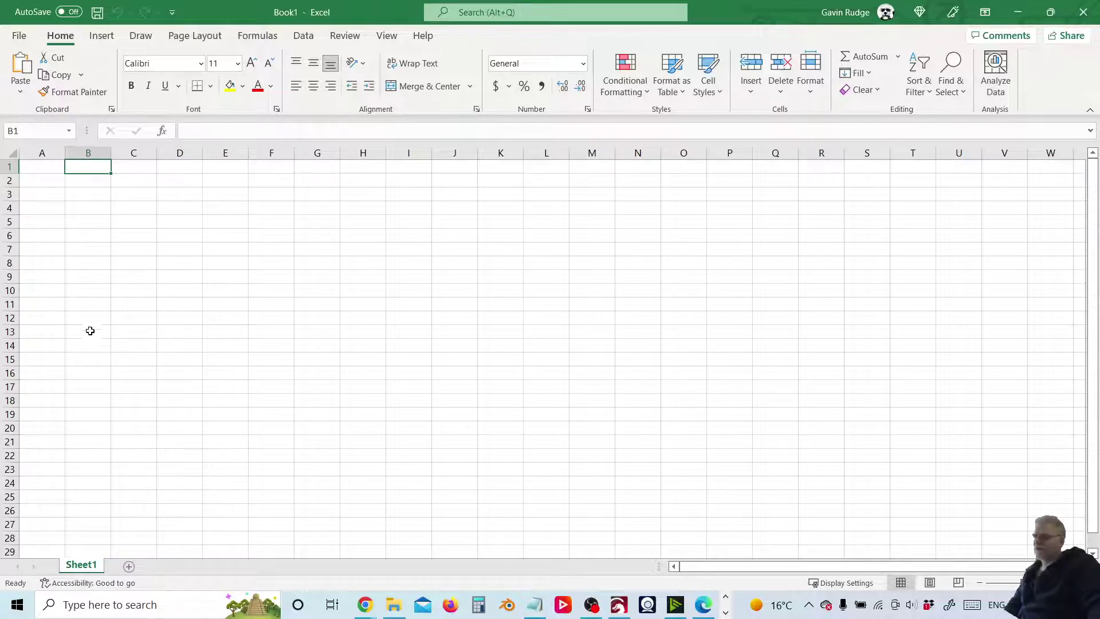
{"action": "left_click_drag", "start_coordinate": [140, 167], "coordinate": [143, 334]}
{"action": "left_click", "coordinate": [147, 272]}
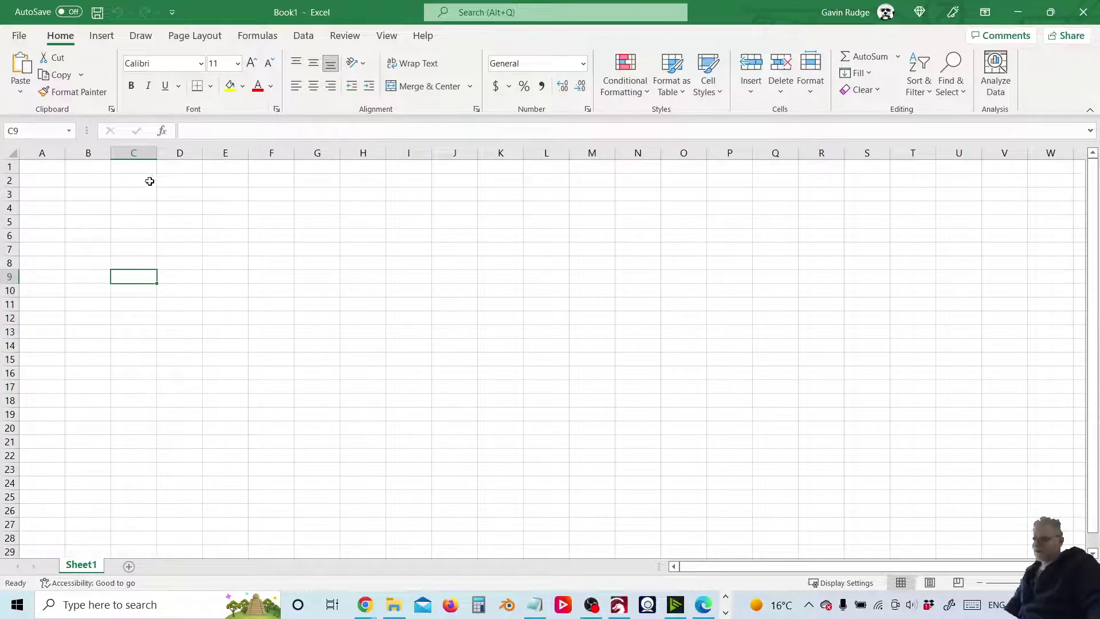
{"action": "left_click", "coordinate": [59, 168]}
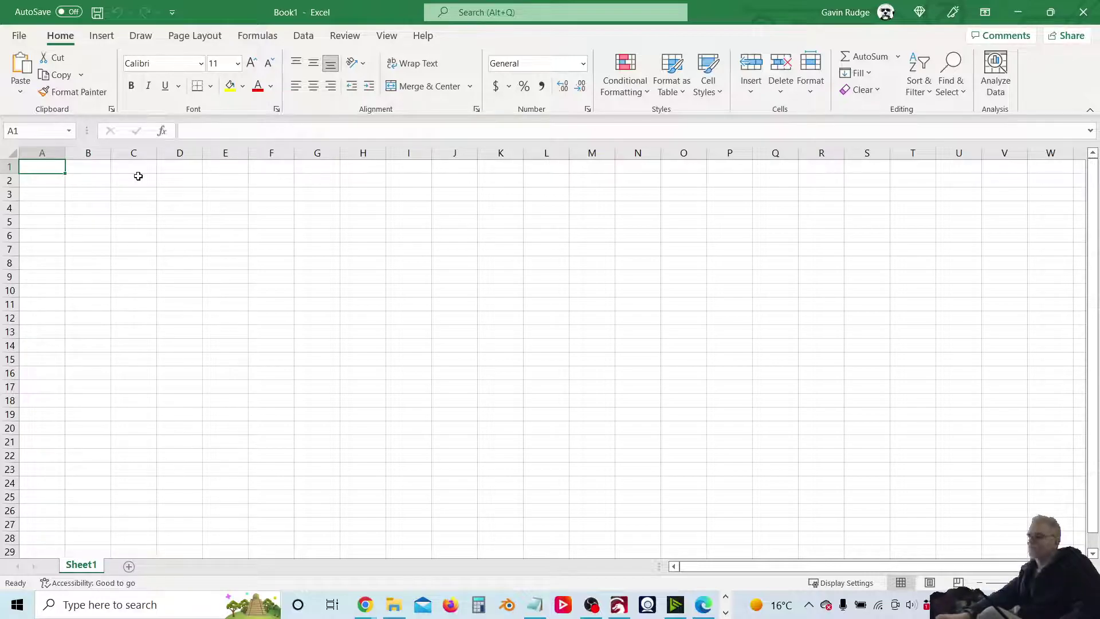
{"action": "type", "text": "1"}
{"action": "key", "text": "Return"}
{"action": "type", "text": "2"}
{"action": "key", "text": "Return"}
{"action": "type", "text": "3"}
{"action": "key", "text": "Return"}
{"action": "key", "text": "Up"}
{"action": "key", "text": "Up"}
{"action": "key", "text": "Up"}
{"action": "type", "text": "1"}
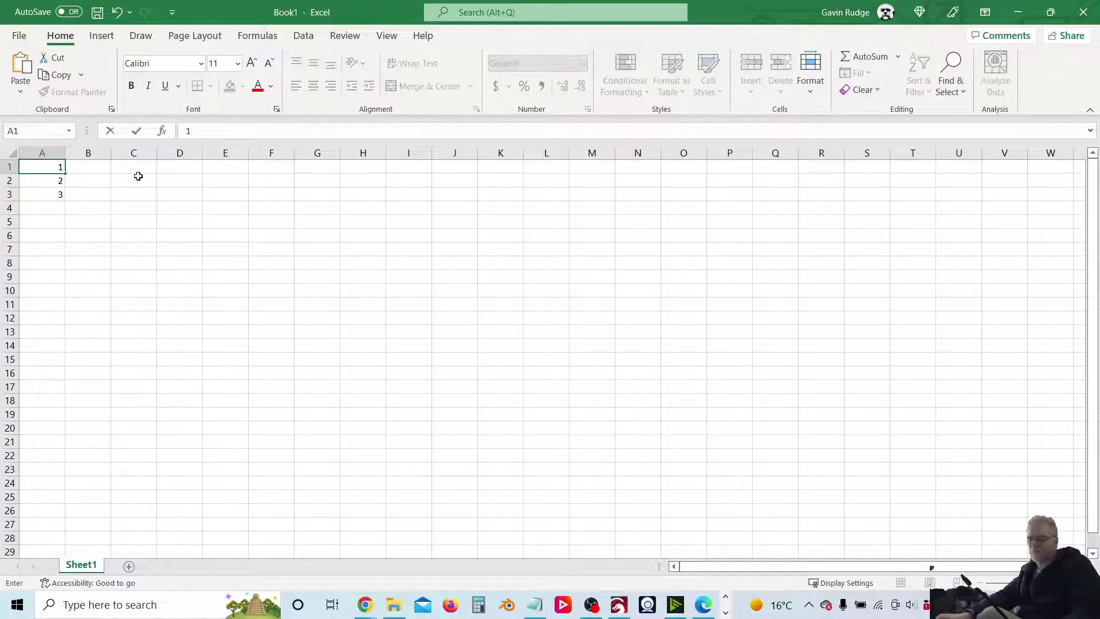
{"action": "key", "text": "Return"}
Enter 1 through 9 in cells A2 to A10
{"action": "type", "text": "1"}
{"action": "key", "text": "Return"}
{"action": "type", "text": "2"}
{"action": "key", "text": "Return"}
{"action": "type", "text": "3"}
{"action": "key", "text": "Return"}
{"action": "type", "text": "4"}
{"action": "key", "text": "Return"}
{"action": "type", "text": "5"}
{"action": "key", "text": "Return"}
{"action": "type", "text": "6"}
{"action": "key", "text": "Return"}
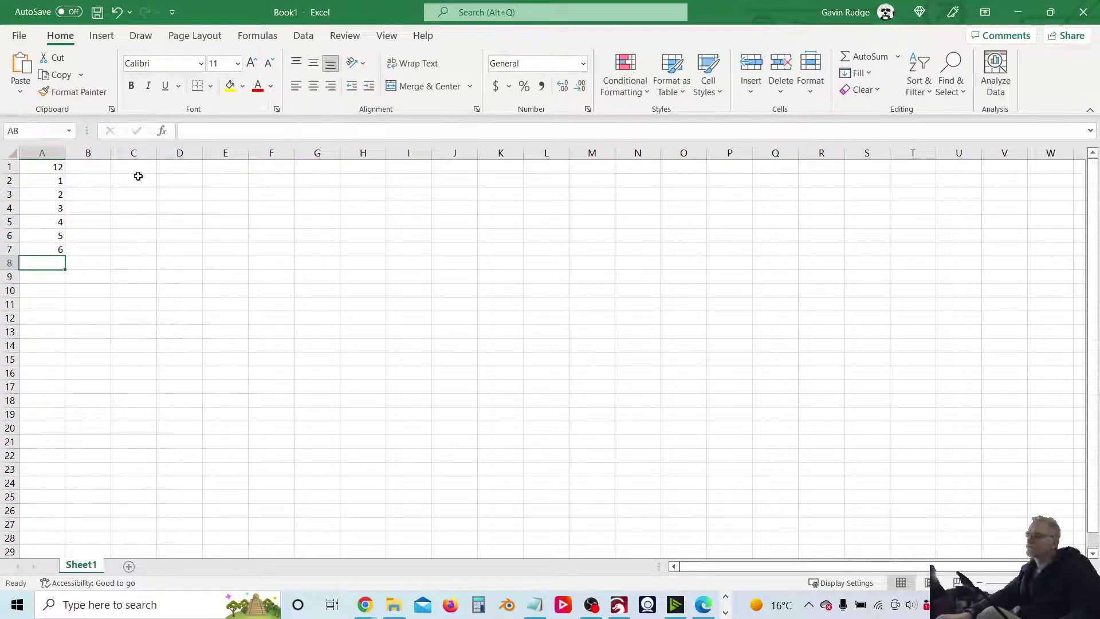
{"action": "type", "text": "7"}
{"action": "key", "text": "Return"}
{"action": "type", "text": "8"}
{"action": "key", "text": "Return"}
{"action": "type", "text": "9"}
{"action": "key", "text": "Return"}
Enter 10 and 11 in A11 and A12, then return to cell B1
{"action": "type", "text": "1"}
{"action": "key", "text": "Tab"}
{"action": "key", "text": "shift+Tab"}
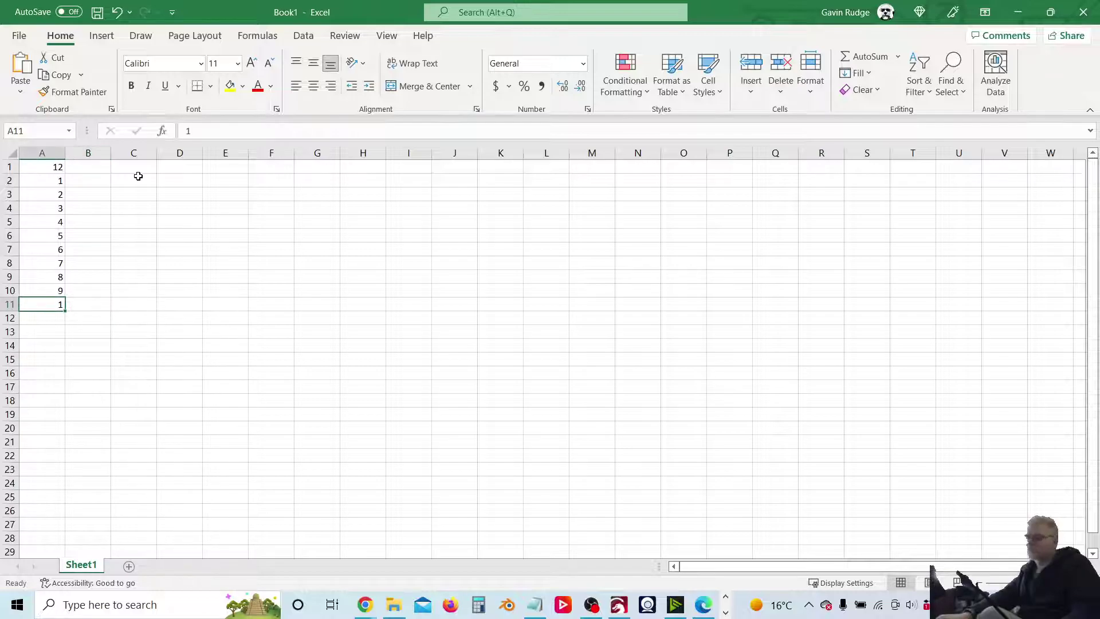
{"action": "type", "text": "10"}
{"action": "key", "text": "Return"}
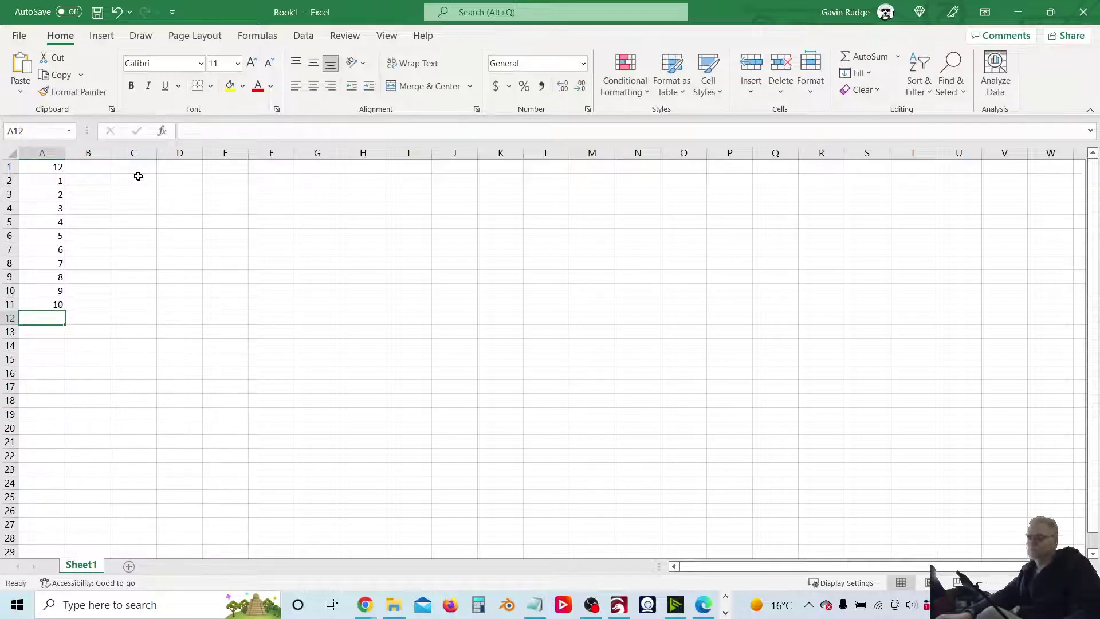
{"action": "type", "text": "11"}
{"action": "key", "text": "Return"}
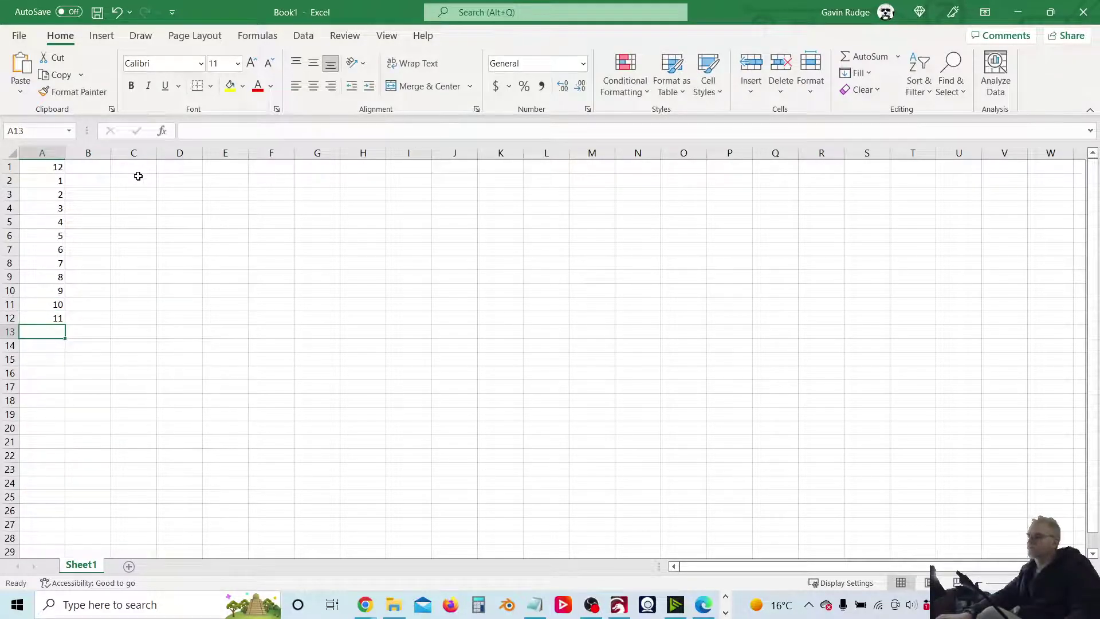
{"action": "key", "text": "Up"}
{"action": "key", "text": "Up"}
{"action": "key", "text": "Up"}
{"action": "key", "text": "Up"}
{"action": "key", "text": "Up"}
{"action": "key", "text": "Up"}
{"action": "key", "text": "Up"}
{"action": "key", "text": "Up"}
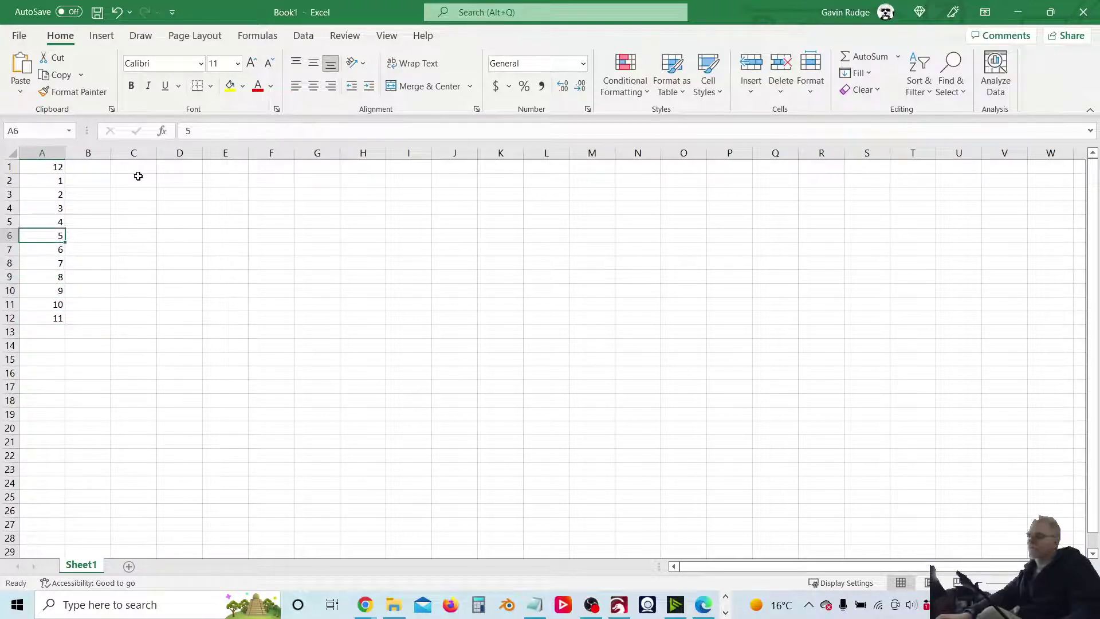
{"action": "key", "text": "Right"}
{"action": "key", "text": "Up"}
{"action": "key", "text": "Up"}
{"action": "key", "text": "Up"}
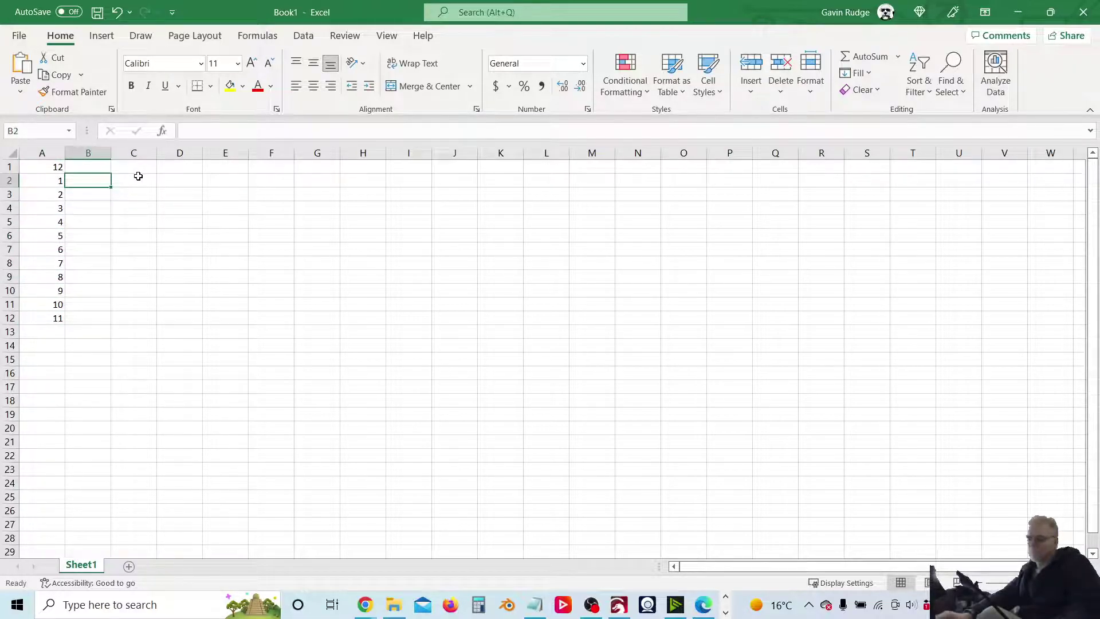
{"action": "key", "text": "Up"}
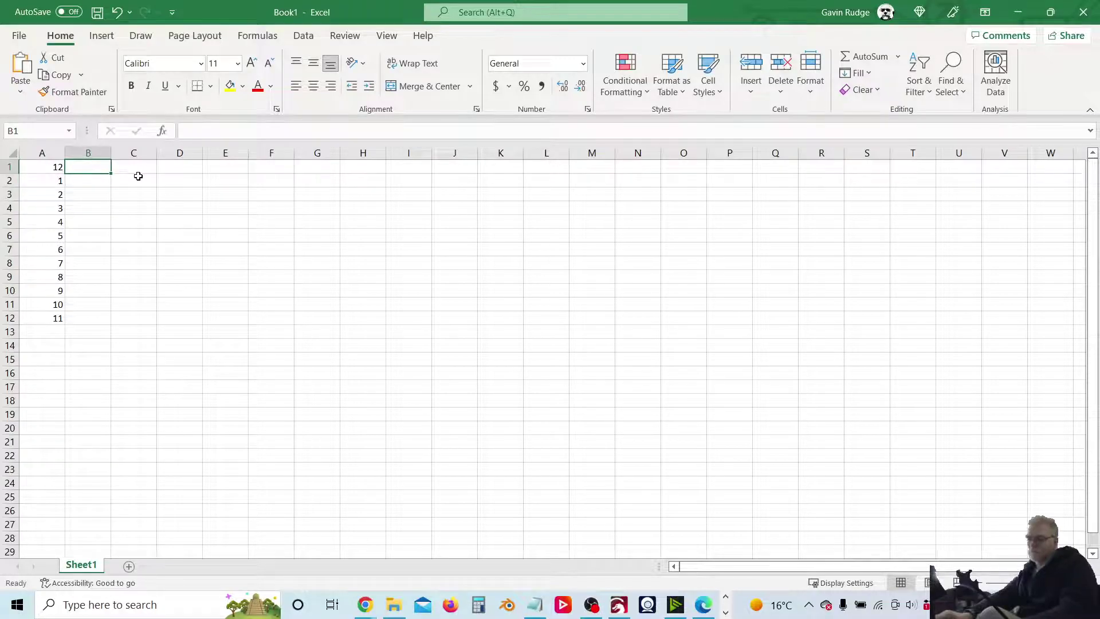
With Caps Lock on, enter XII, I, II, III and IIII in B1 to B5
{"action": "key", "text": "Caps_Lock"}
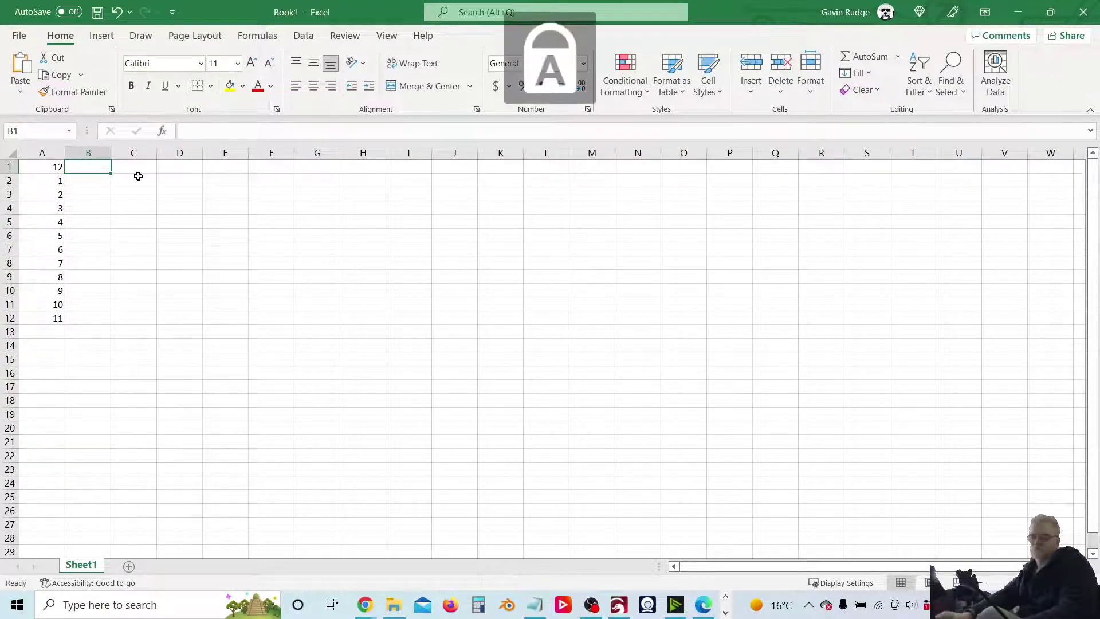
{"action": "type", "text": "XII"}
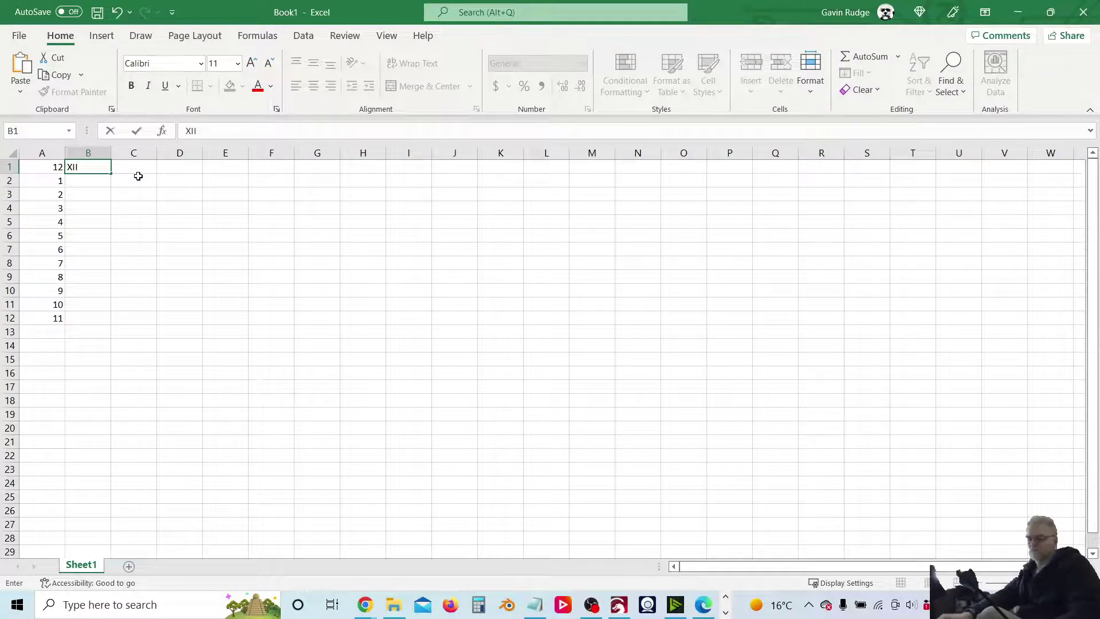
{"action": "key", "text": "Return"}
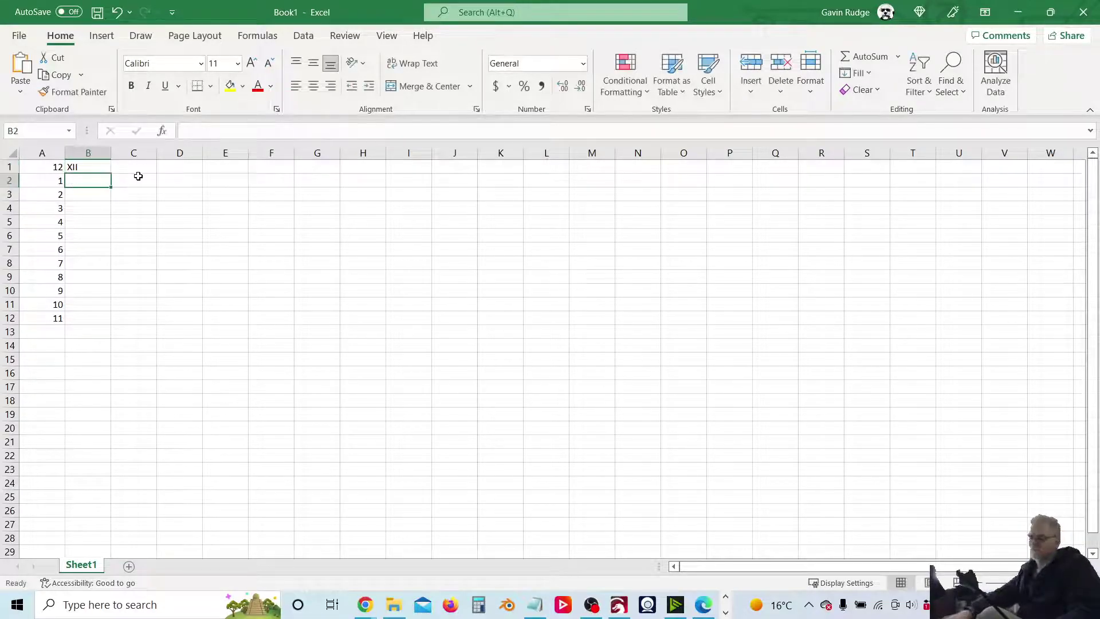
{"action": "type", "text": "I"}
{"action": "key", "text": "Return"}
{"action": "type", "text": "II"}
{"action": "key", "text": "Return"}
{"action": "type", "text": "III"}
{"action": "key", "text": "Return"}
{"action": "type", "text": "IIII"}
{"action": "key", "text": "Return"}
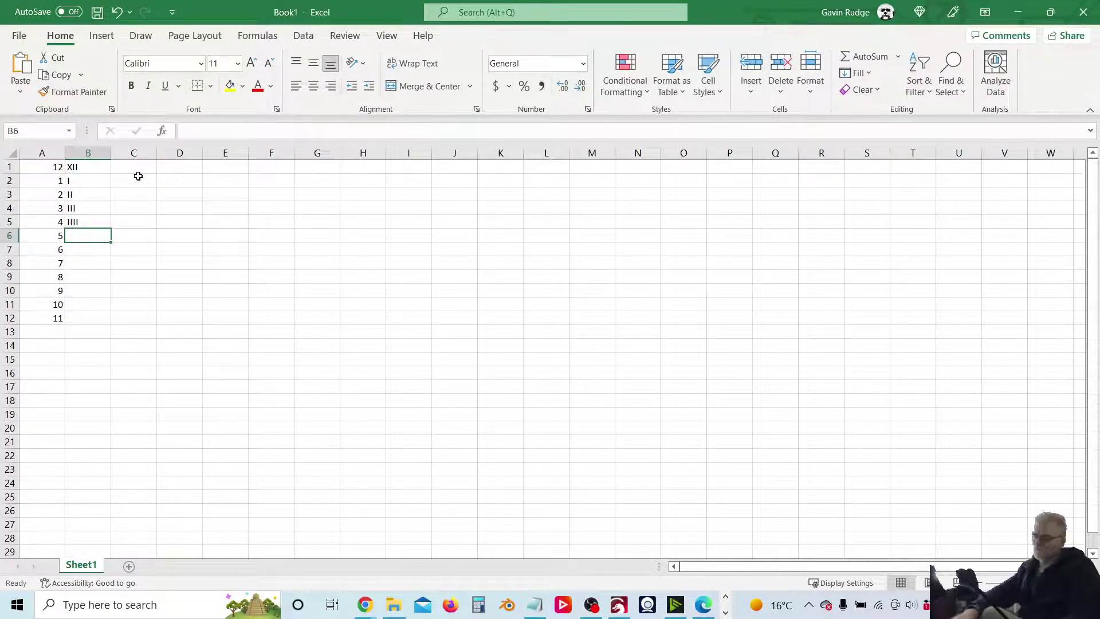
Enter V, VI, VII, VIII, IX, X in B6 to B11 and XII in B12
{"action": "type", "text": "V"}
{"action": "key", "text": "Return"}
{"action": "type", "text": "VI"}
{"action": "key", "text": "Return"}
{"action": "type", "text": "V"}
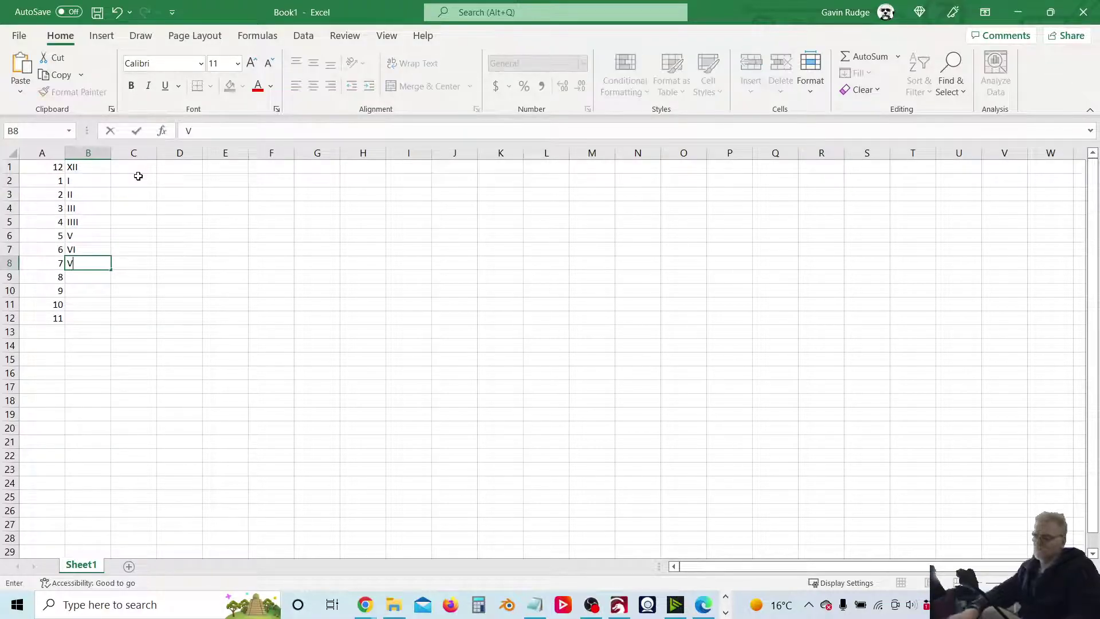
{"action": "type", "text": "II"}
{"action": "key", "text": "Return"}
{"action": "type", "text": "V"}
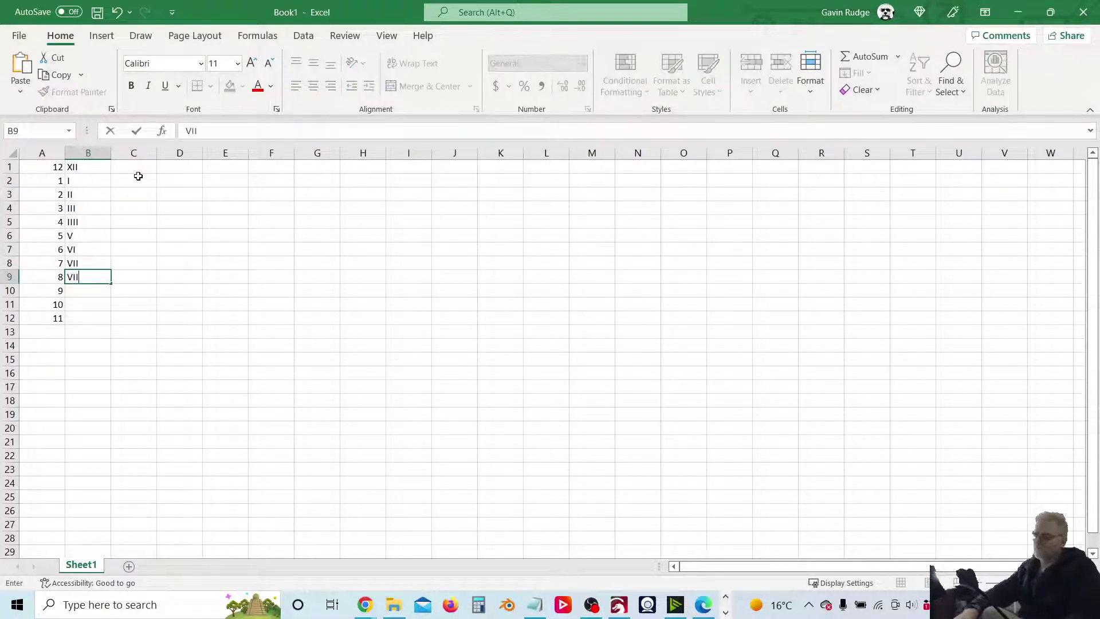
{"action": "key", "text": "Return"}
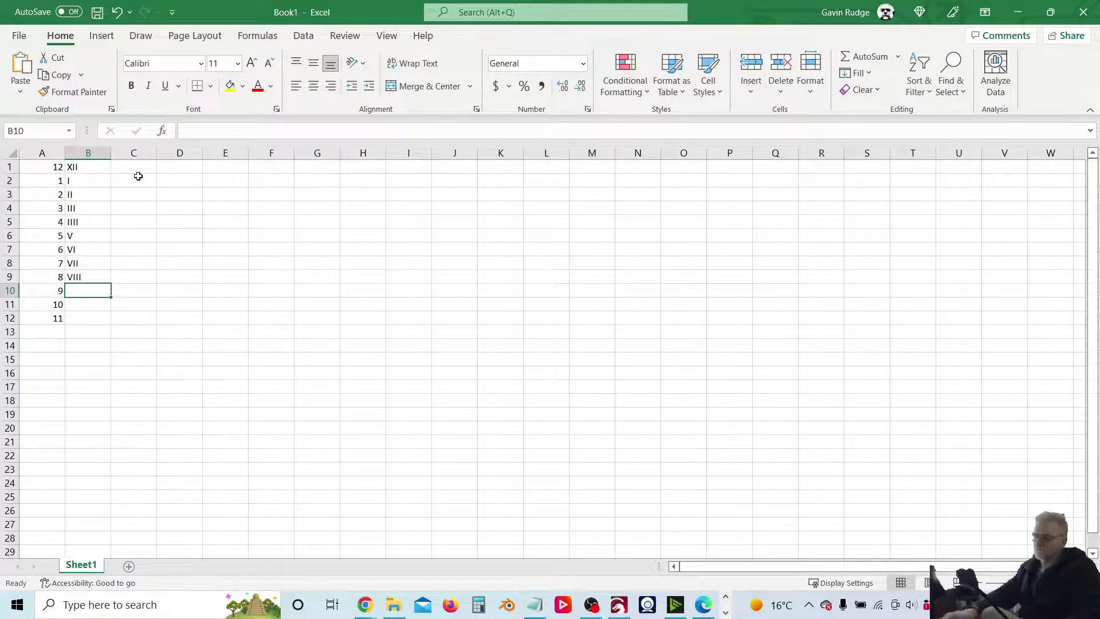
{"action": "type", "text": "IX"}
{"action": "key", "text": "Return"}
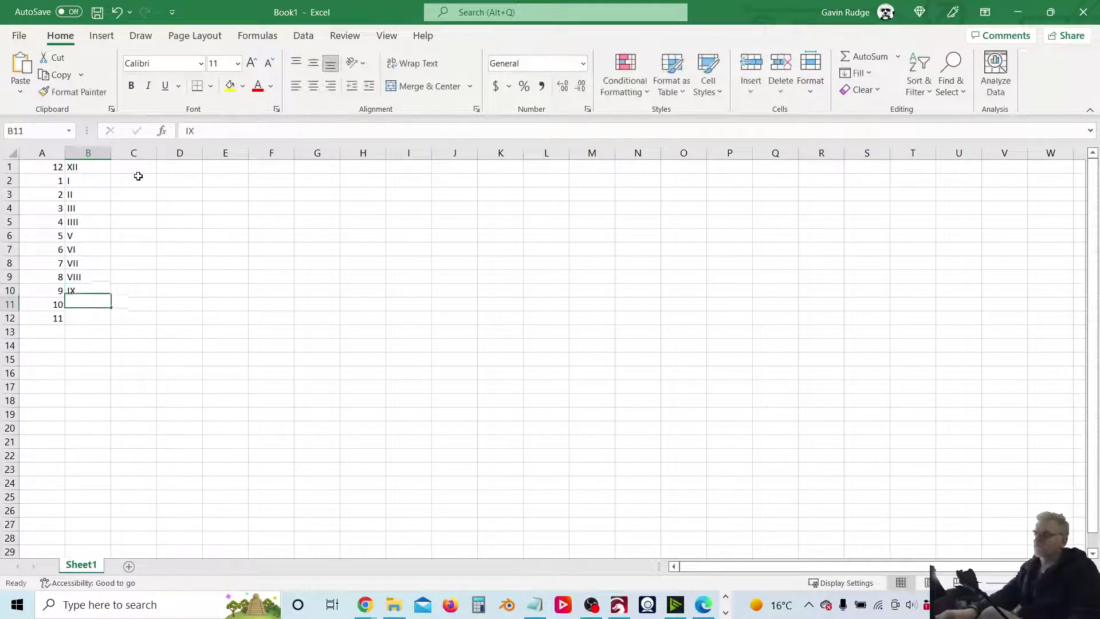
{"action": "type", "text": "XII"}
{"action": "key", "text": "Tab"}
{"action": "key", "text": "shift+Tab"}
{"action": "type", "text": "X"}
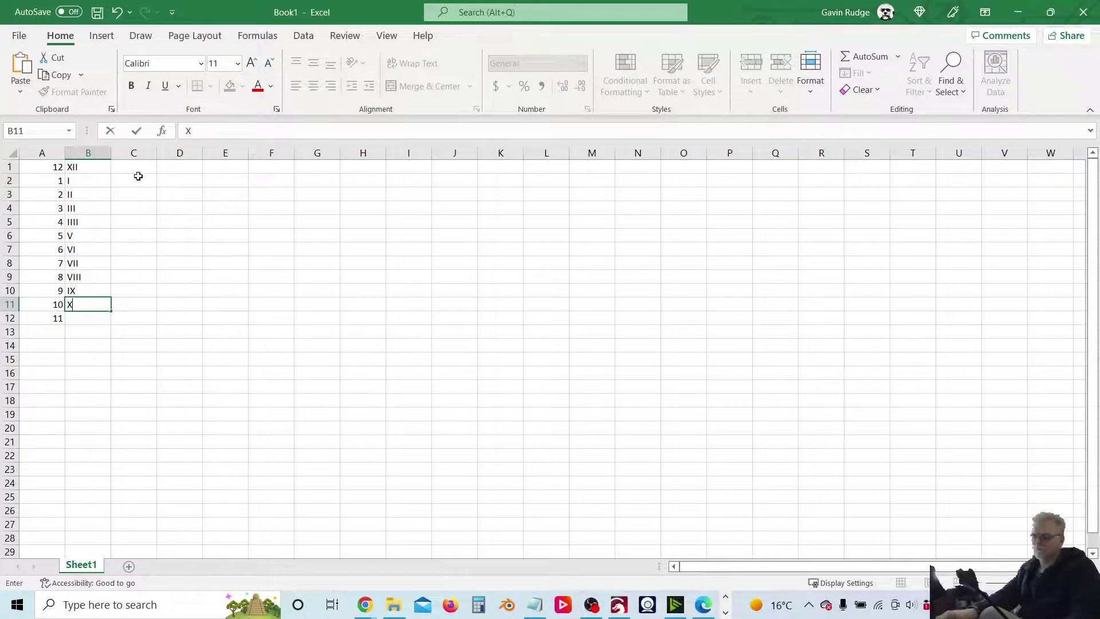
{"action": "key", "text": "Return"}
{"action": "type", "text": "X"}
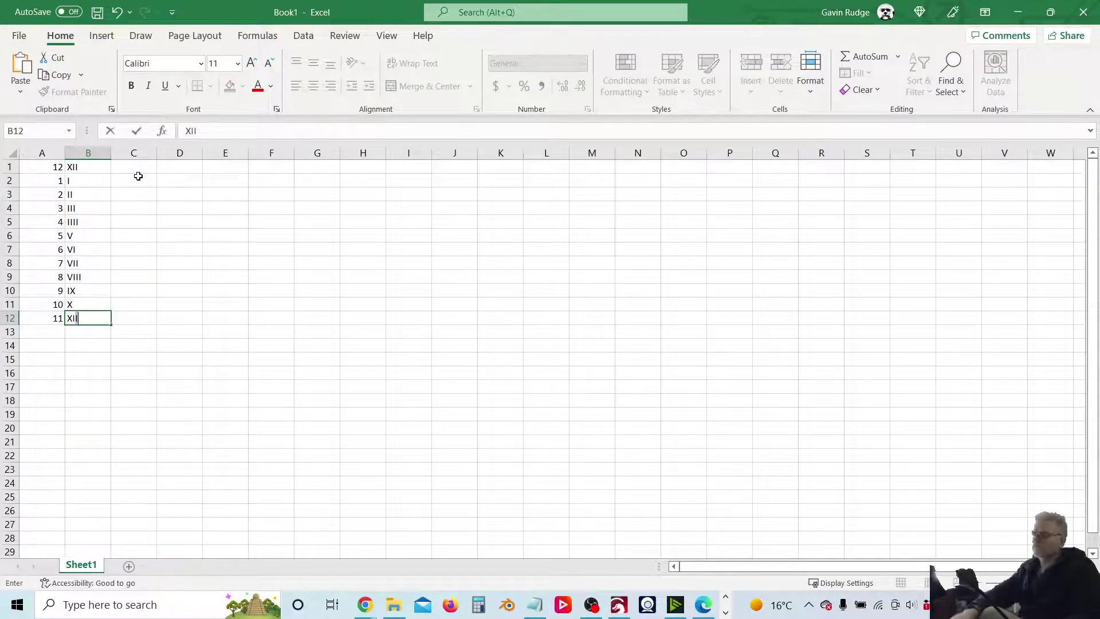
{"action": "type", "text": "II"}
{"action": "key", "text": "Return"}
{"action": "key", "text": "Up"}
{"action": "key", "text": "Up"}
{"action": "key", "text": "Up"}
{"action": "key", "text": "Up"}
{"action": "key", "text": "Up"}
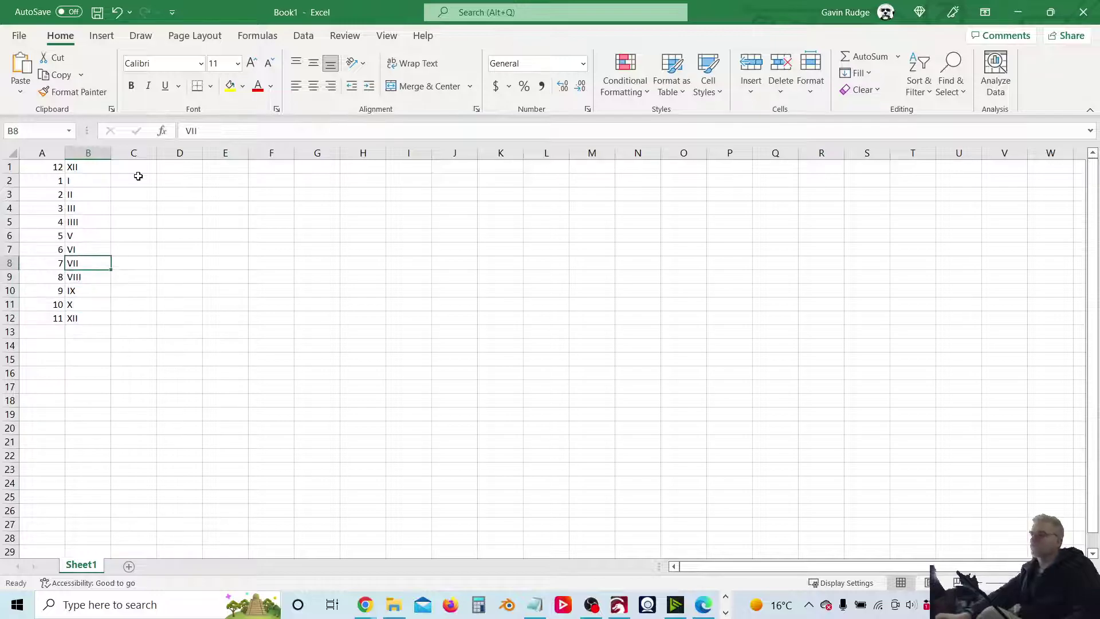
{"action": "key", "text": "Up"}
{"action": "key", "text": "Up"}
{"action": "key", "text": "Up"}
{"action": "key", "text": "Up"}
{"action": "key", "text": "Up"}
{"action": "key", "text": "Up"}
Enter TWELVE, ONE, TWO and THREE in cells C1 to C4
{"action": "key", "text": "Right"}
{"action": "key", "text": "Up"}
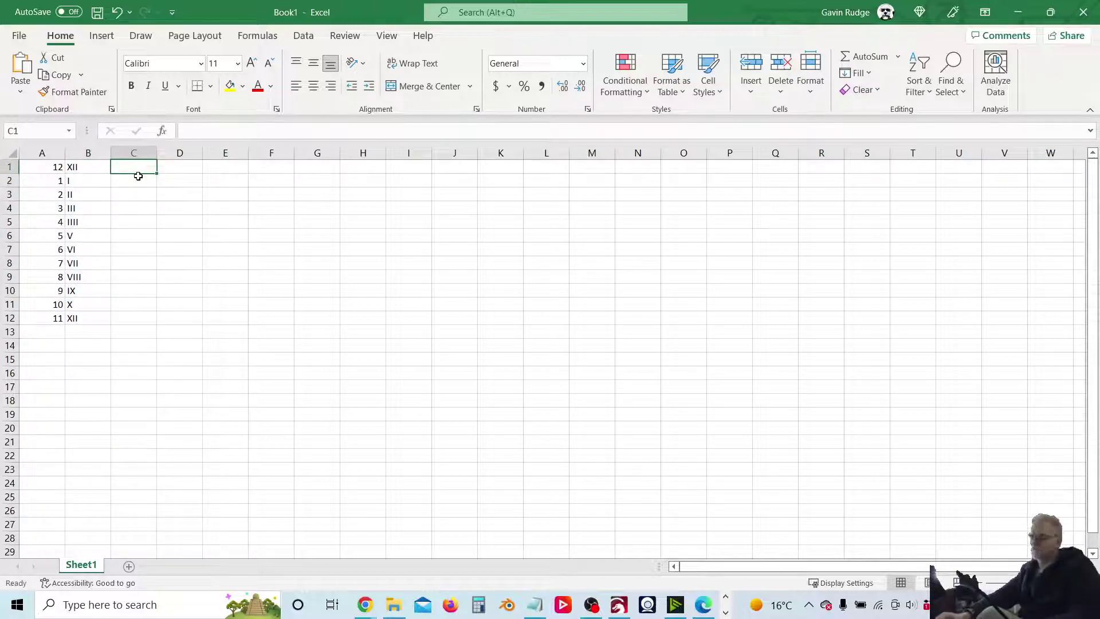
{"action": "type", "text": "ONE"}
{"action": "key", "text": "Return"}
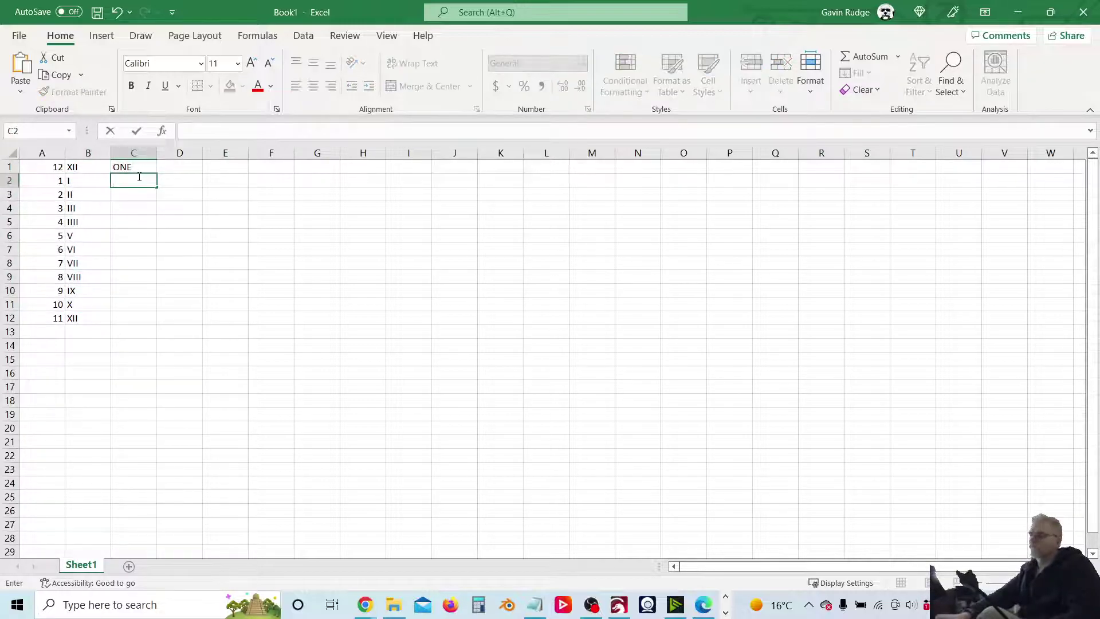
{"action": "key", "text": "Up"}
{"action": "type", "text": "TWELVE"}
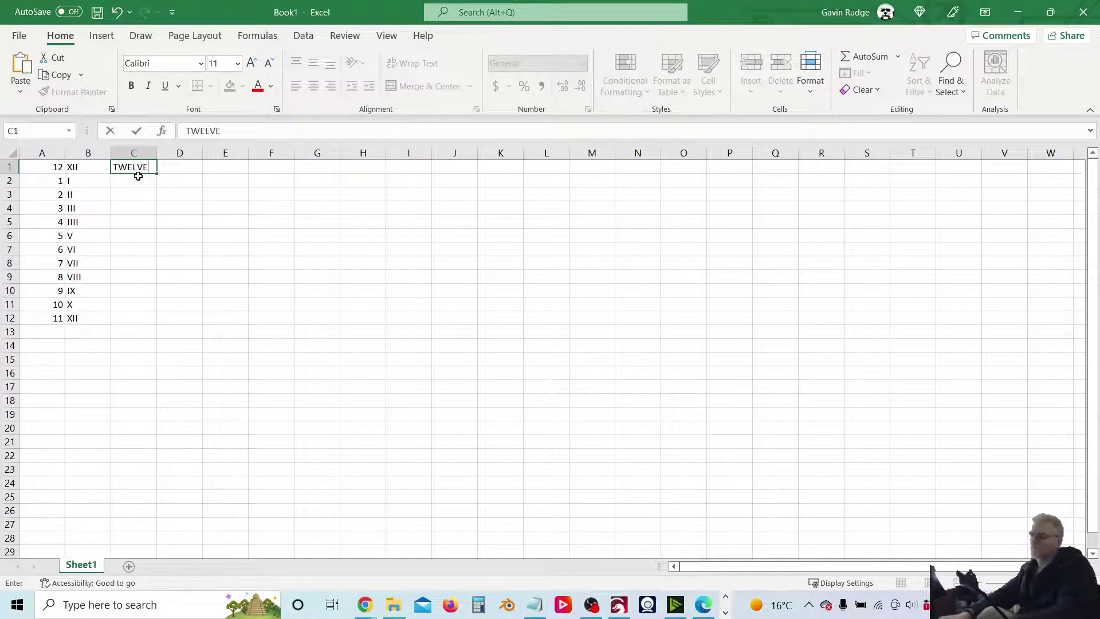
{"action": "key", "text": "Return"}
{"action": "type", "text": "OBEE"}
{"action": "key", "text": "Return"}
{"action": "type", "text": "TWO"}
{"action": "key", "text": "Return"}
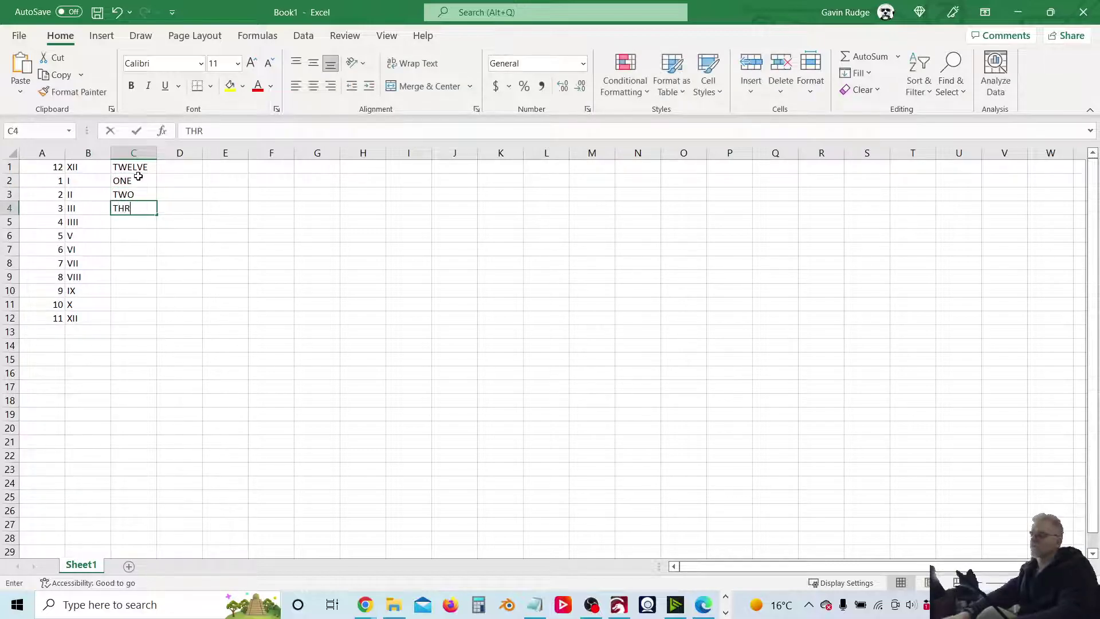
{"action": "type", "text": "EE"}
{"action": "key", "text": "Return"}
Enter FOUR through ELEVEN in cells C5 to C12, fixing typos
{"action": "type", "text": "FOUR"}
{"action": "key", "text": "Return"}
{"action": "type", "text": "FIVE"}
{"action": "key", "text": "Return"}
{"action": "type", "text": "SIX"}
{"action": "key", "text": "Return"}
{"action": "type", "text": "SEVE"}
{"action": "key", "text": "BackSpace"}
{"action": "type", "text": "VEN"}
{"action": "key", "text": "Return"}
{"action": "type", "text": "EIGHT"}
{"action": "key", "text": "Return"}
{"action": "type", "text": "NINE"}
{"action": "key", "text": "Return"}
{"action": "type", "text": "TEN"}
{"action": "key", "text": "Return"}
{"action": "type", "text": "ELEVEN"}
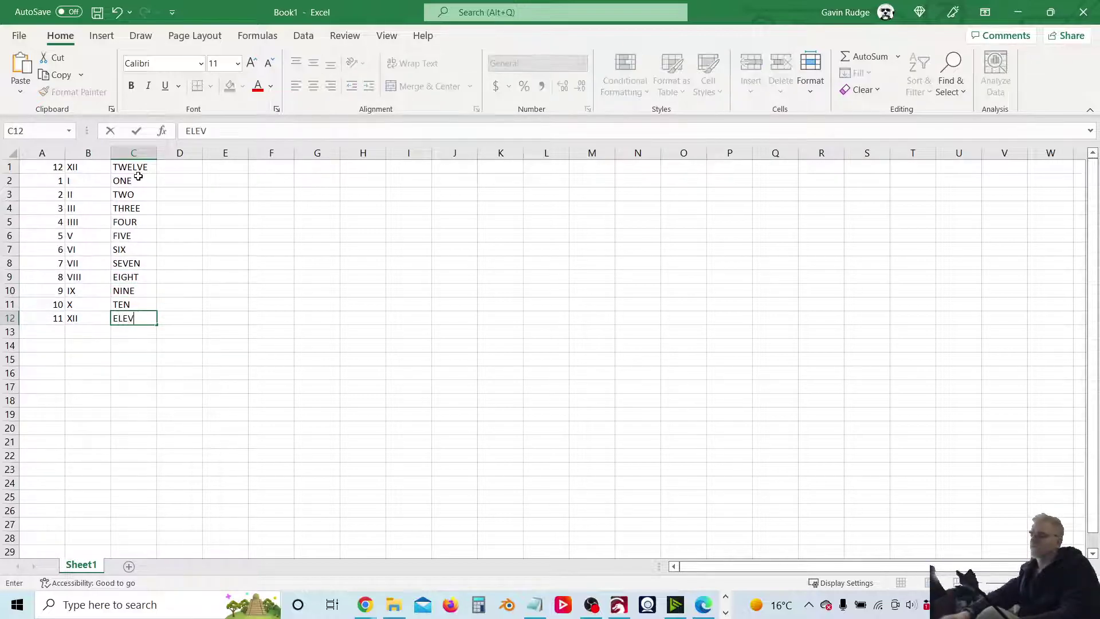
{"action": "key", "text": "BackSpace"}
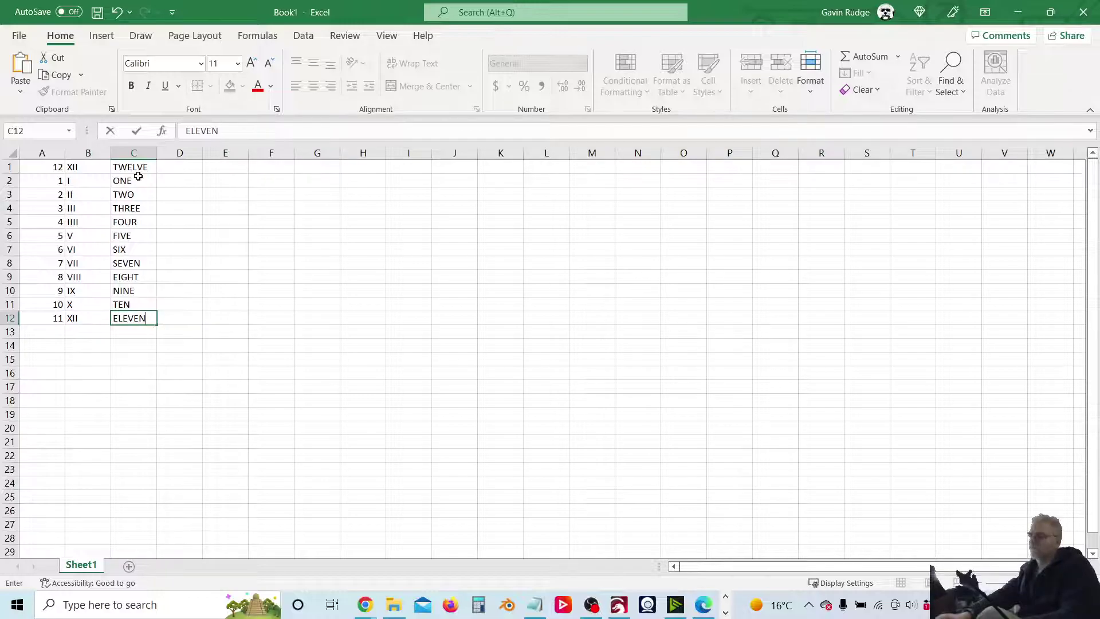
{"action": "type", "text": "N"}
{"action": "key", "text": "Return"}
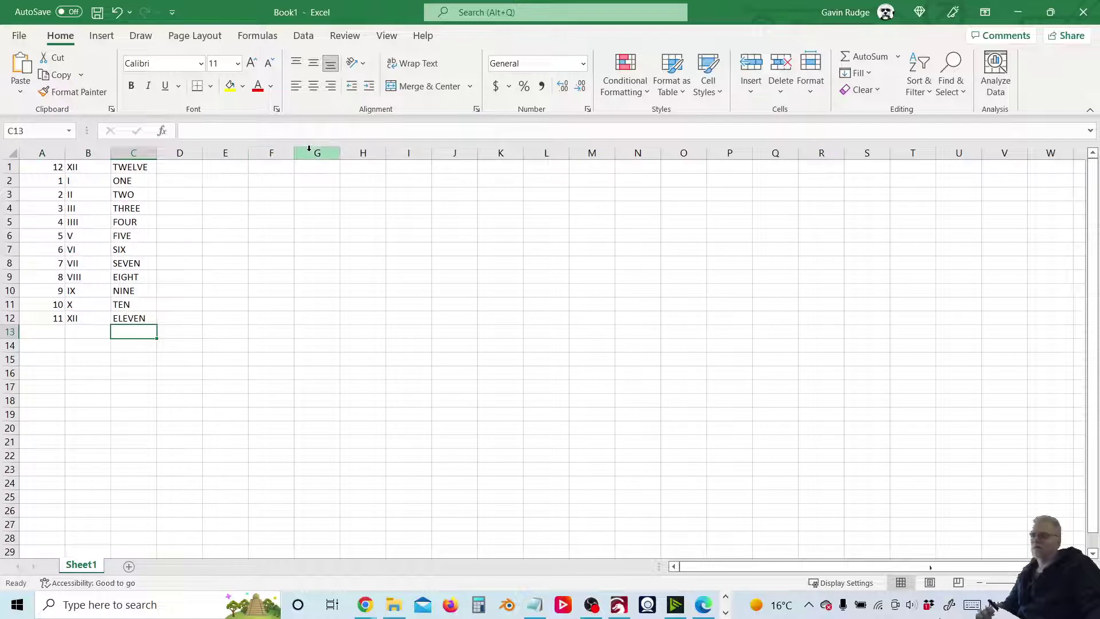
Save the table as a comma-delimited CSV named Clock and restore down Excel
{"action": "left_click", "coordinate": [22, 36]}
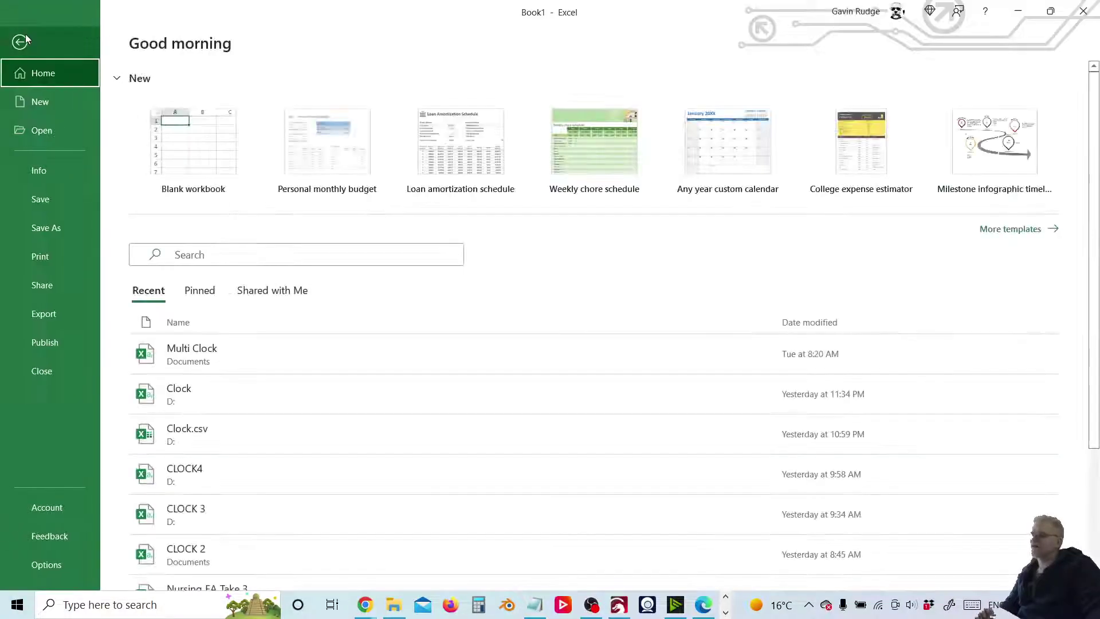
{"action": "left_click", "coordinate": [55, 229]}
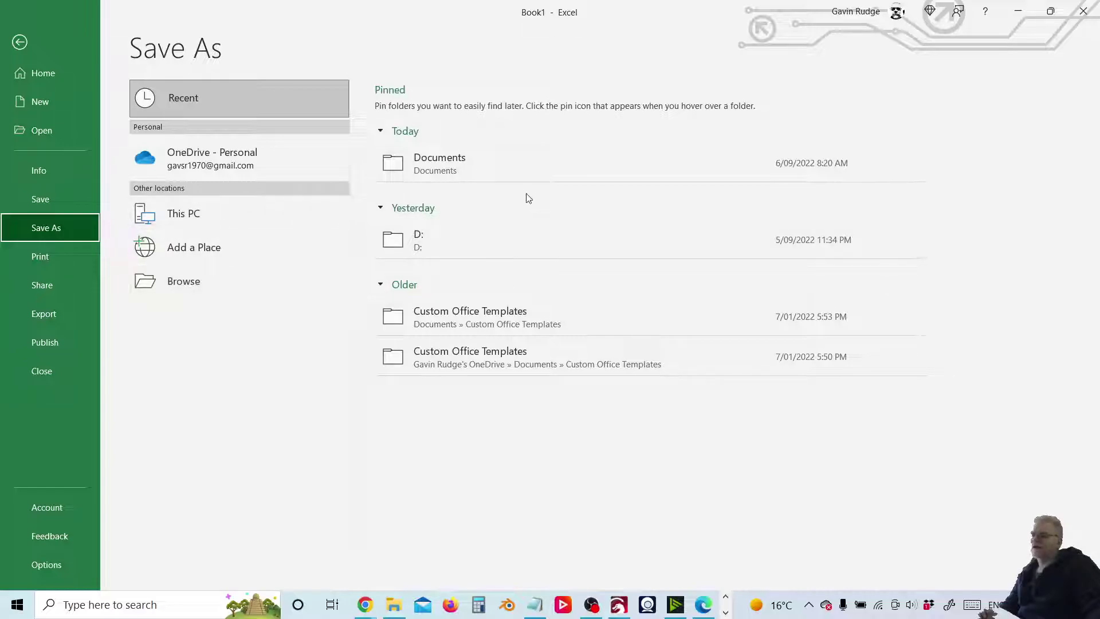
{"action": "left_click", "coordinate": [249, 274]}
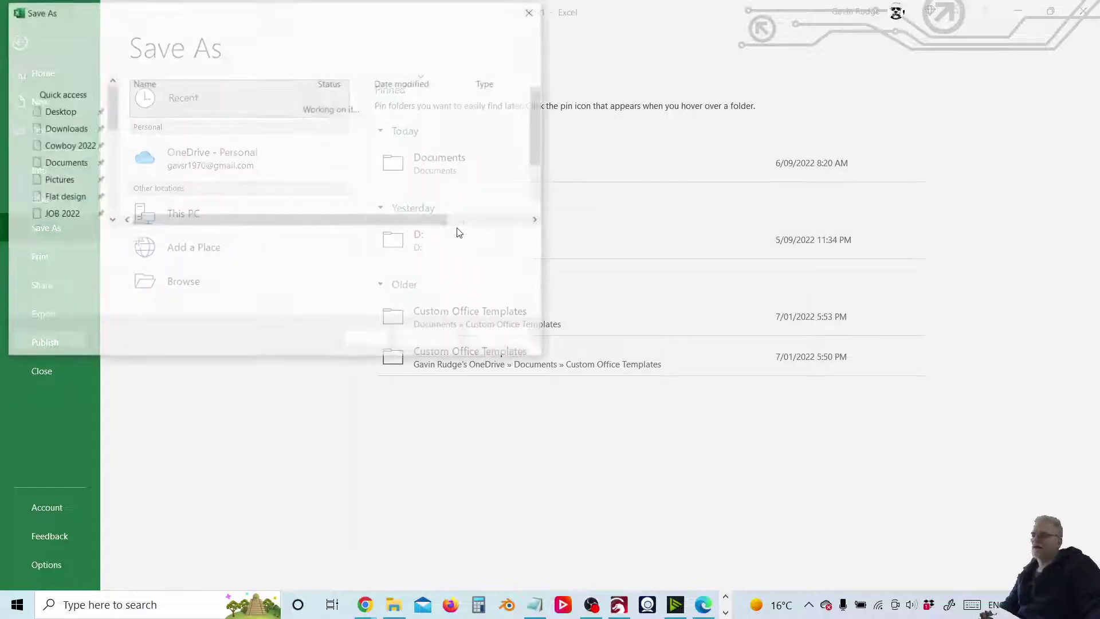
{"action": "left_click", "coordinate": [352, 260]}
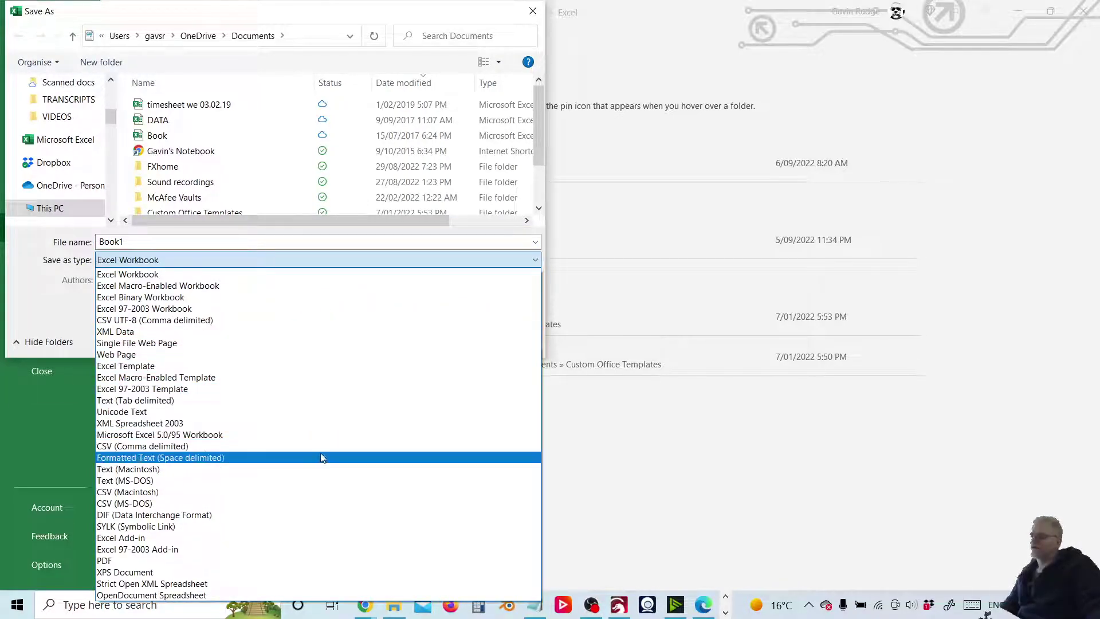
{"action": "left_click", "coordinate": [322, 446]}
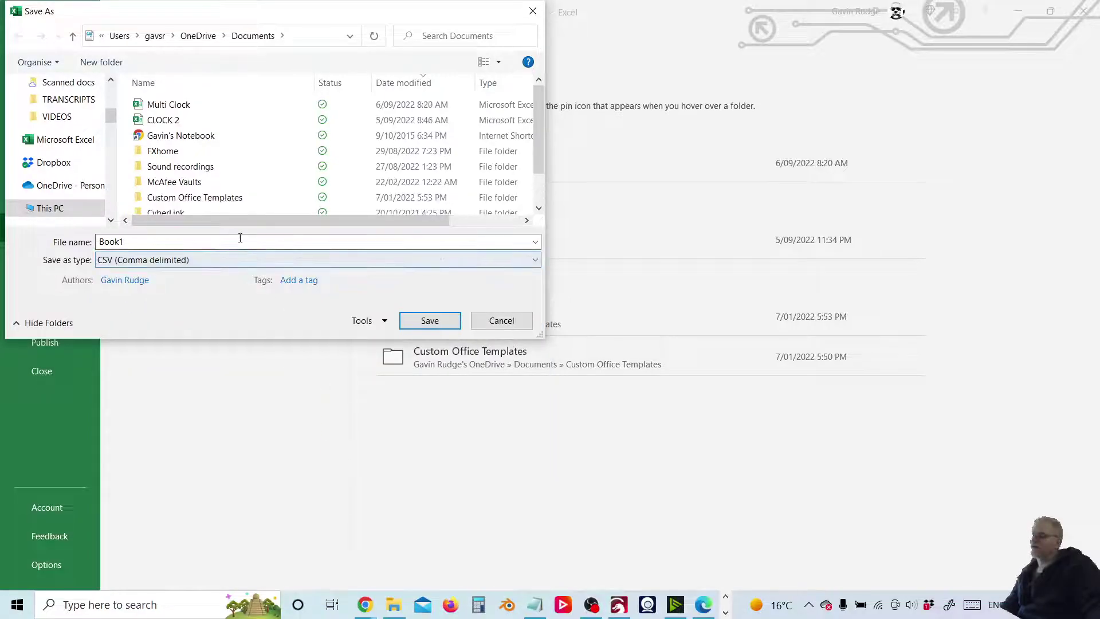
{"action": "double_click", "coordinate": [209, 242]}
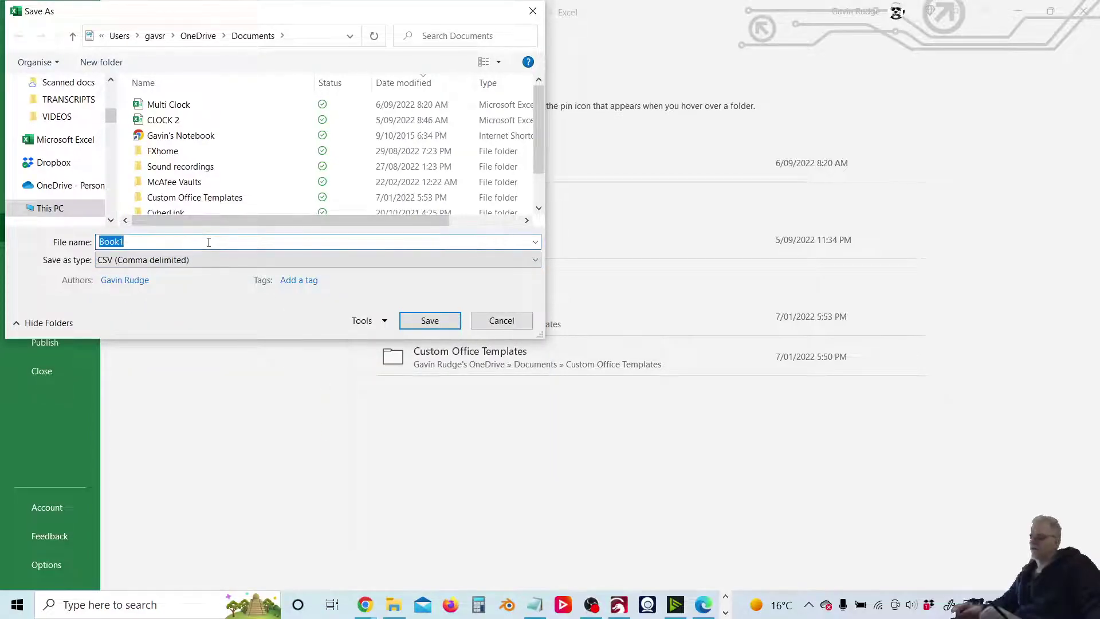
{"action": "type", "text": "cLOC"}
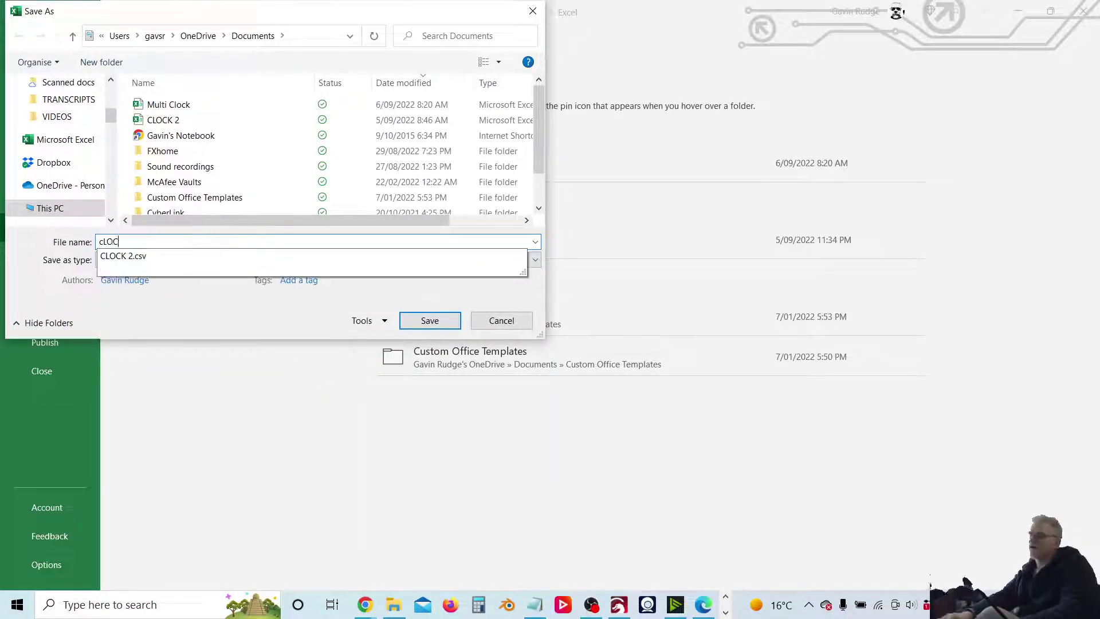
{"action": "type", "text": "K"}
{"action": "key", "text": "BackSpace"}
{"action": "key", "text": "BackSpace"}
{"action": "key", "text": "BackSpace"}
{"action": "key", "text": "BackSpace"}
{"action": "key", "text": "BackSpace"}
{"action": "key", "text": "Caps_Lock"}
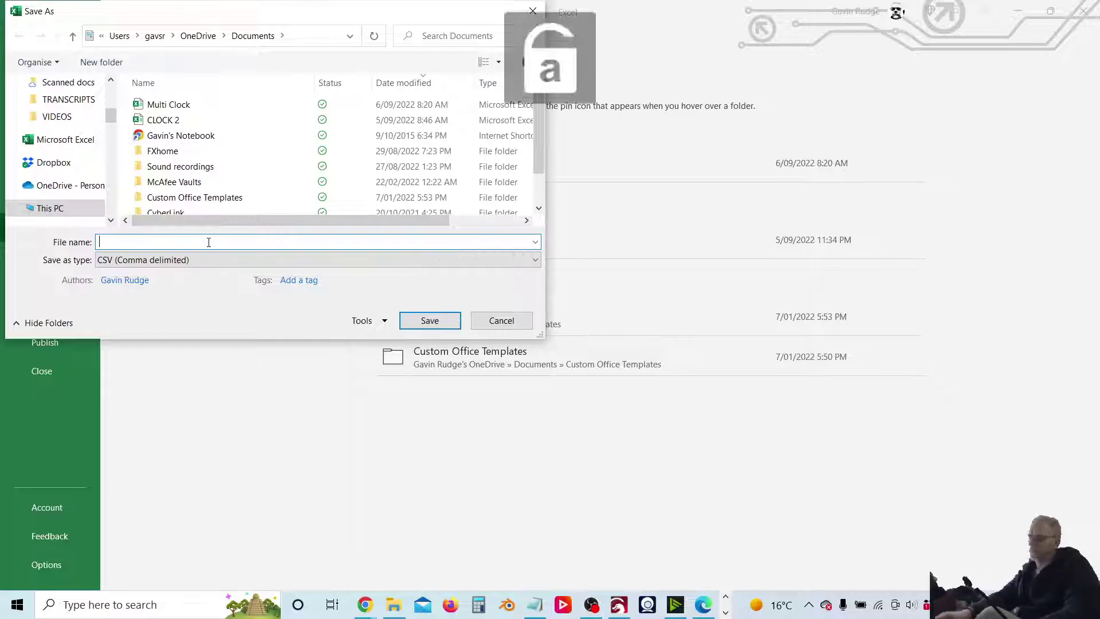
{"action": "type", "text": "Clock"}
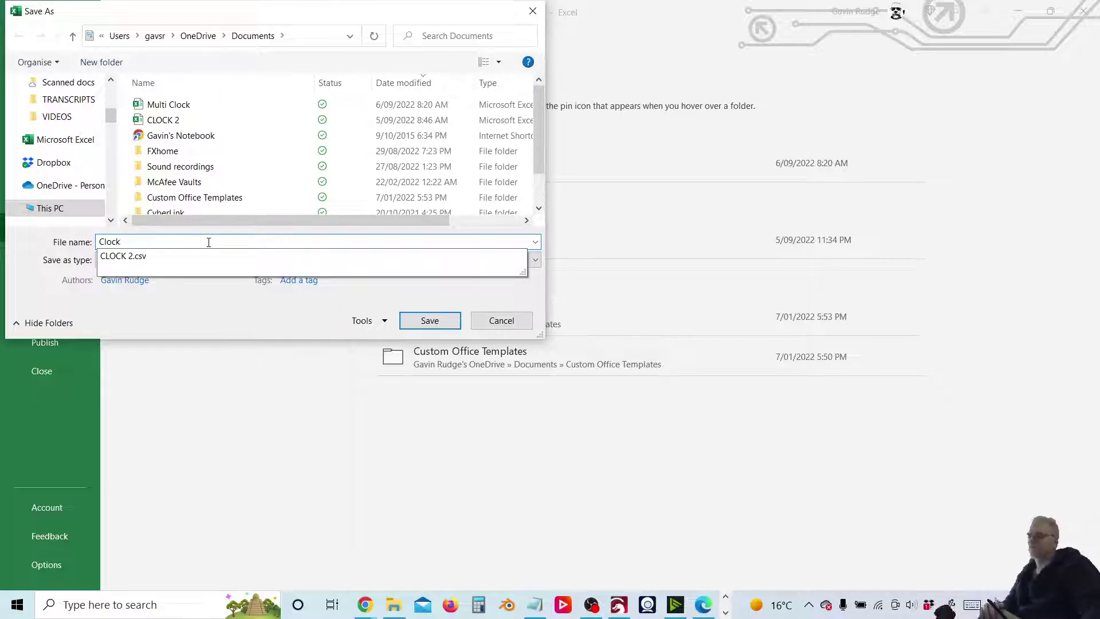
{"action": "left_click", "coordinate": [430, 321]}
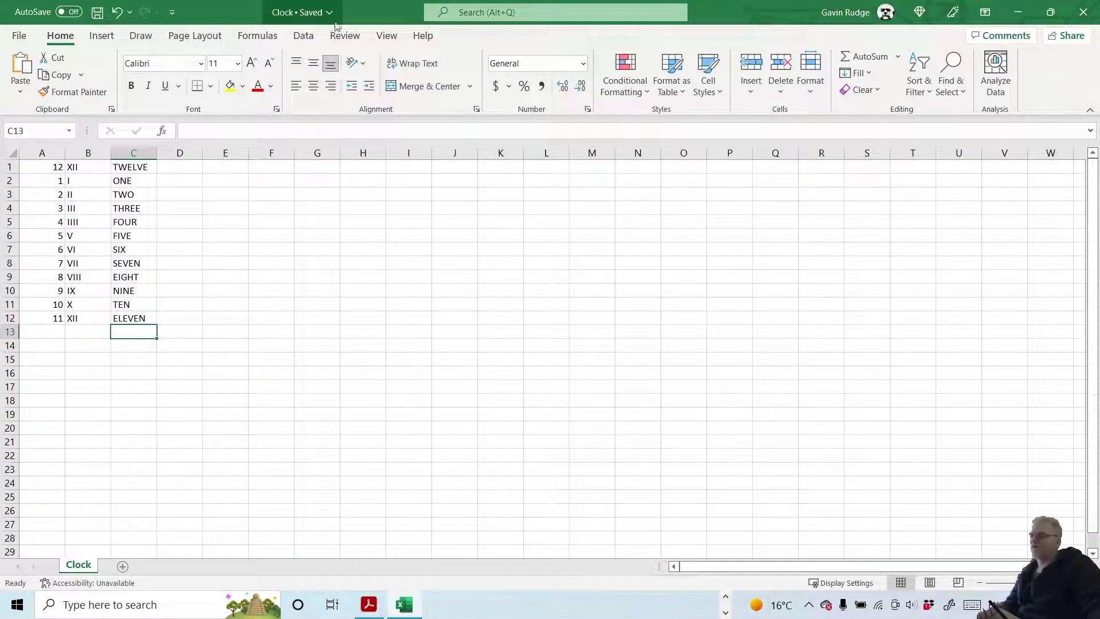
{"action": "left_click_drag", "start_coordinate": [335, 23], "coordinate": [371, 112]}
Draw a small circle in LightBurn and set layer C00 to Line mode
{"action": "left_click", "coordinate": [611, 104]}
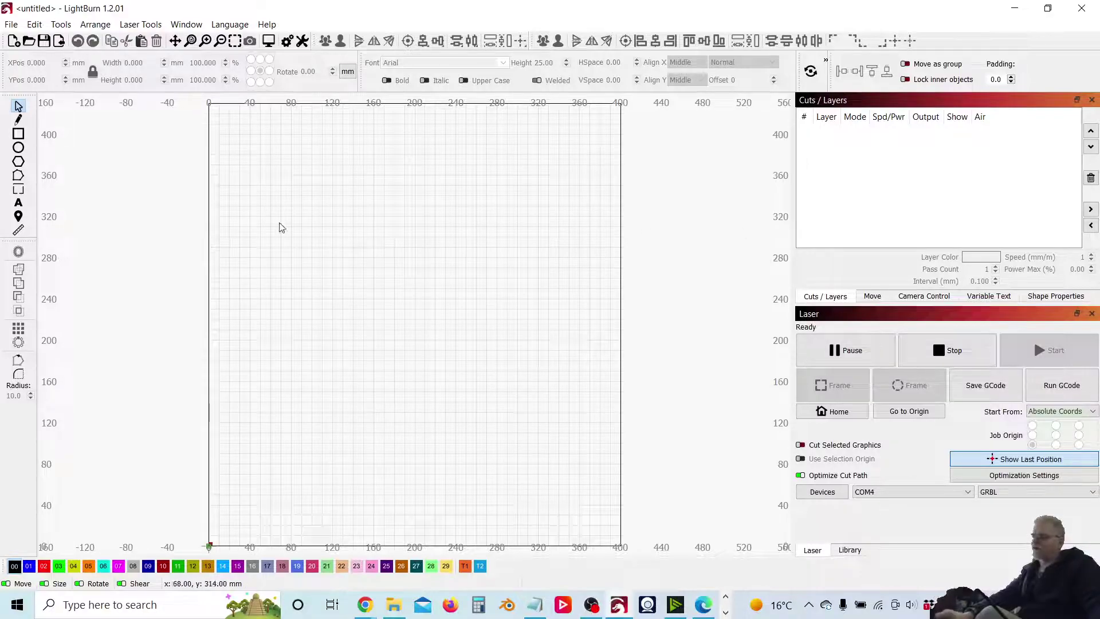
{"action": "left_click", "coordinate": [18, 147]}
{"action": "scroll", "coordinate": [411, 289], "scroll_direction": "up", "scroll_amount": 4}
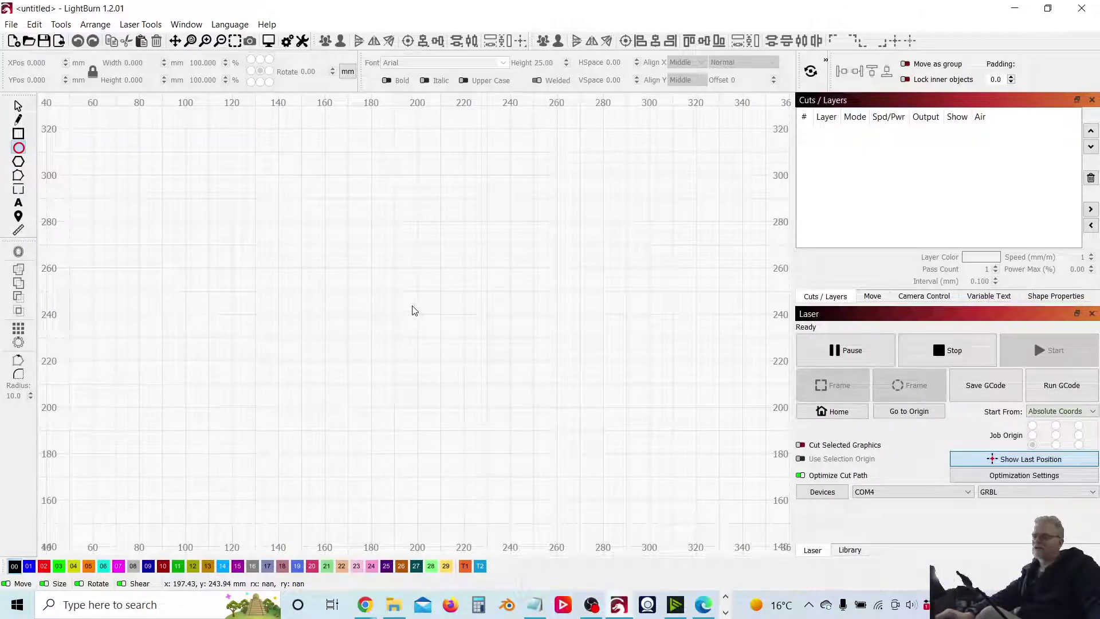
{"action": "left_click_drag", "start_coordinate": [417, 310], "coordinate": [422, 317]}
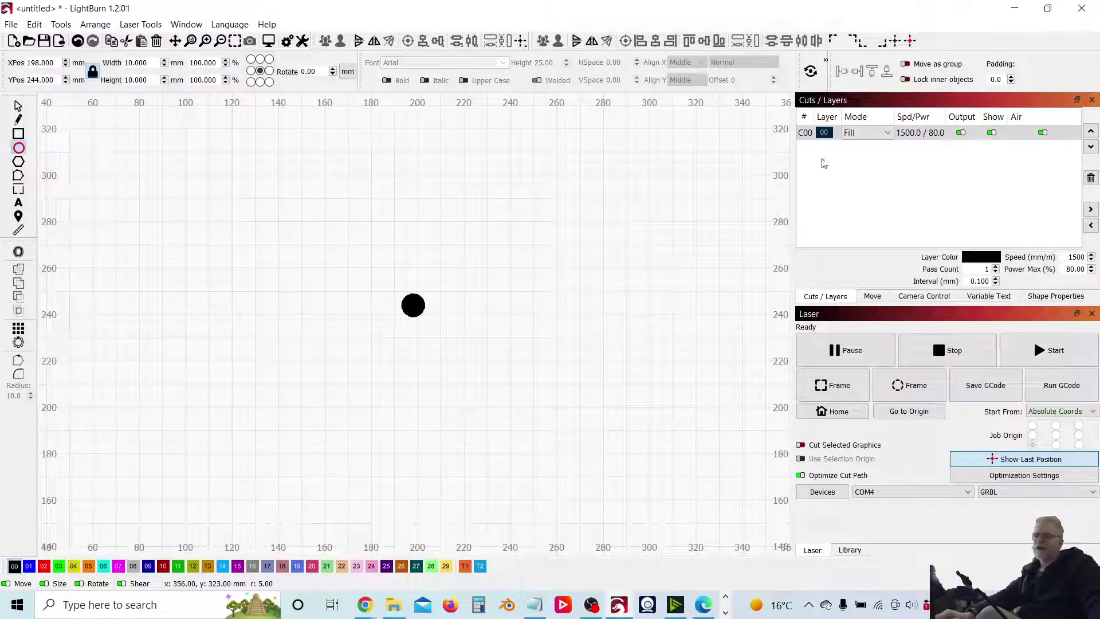
{"action": "left_click", "coordinate": [872, 133]}
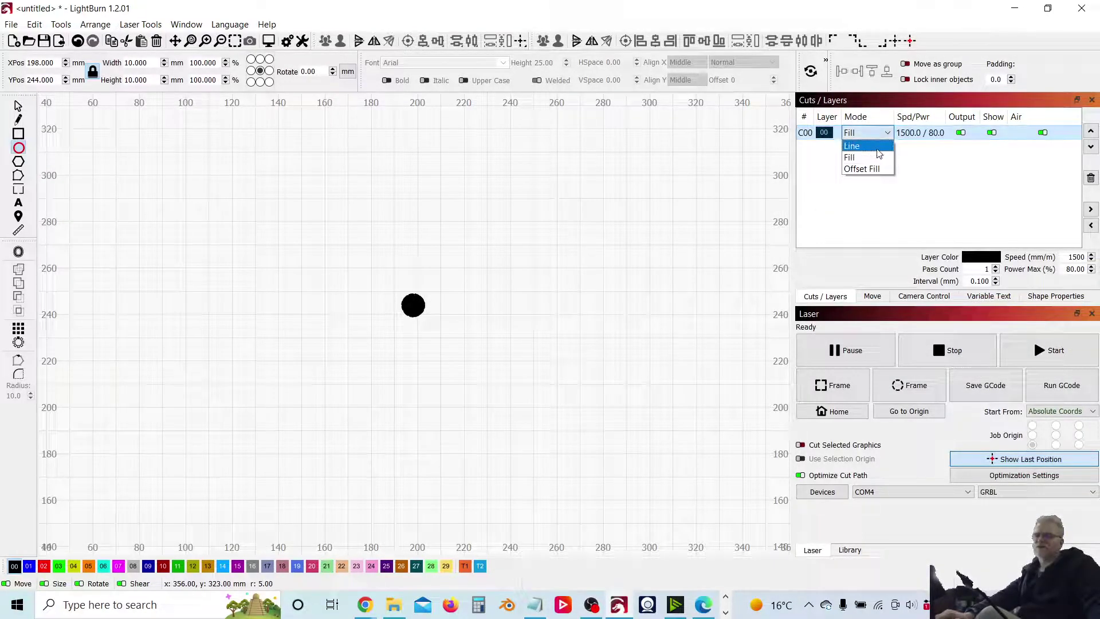
{"action": "left_click", "coordinate": [878, 149]}
Move the 10 mm circle so it is centred at X 200, Y 240
{"action": "left_click", "coordinate": [18, 106]}
{"action": "scroll", "coordinate": [416, 304], "scroll_direction": "up", "scroll_amount": 4}
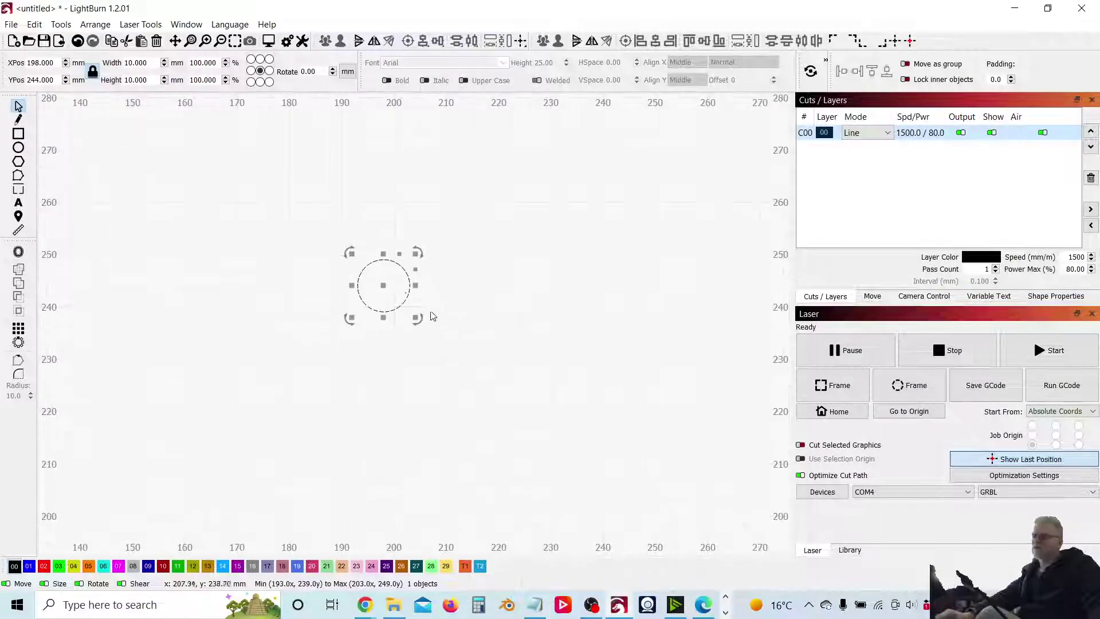
{"action": "left_click_drag", "start_coordinate": [383, 286], "coordinate": [394, 312]}
{"action": "scroll", "coordinate": [400, 304], "scroll_direction": "down", "scroll_amount": 5}
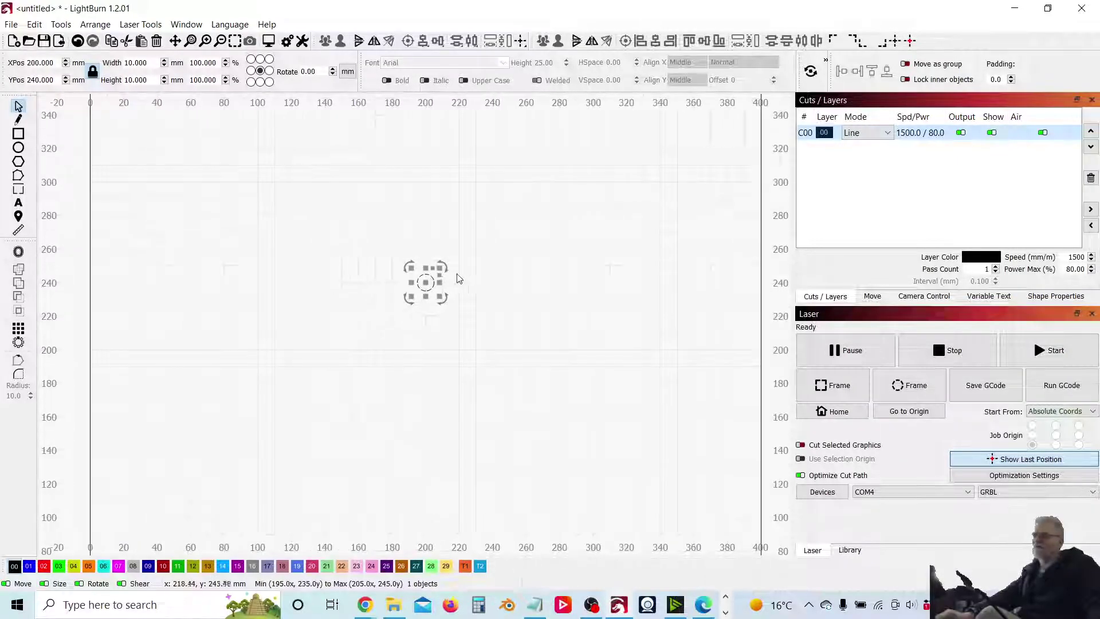
{"action": "scroll", "coordinate": [492, 233], "scroll_direction": "down", "scroll_amount": 3}
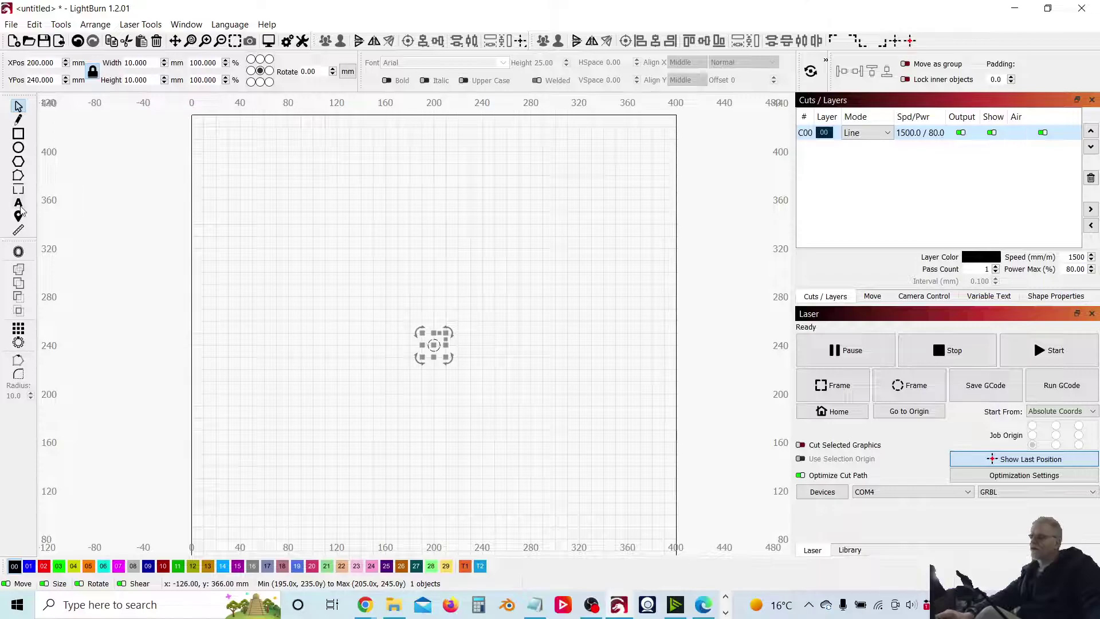
Add the text %0 above the centre circle, then restore the LightBurn window to show the desktop
{"action": "left_click", "coordinate": [19, 203]}
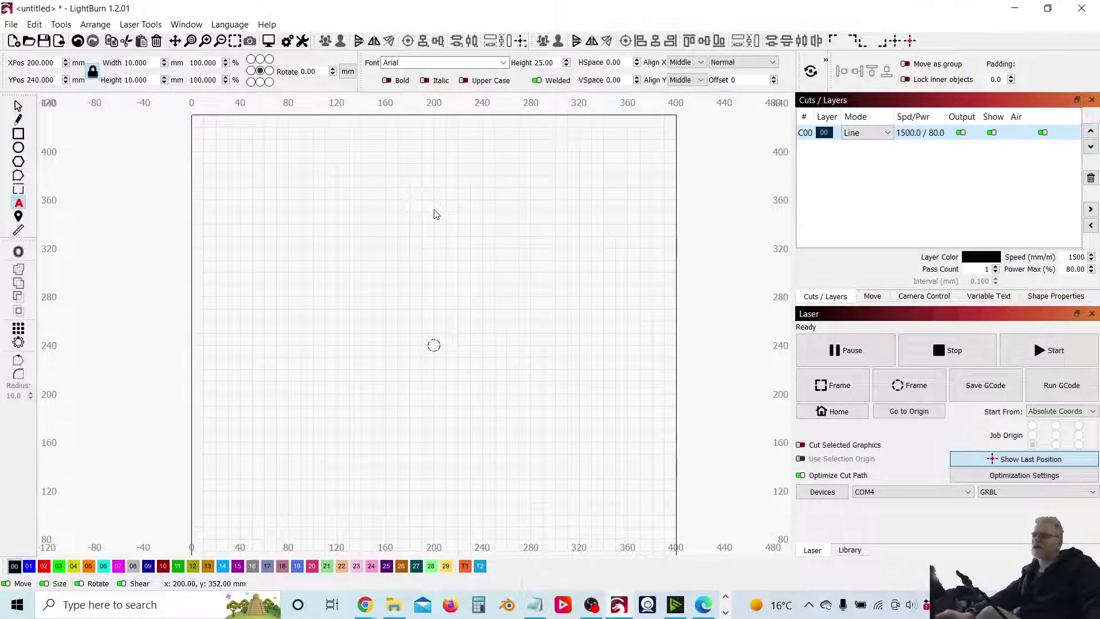
{"action": "left_click", "coordinate": [435, 214]}
{"action": "left_click", "coordinate": [434, 195]}
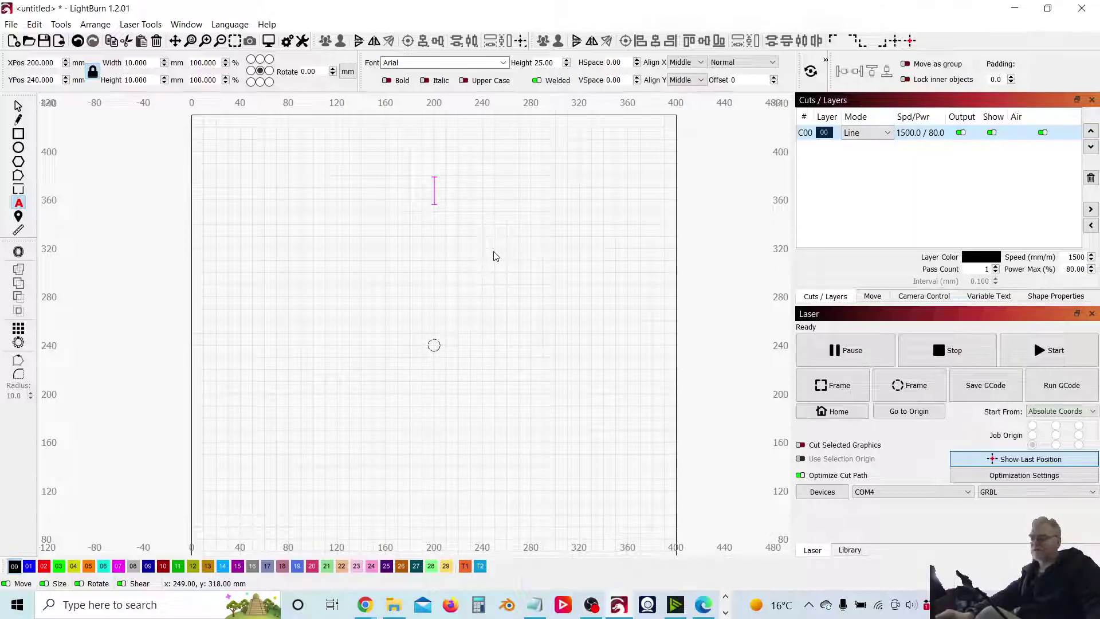
{"action": "type", "text": "%"}
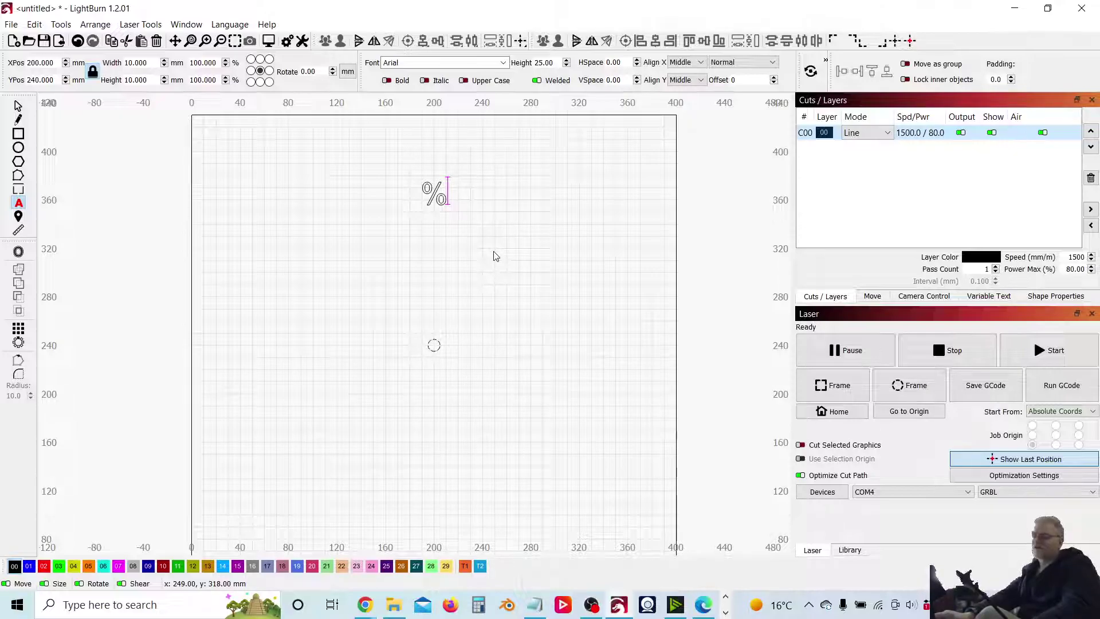
{"action": "type", "text": "0"}
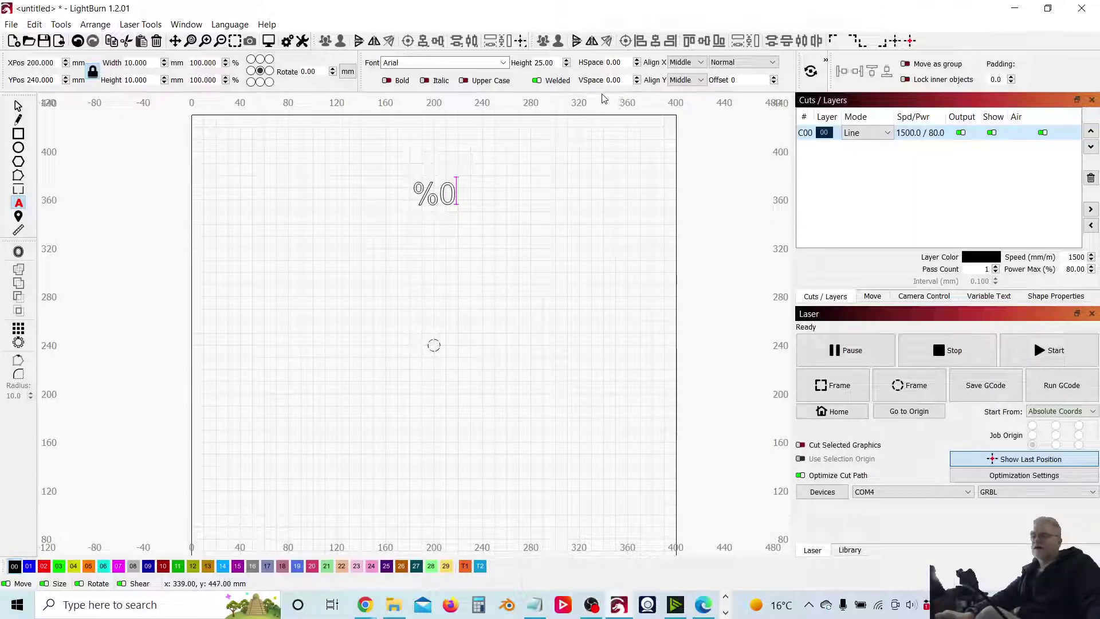
{"action": "left_click_drag", "start_coordinate": [534, 12], "coordinate": [518, 73]}
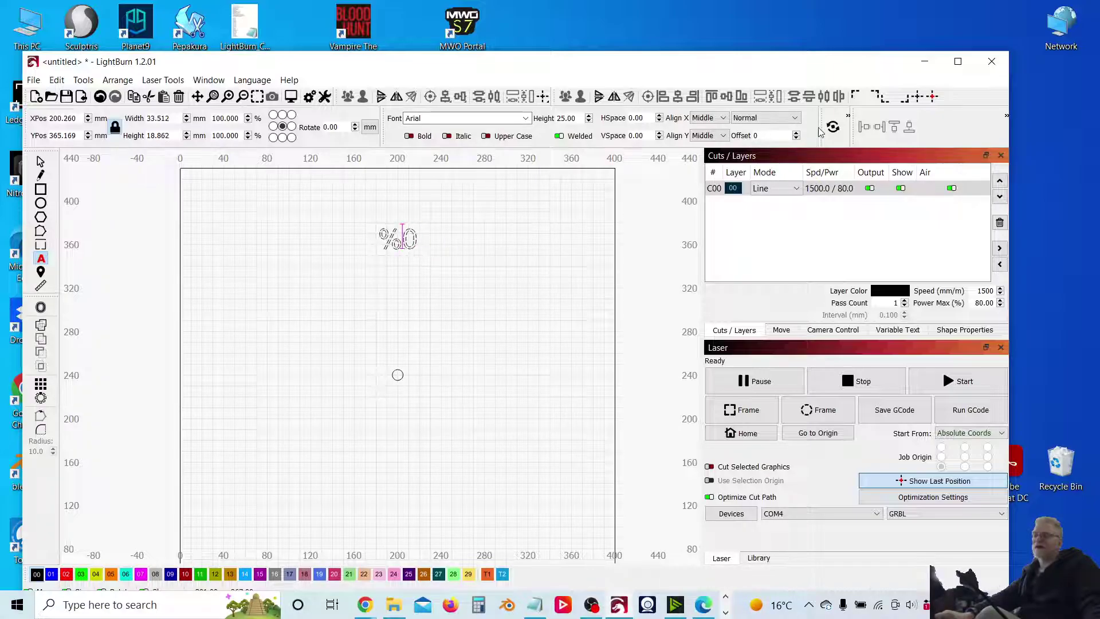
Switch the %0 text to Merge/CSV mode and show the Variable Text settings
{"action": "left_click", "coordinate": [758, 118]}
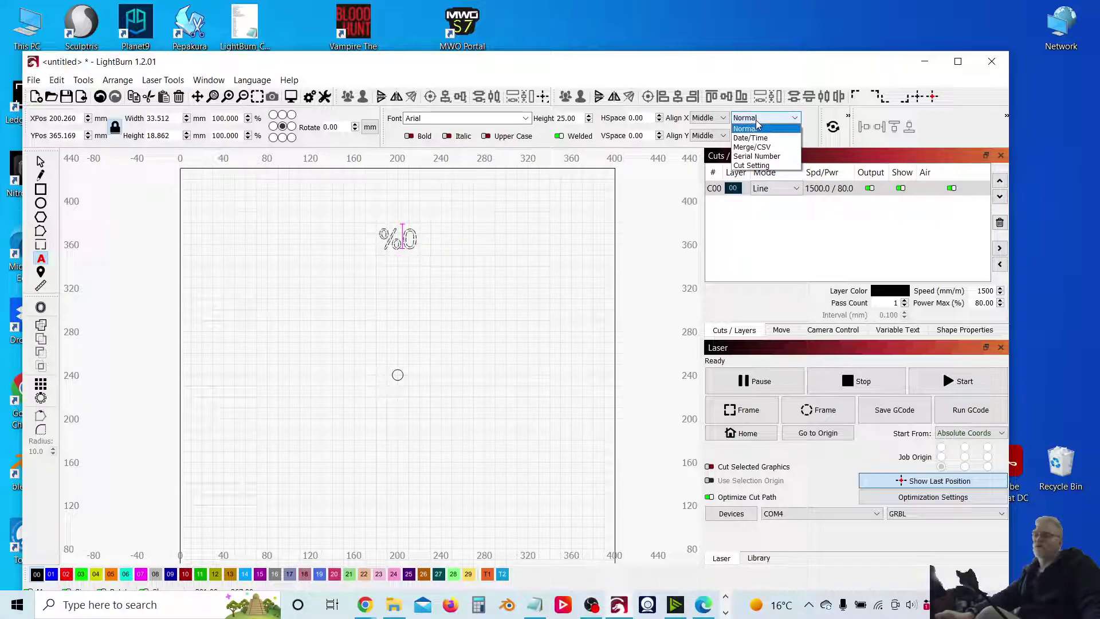
{"action": "left_click", "coordinate": [761, 147]}
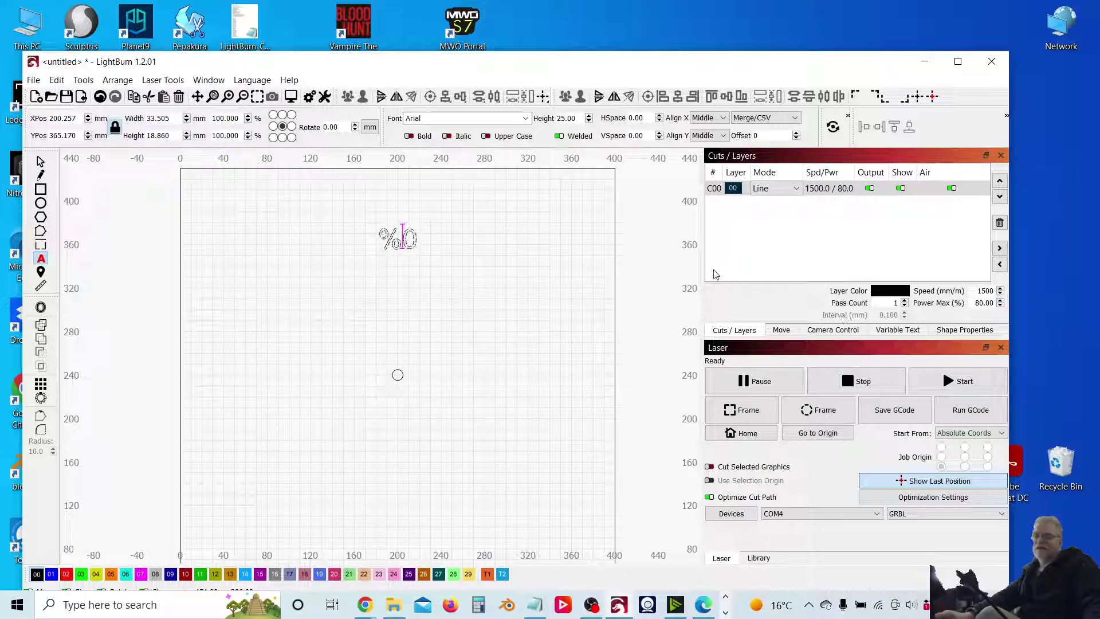
{"action": "left_click", "coordinate": [892, 331]}
{"action": "left_click", "coordinate": [892, 332]}
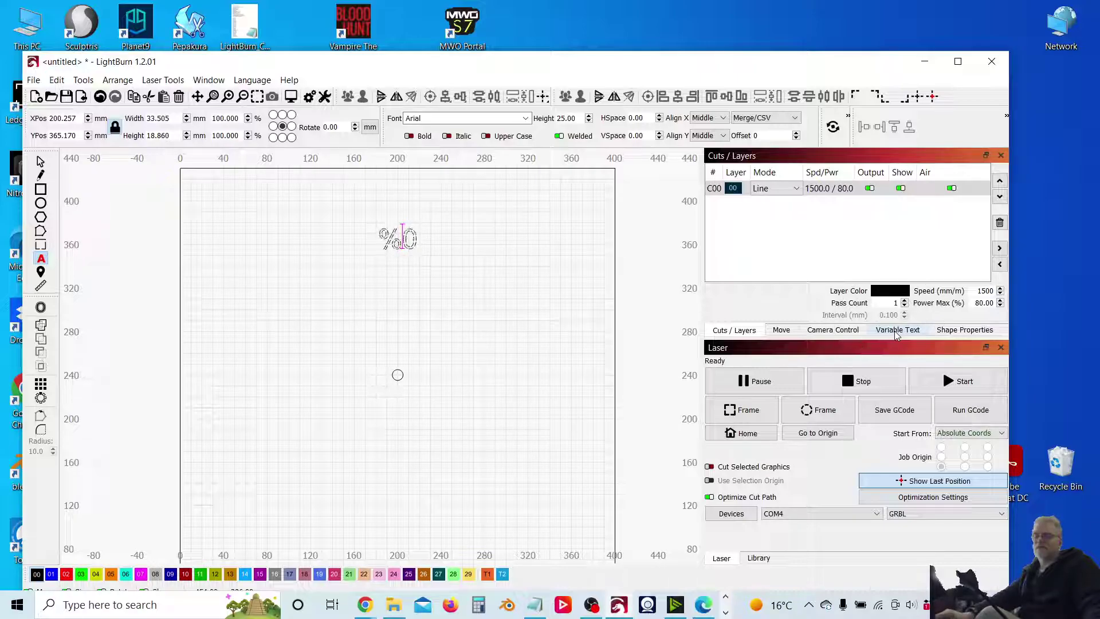
{"action": "left_click", "coordinate": [898, 332]}
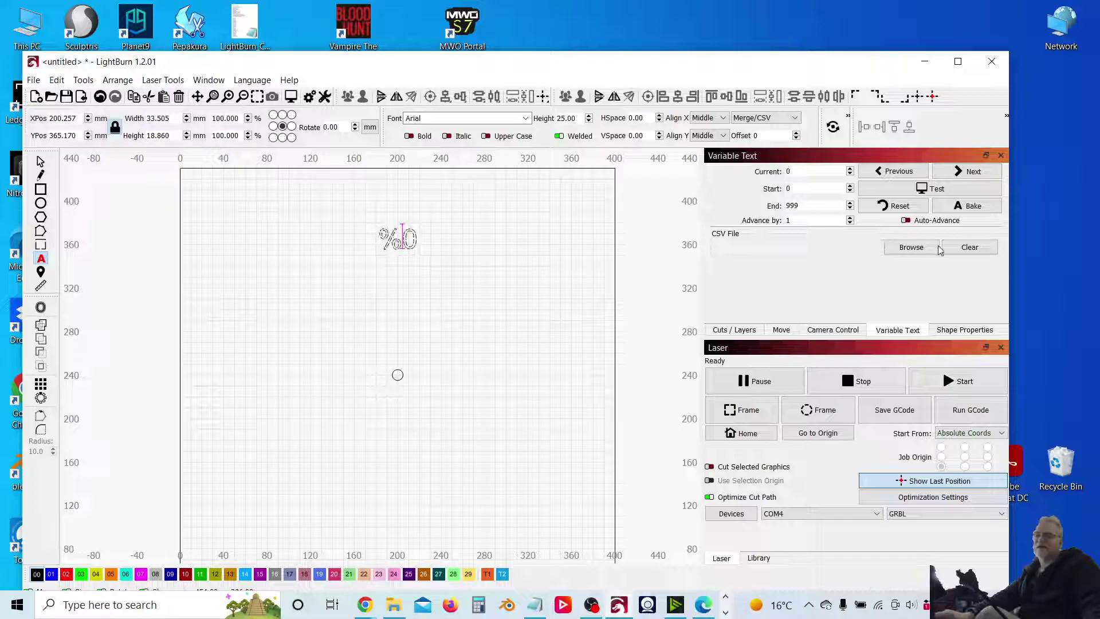
Load Clock.csv from Documents as the merge file, giving records Start 0 to End 11
{"action": "left_click", "coordinate": [916, 253]}
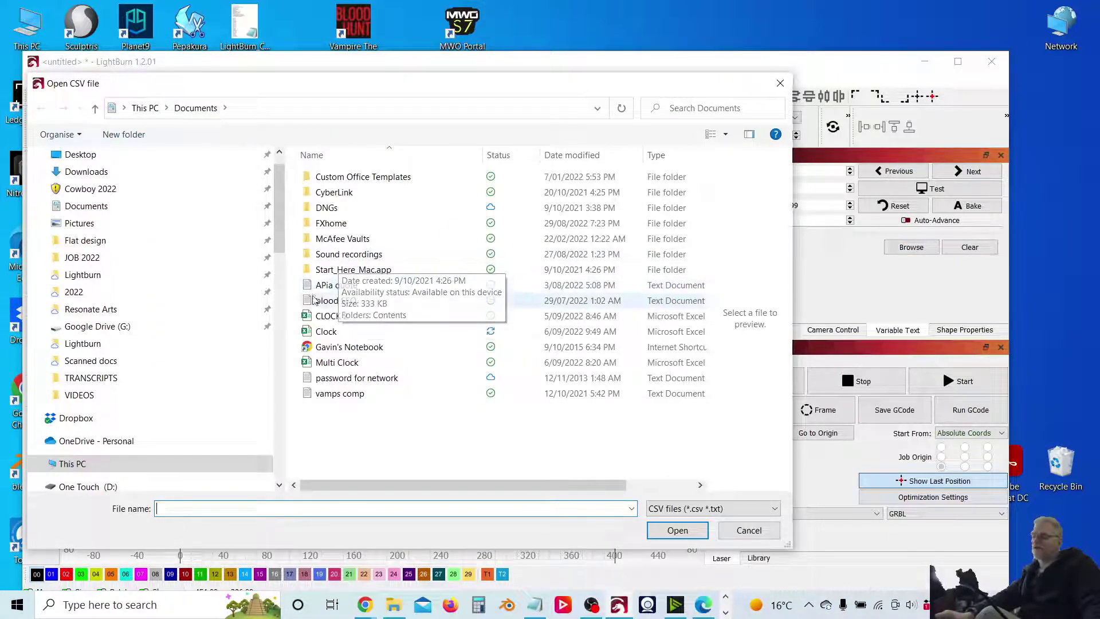
{"action": "left_click", "coordinate": [330, 335]}
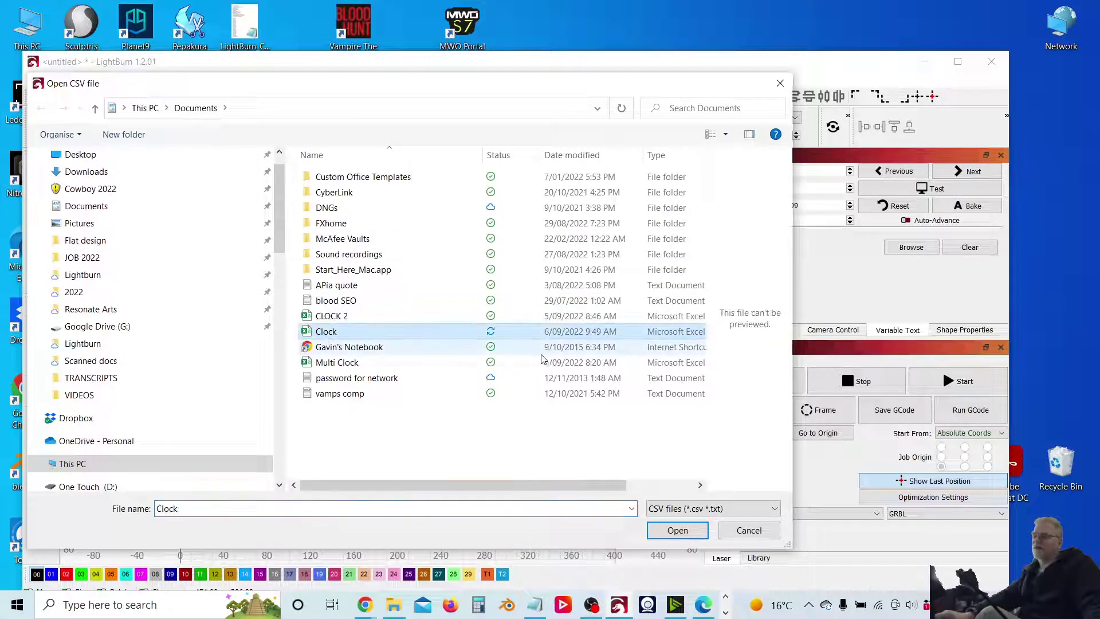
{"action": "left_click", "coordinate": [678, 530]}
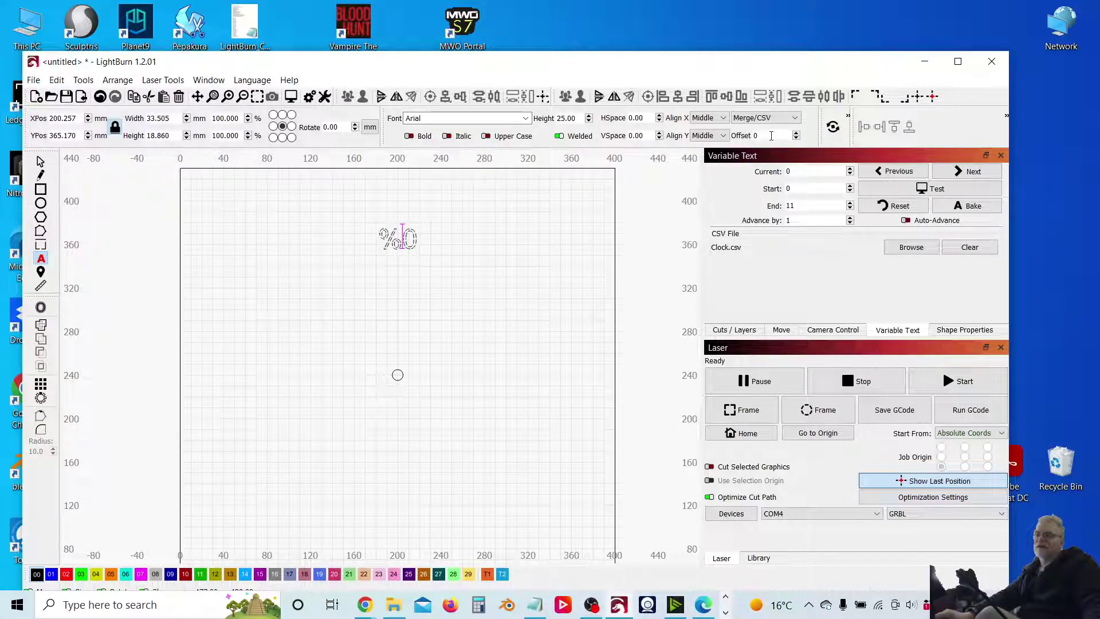
{"action": "left_click", "coordinate": [806, 169]}
{"action": "left_click", "coordinate": [775, 137]}
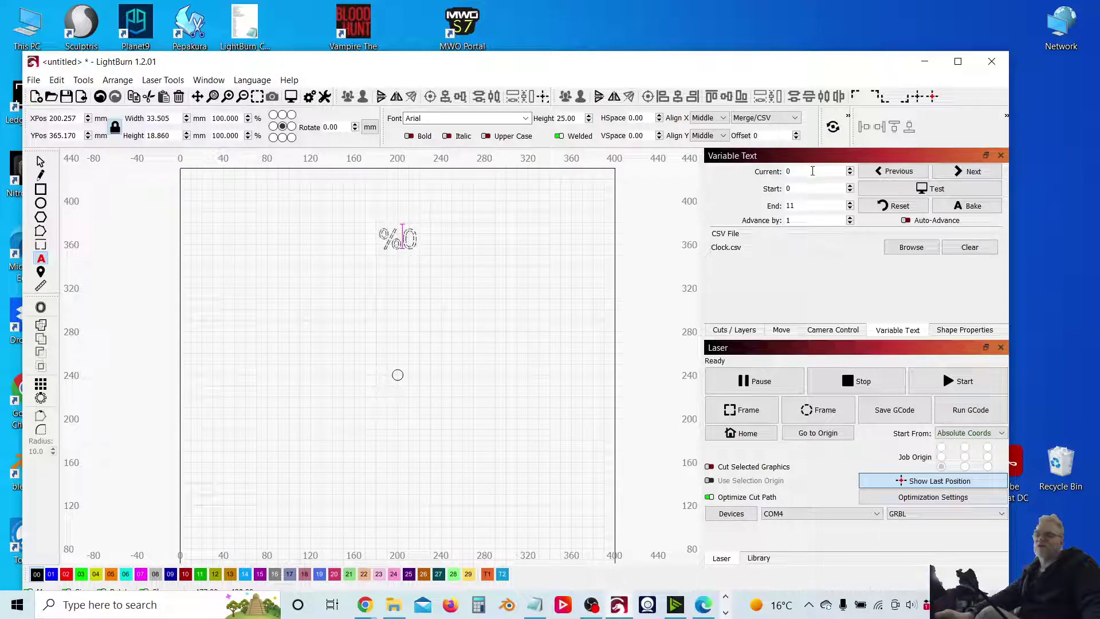
{"action": "left_click", "coordinate": [813, 171]}
Select the %0 text plus centre circle and preview a Circular Array of 12 copies
{"action": "left_click", "coordinate": [41, 163]}
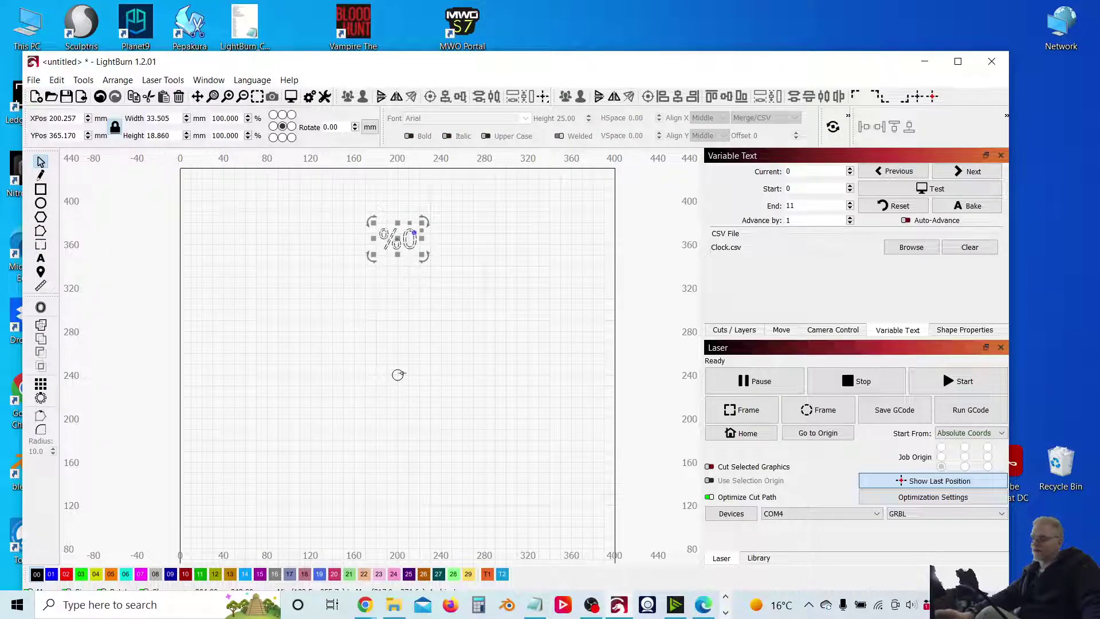
{"action": "left_click", "coordinate": [397, 375], "text": "shift"}
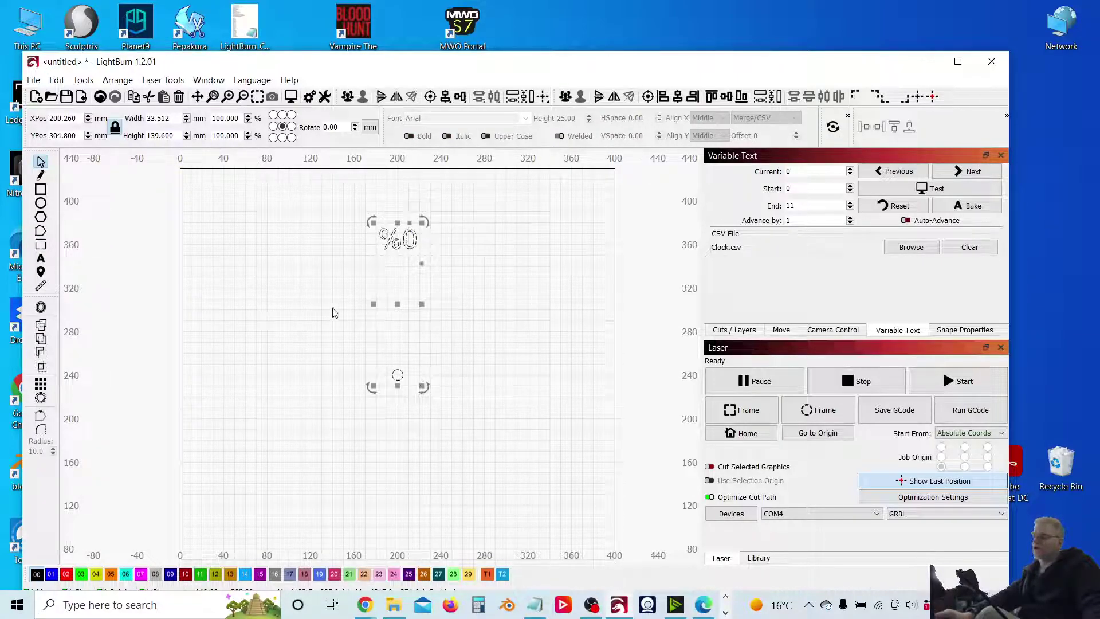
{"action": "left_click", "coordinate": [42, 398]}
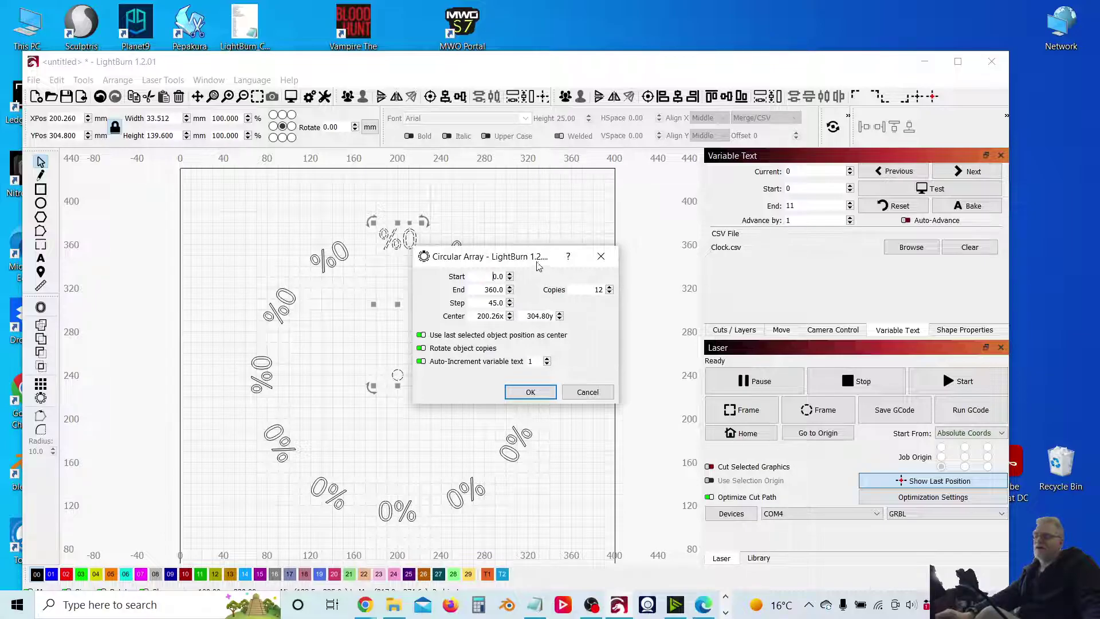
{"action": "left_click_drag", "start_coordinate": [538, 264], "coordinate": [788, 199]}
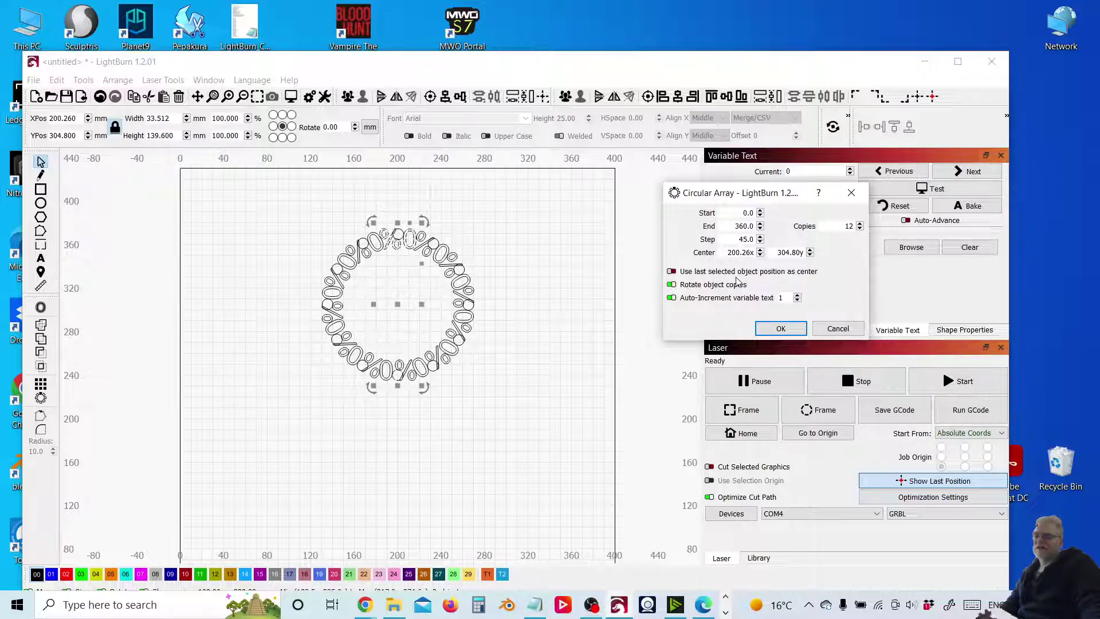
Centre the array on the last-selected circle, turn off copy rotation, and apply the 12 labels
{"action": "left_click", "coordinate": [800, 278]}
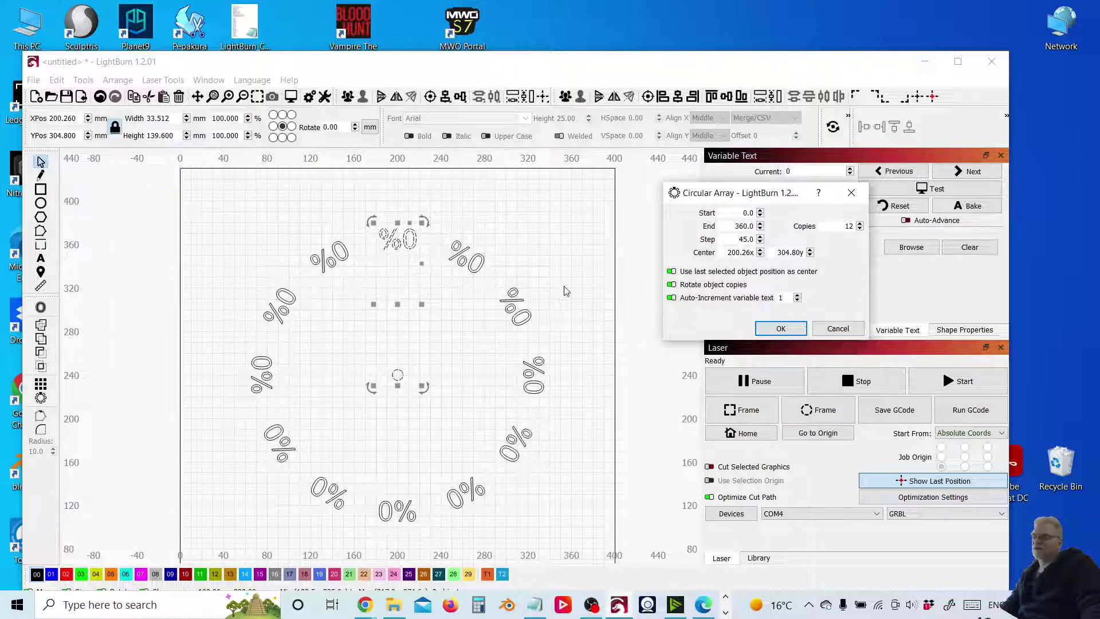
{"action": "left_click", "coordinate": [782, 272]}
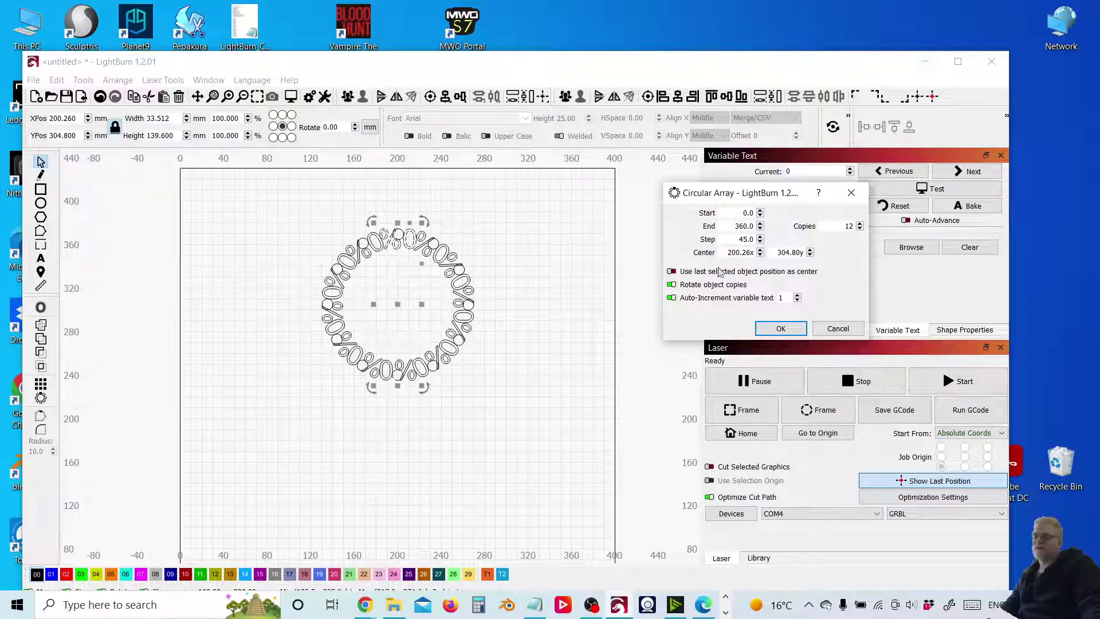
{"action": "left_click", "coordinate": [725, 284]}
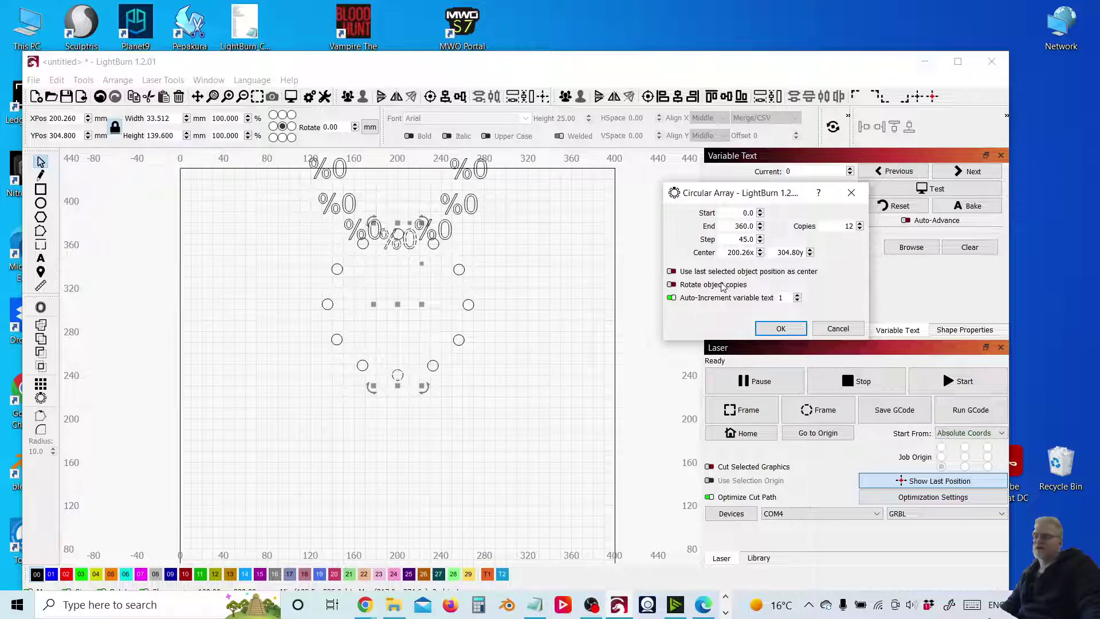
{"action": "left_click", "coordinate": [725, 285]}
{"action": "left_click", "coordinate": [724, 273]}
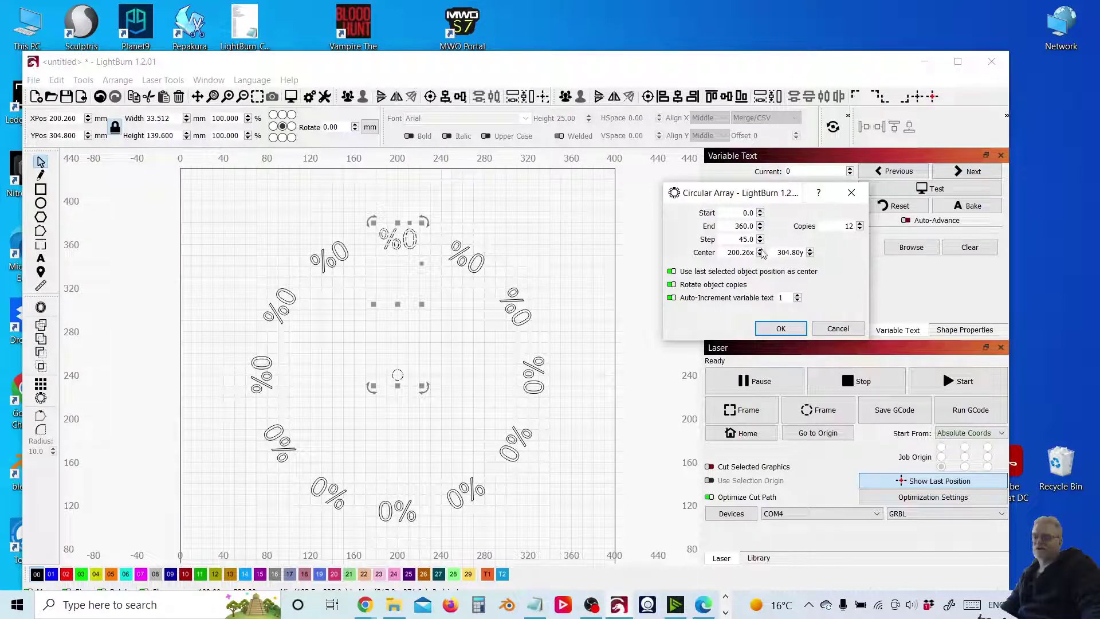
{"action": "left_click", "coordinate": [740, 289]}
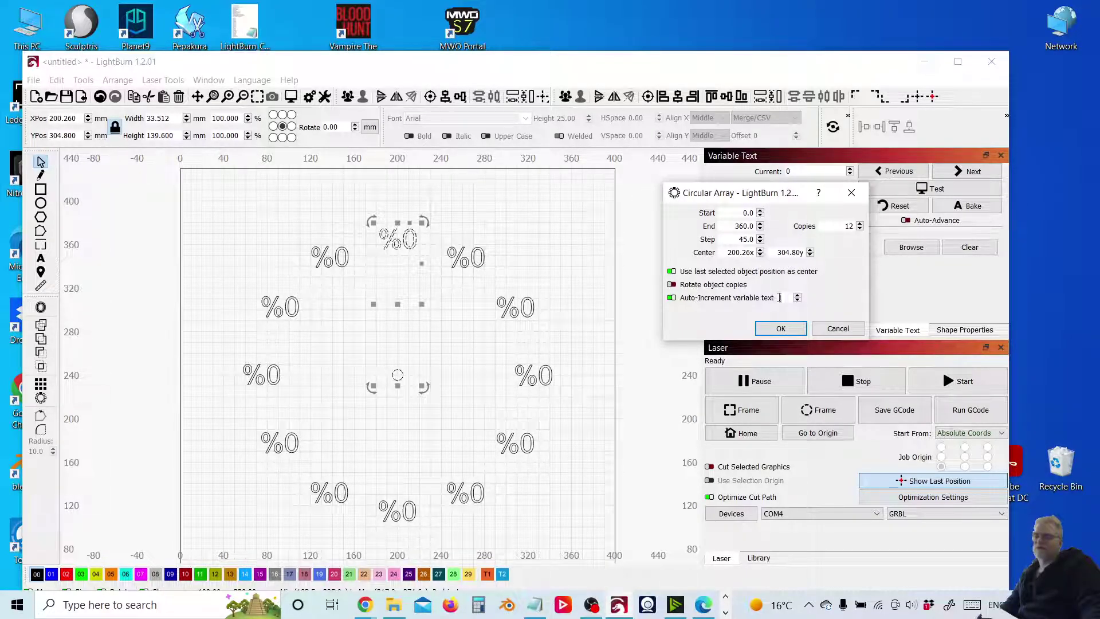
{"action": "left_click", "coordinate": [789, 331]}
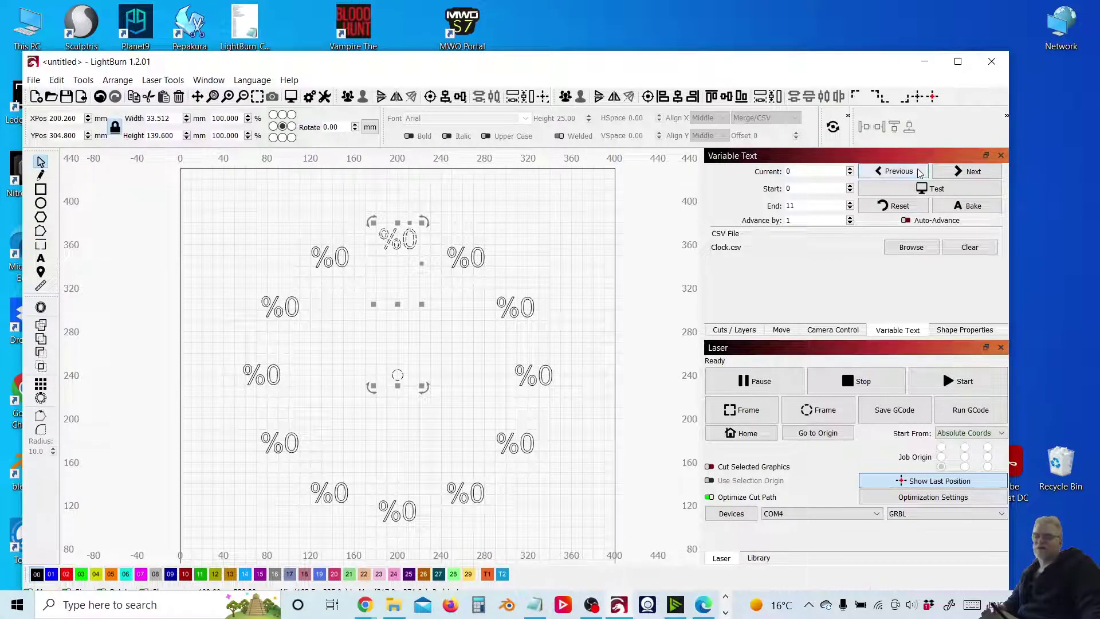
{"action": "left_click", "coordinate": [959, 190]}
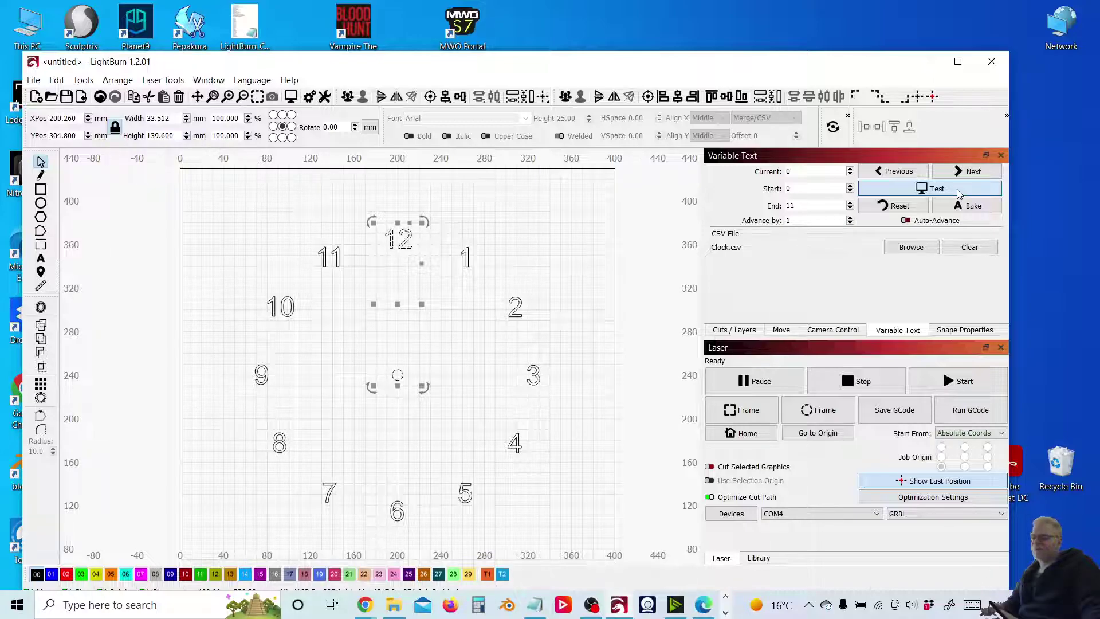
{"action": "left_click", "coordinate": [958, 193]}
{"action": "left_click", "coordinate": [958, 193]}
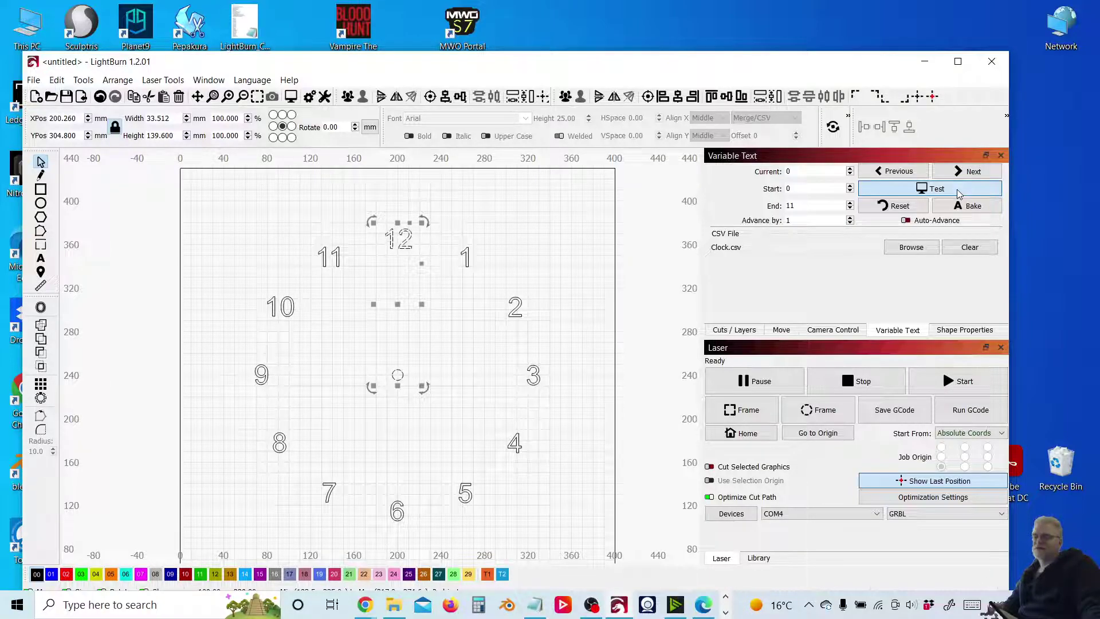
{"action": "left_click", "coordinate": [959, 193]}
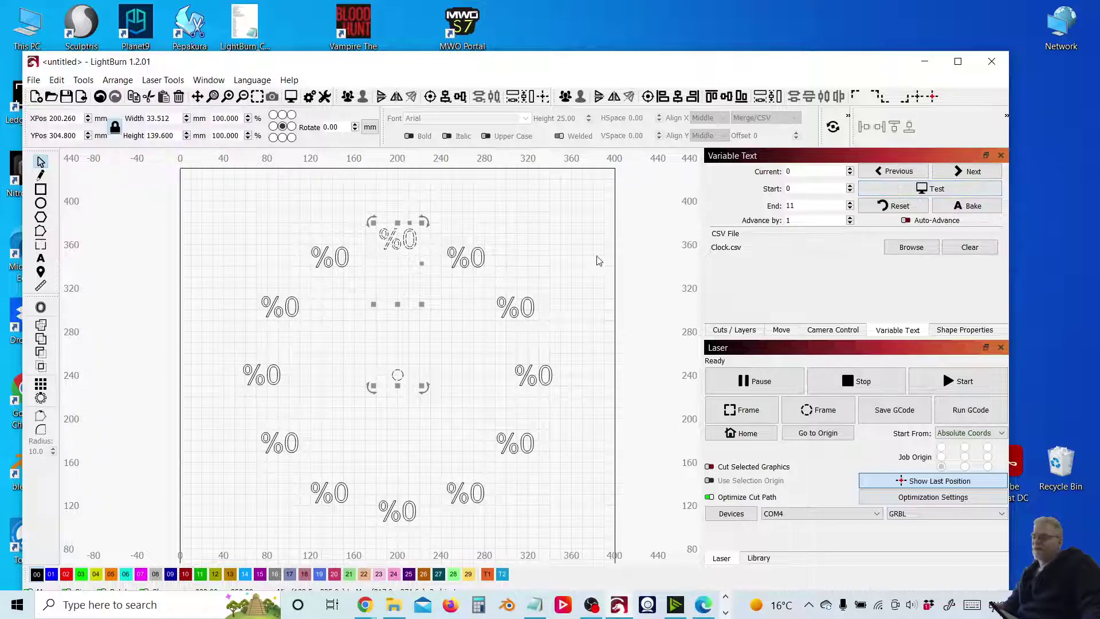
Box-select all twelve %0 labels and assign them to the blue 01 layer
{"action": "left_click", "coordinate": [401, 375], "text": "ctrl"}
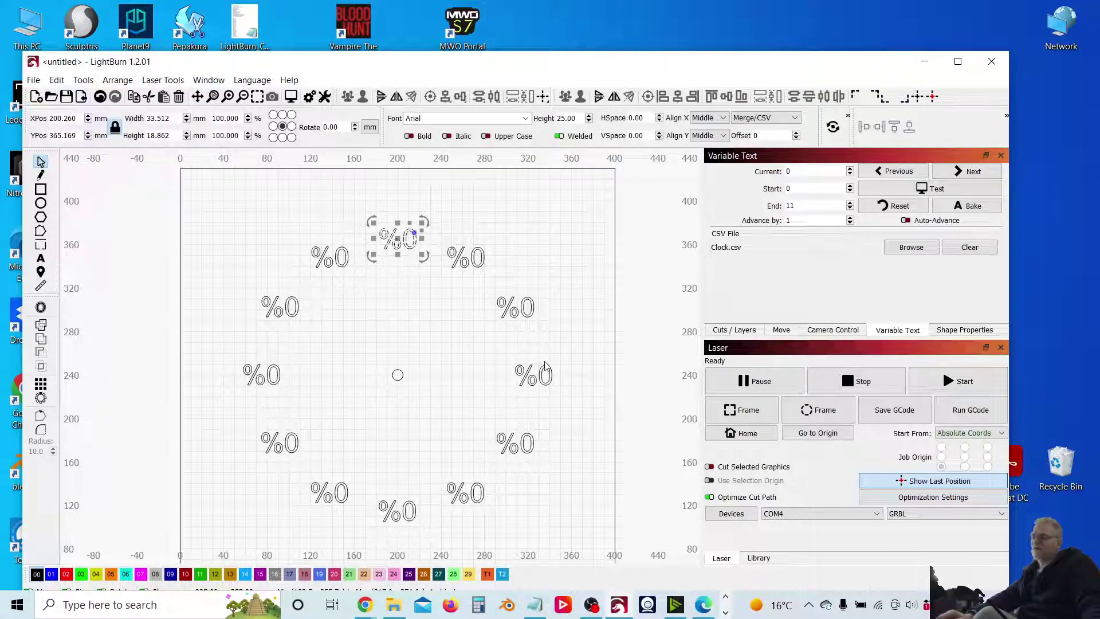
{"action": "left_click_drag", "start_coordinate": [218, 200], "coordinate": [596, 553]}
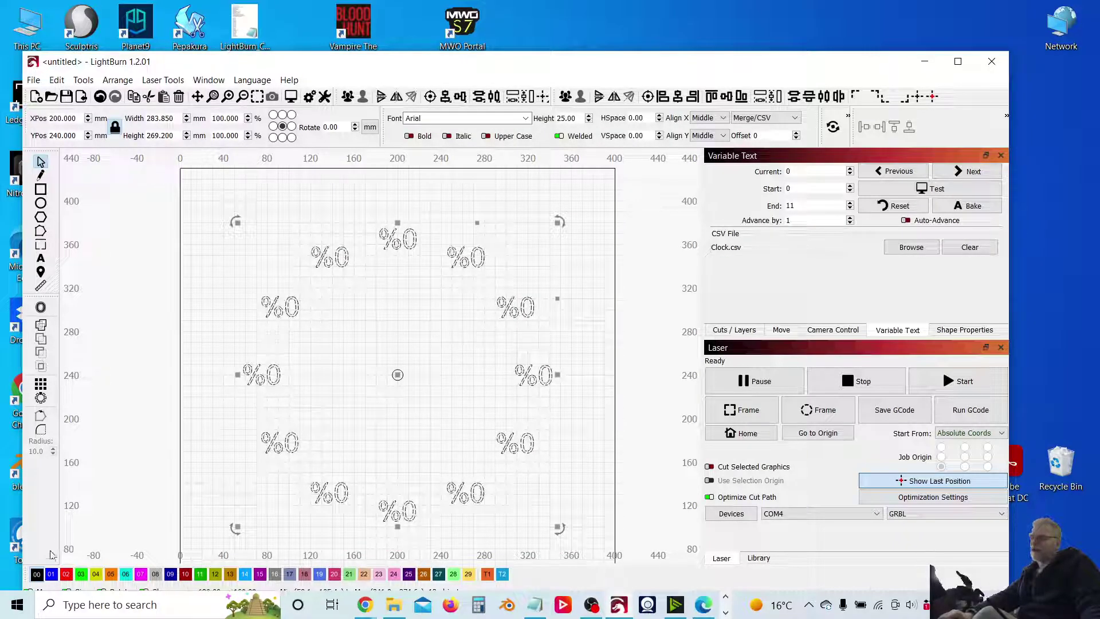
{"action": "left_click", "coordinate": [55, 573]}
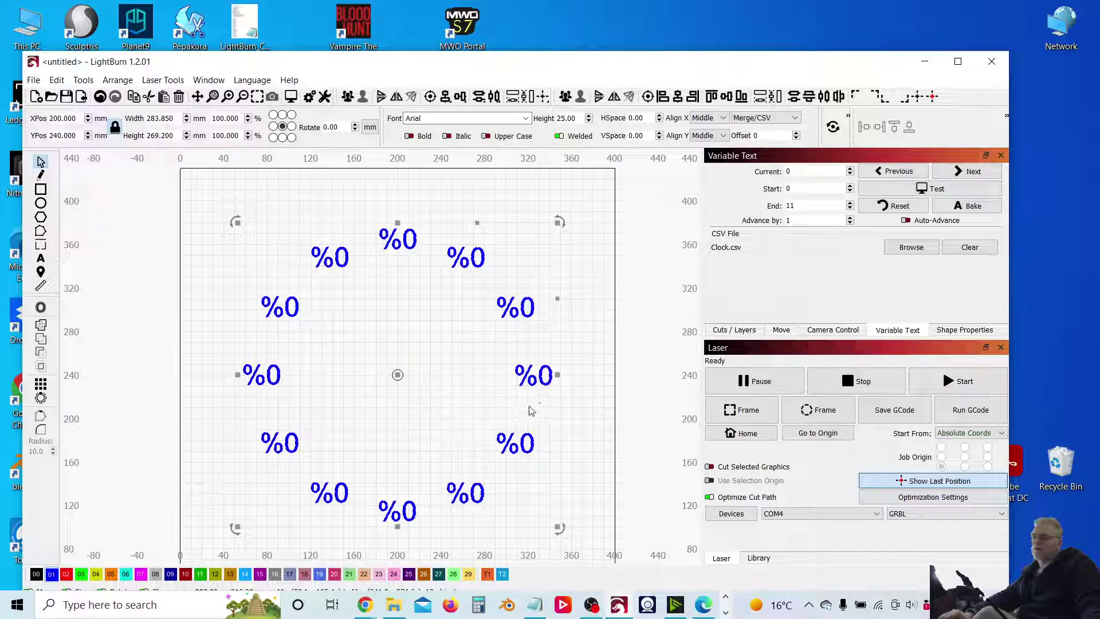
Try the Bauhaus 93 font on the twelve %0 labels
{"action": "left_click", "coordinate": [525, 118]}
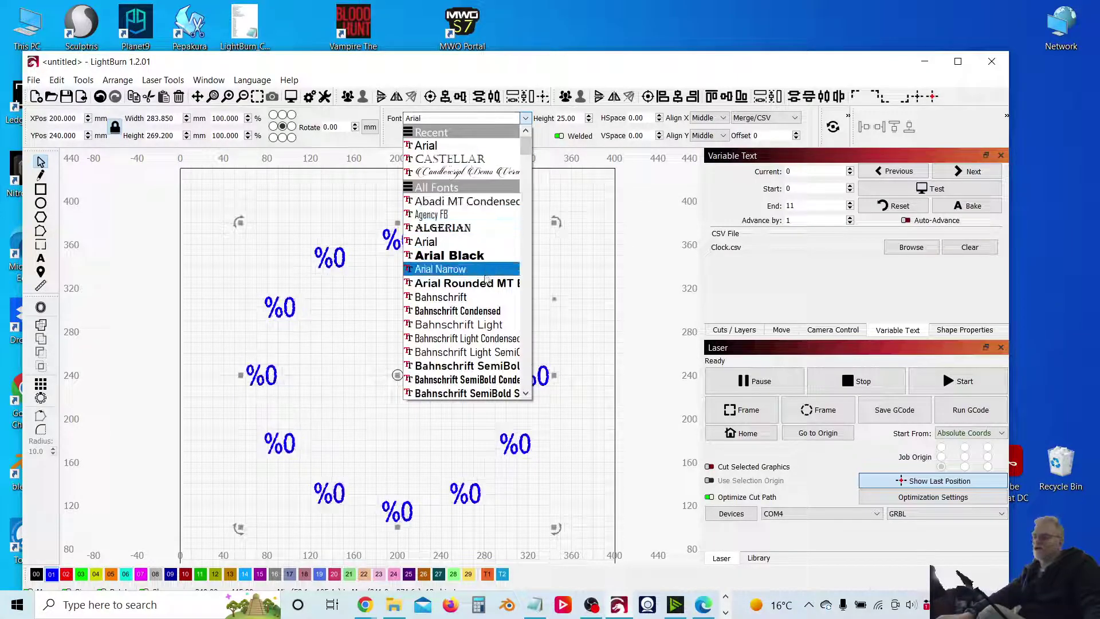
{"action": "scroll", "coordinate": [467, 329], "scroll_direction": "down", "scroll_amount": 3}
{"action": "scroll", "coordinate": [467, 329], "scroll_direction": "down", "scroll_amount": 3}
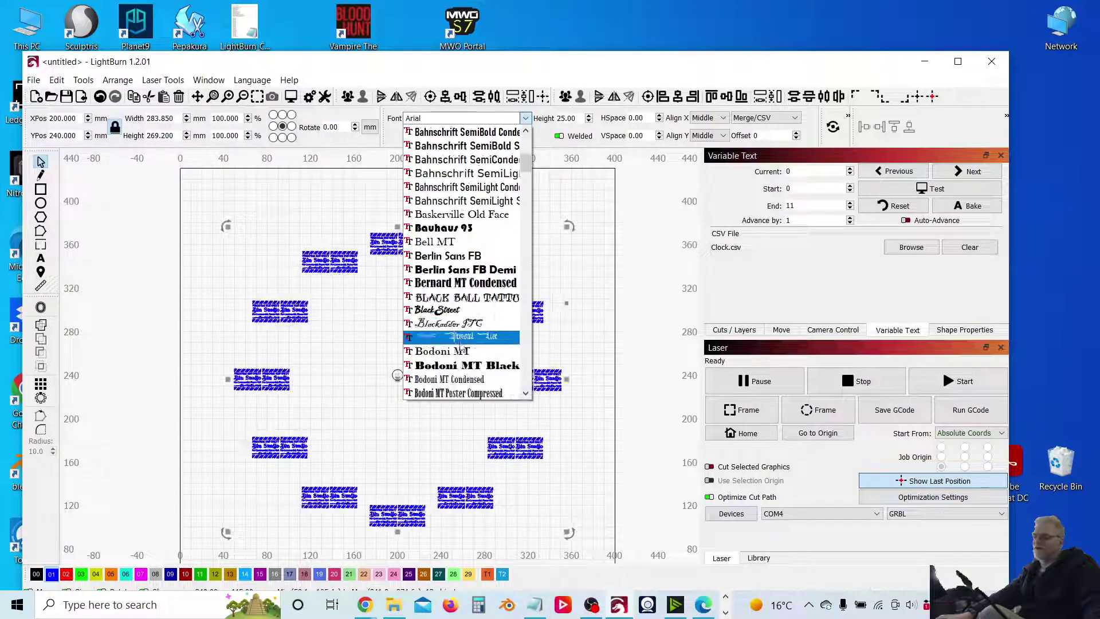
{"action": "left_click", "coordinate": [467, 228]}
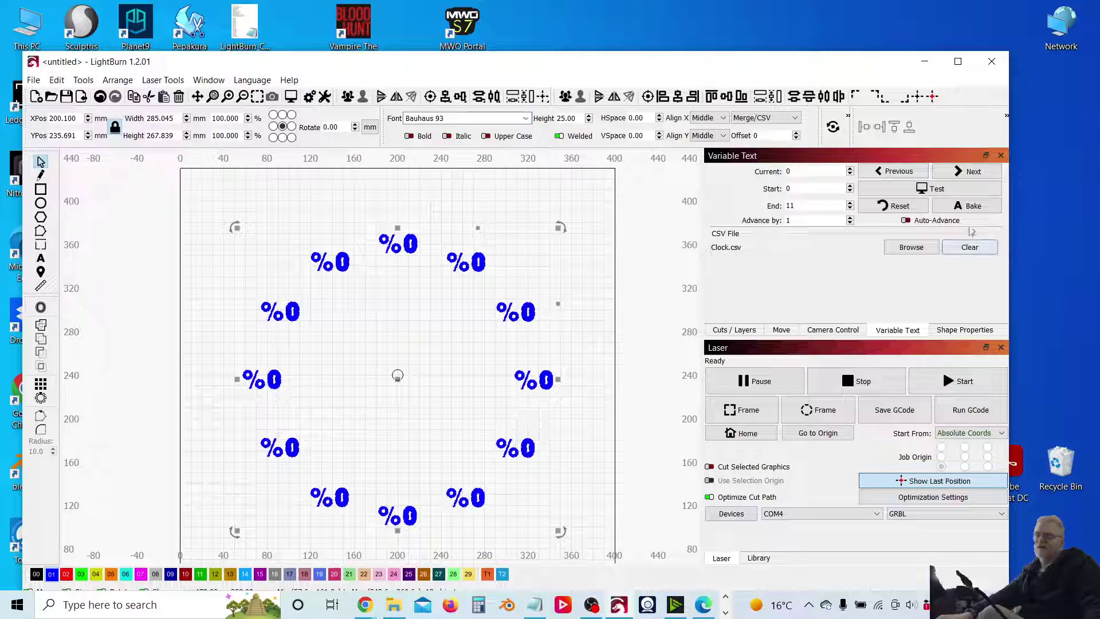
{"action": "left_click", "coordinate": [940, 190]}
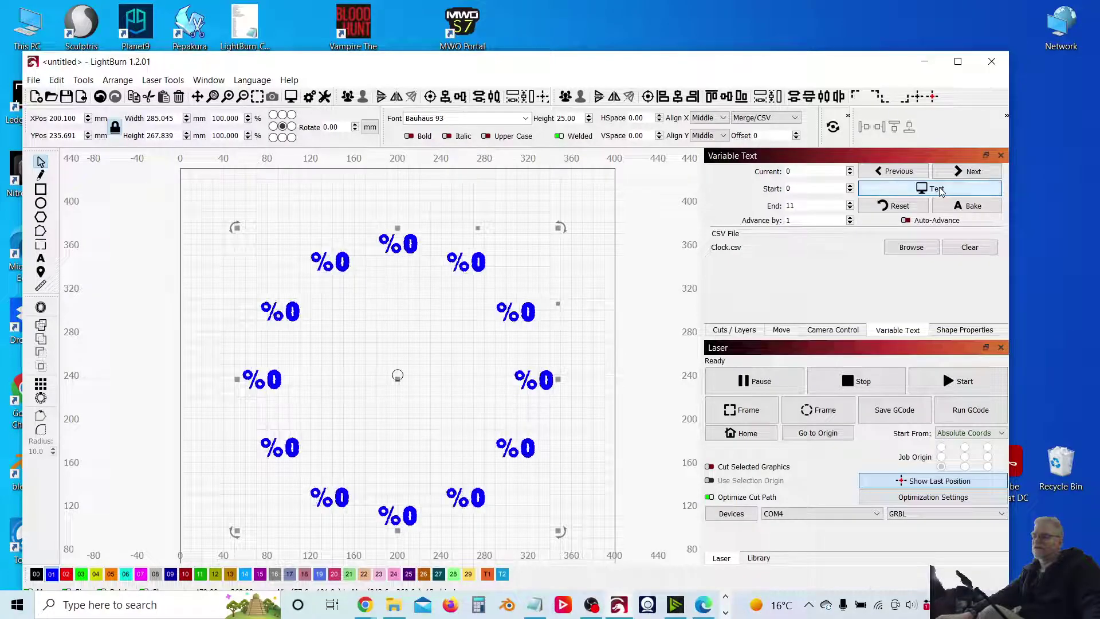
Switch the labels to Arial and preview the CSV numbers in place of %0
{"action": "left_click", "coordinate": [486, 119]}
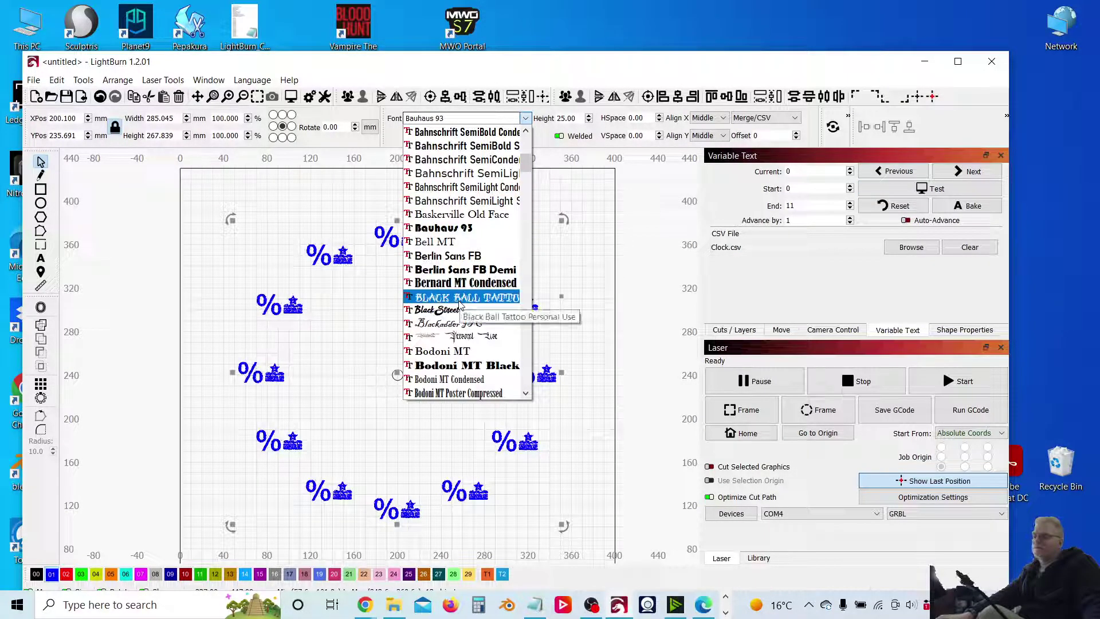
{"action": "scroll", "coordinate": [465, 258], "scroll_direction": "up", "scroll_amount": 6}
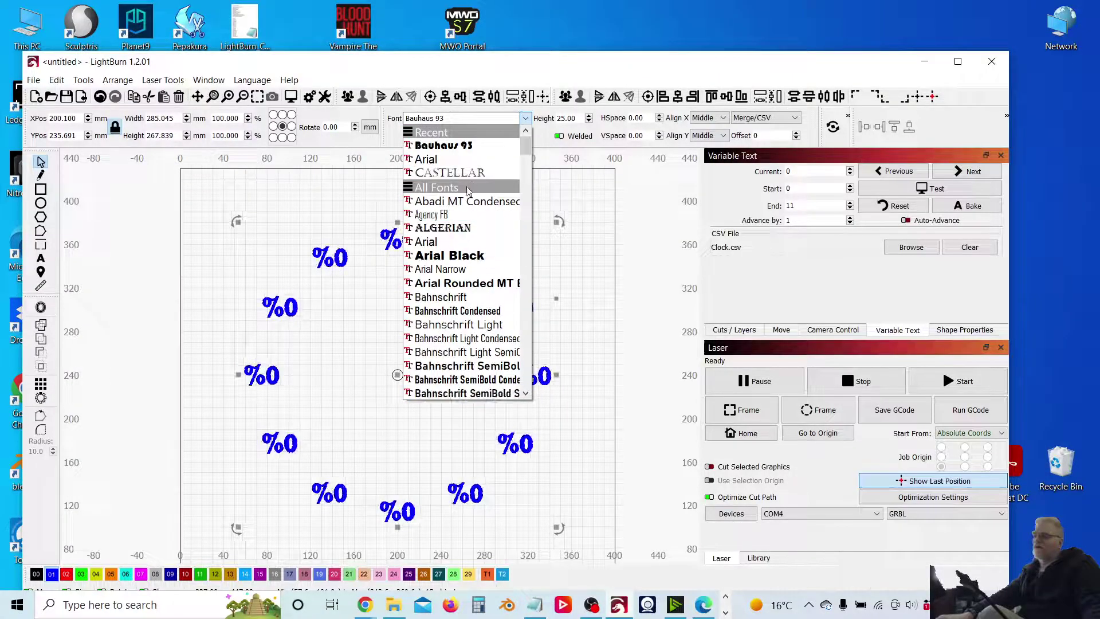
{"action": "left_click", "coordinate": [435, 159]}
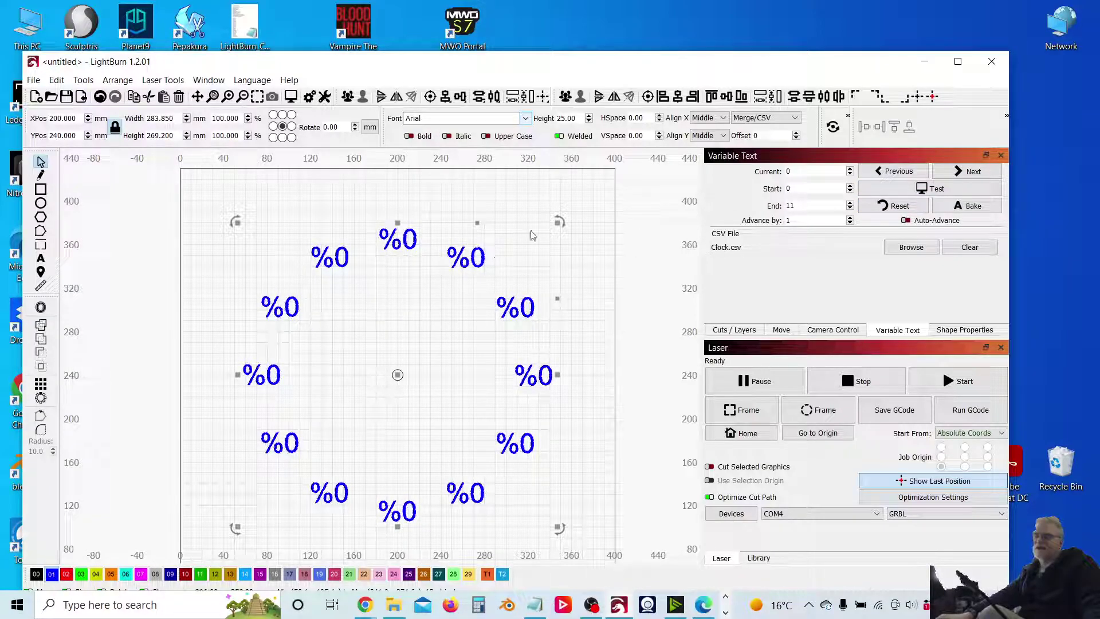
{"action": "left_click", "coordinate": [976, 189]}
Turn off the preview and bake the clock numbers 1–12 into permanent text
{"action": "left_click", "coordinate": [976, 189]}
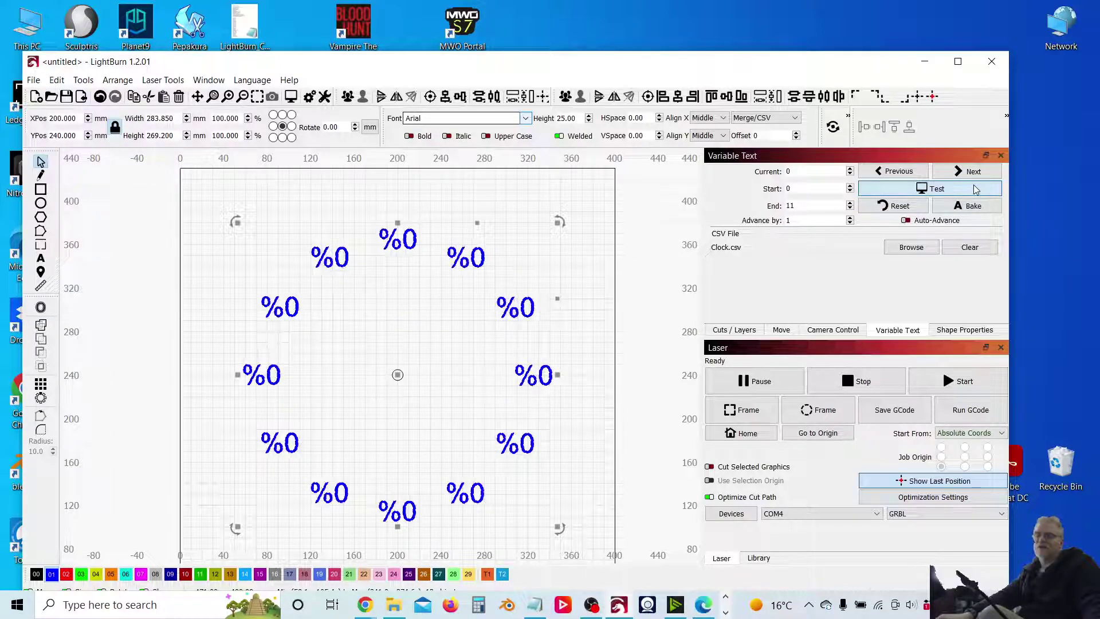
{"action": "left_click", "coordinate": [984, 212]}
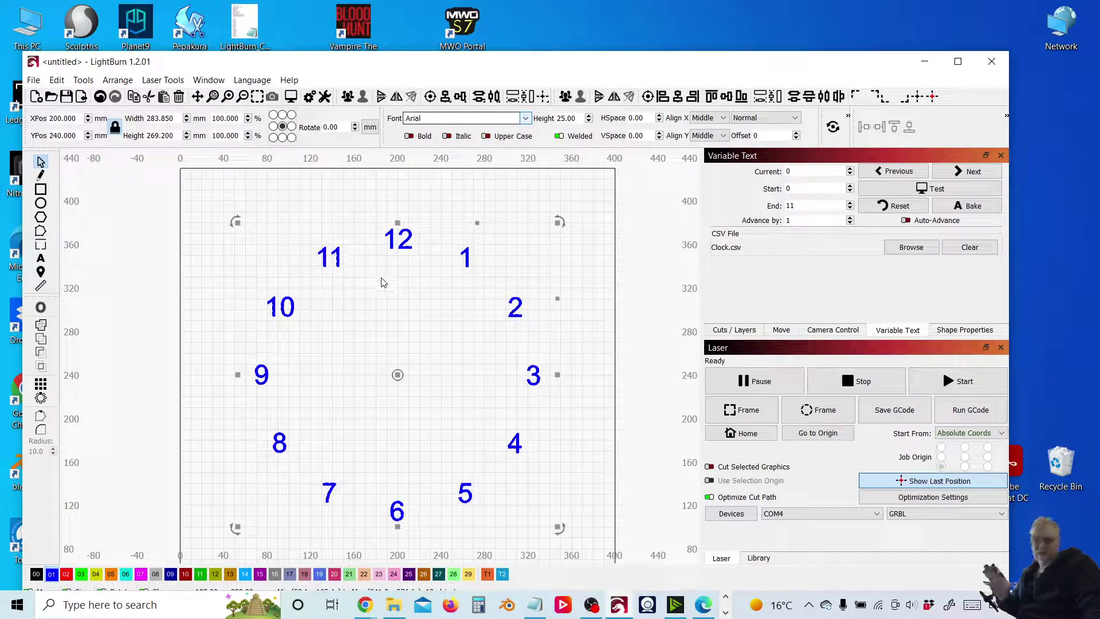
{"action": "left_click", "coordinate": [41, 231]}
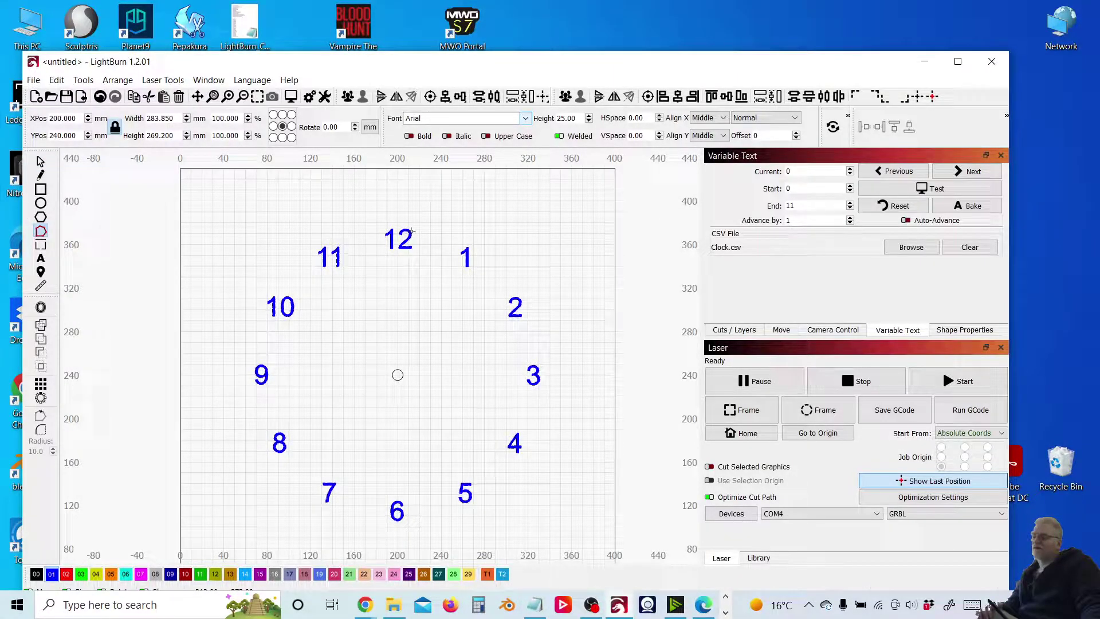
{"action": "left_click", "coordinate": [41, 162]}
Convert the number 12 into a path with Edit > Convert to Path
{"action": "left_click", "coordinate": [398, 238]}
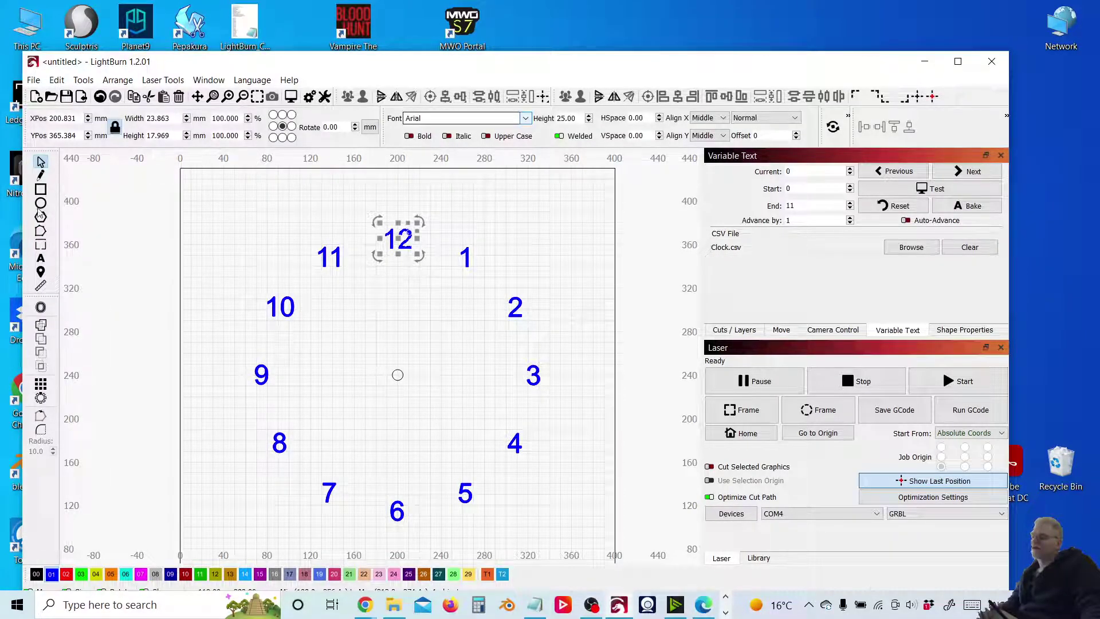
{"action": "left_click", "coordinate": [41, 231]}
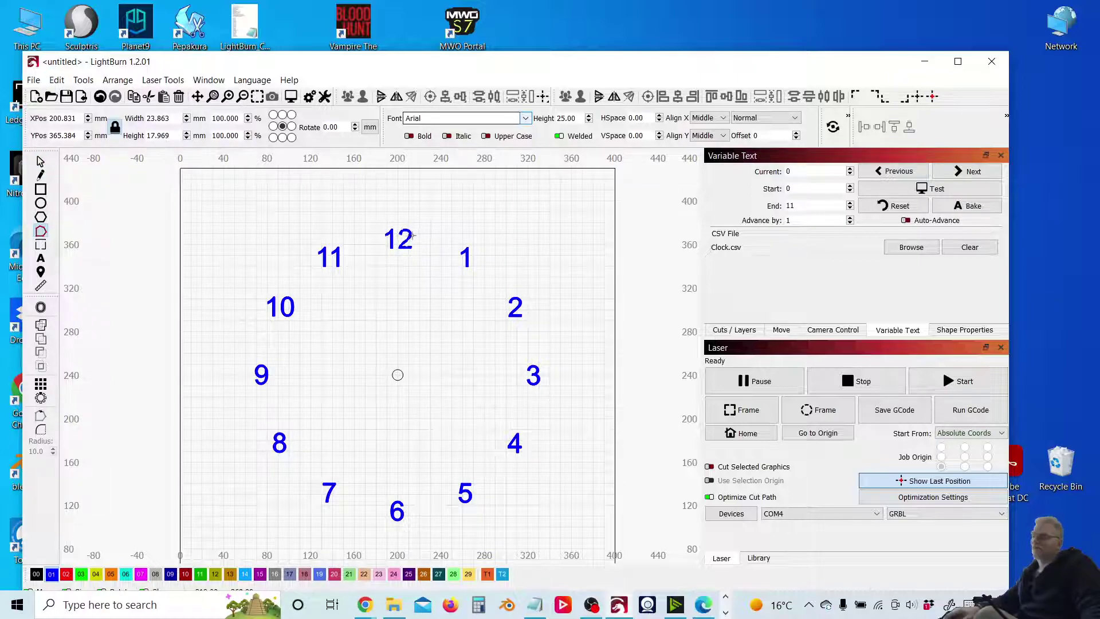
{"action": "scroll", "coordinate": [423, 242], "scroll_direction": "up", "scroll_amount": 6}
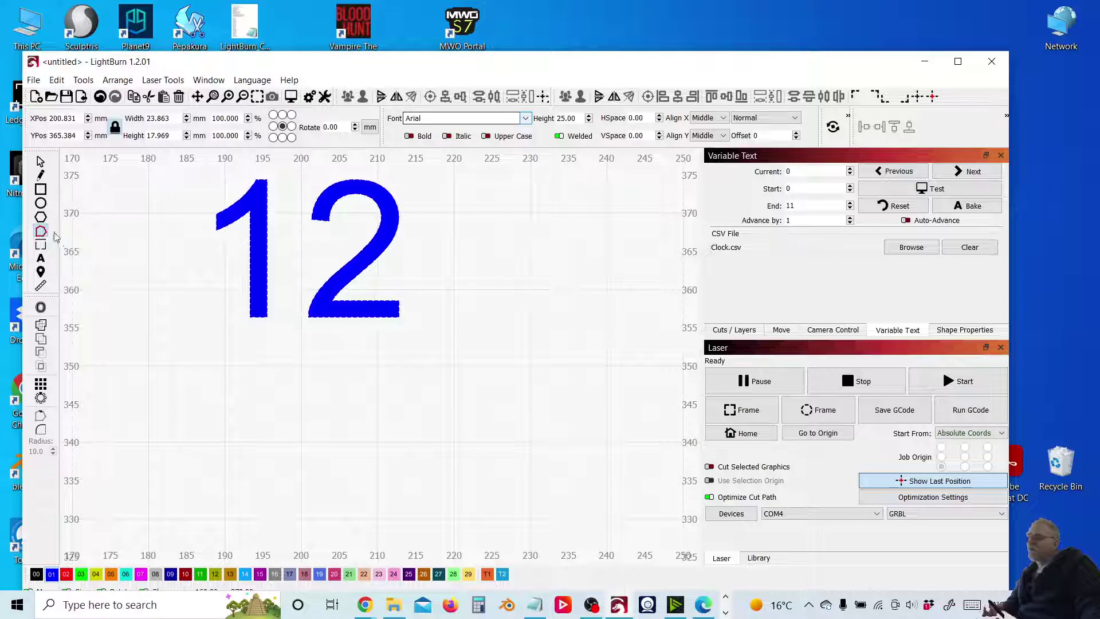
{"action": "left_click", "coordinate": [84, 80]}
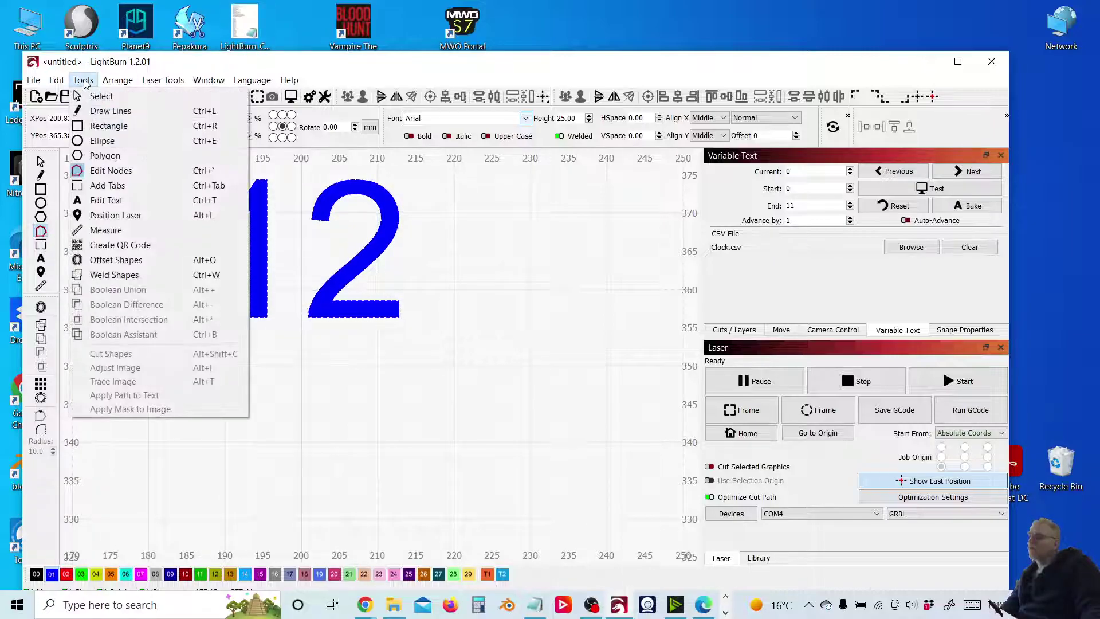
{"action": "mouse_move", "coordinate": [57, 80]}
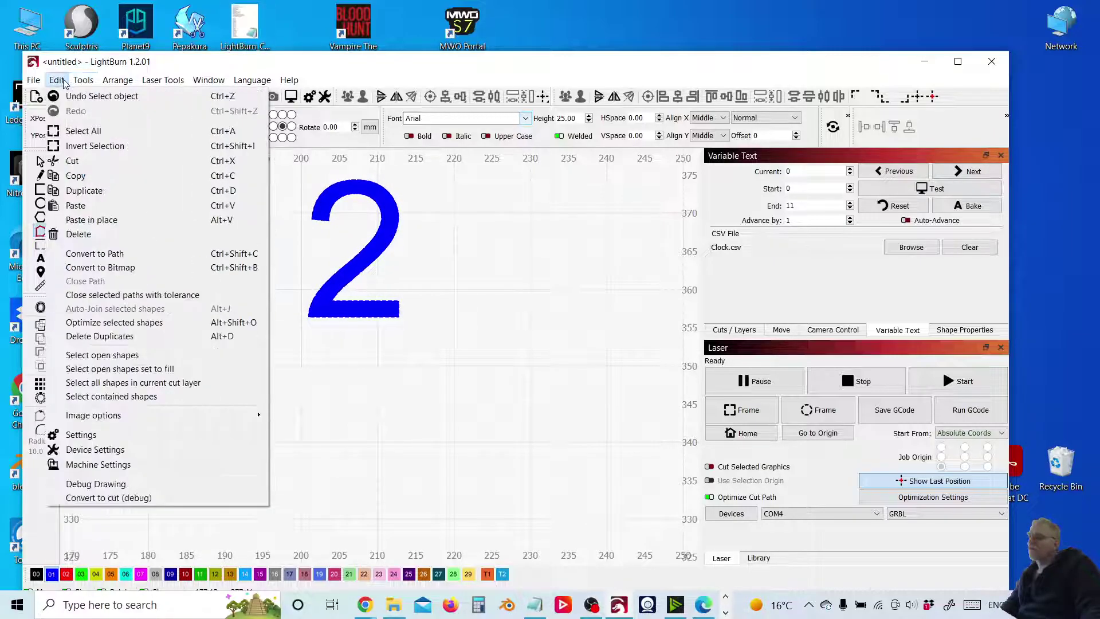
{"action": "left_click", "coordinate": [111, 253]}
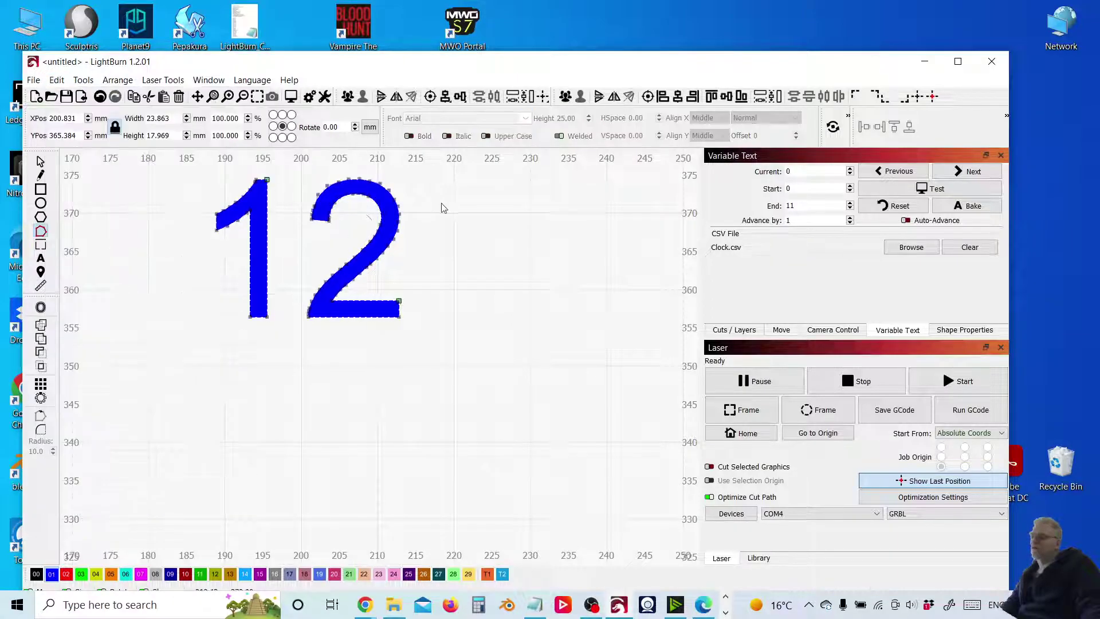
{"action": "left_click", "coordinate": [463, 202]}
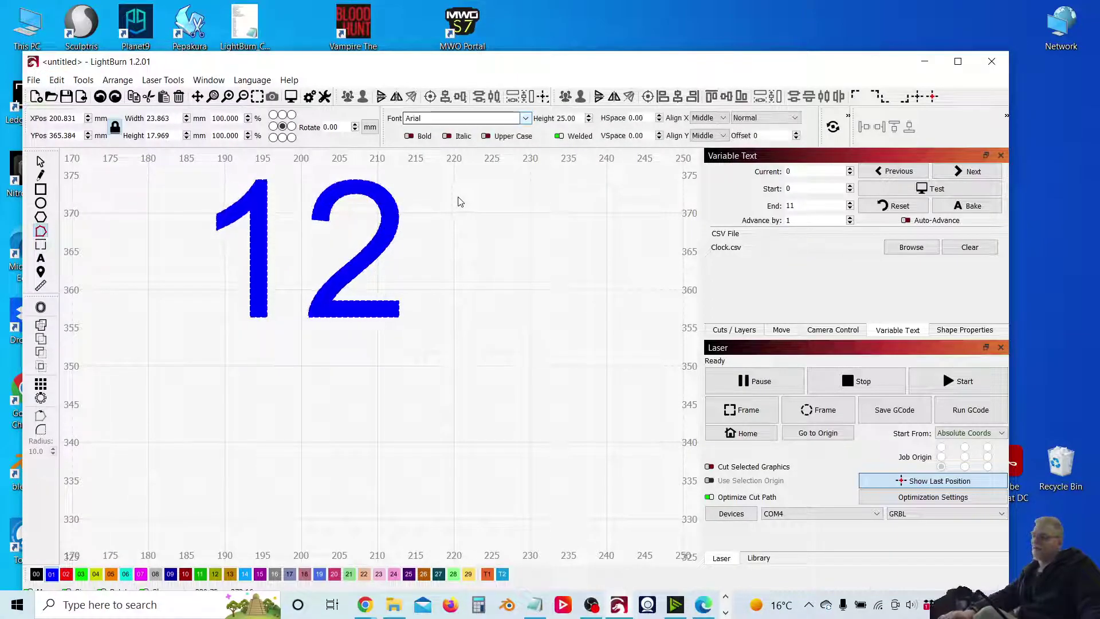
{"action": "scroll", "coordinate": [455, 203], "scroll_direction": "down", "scroll_amount": 10}
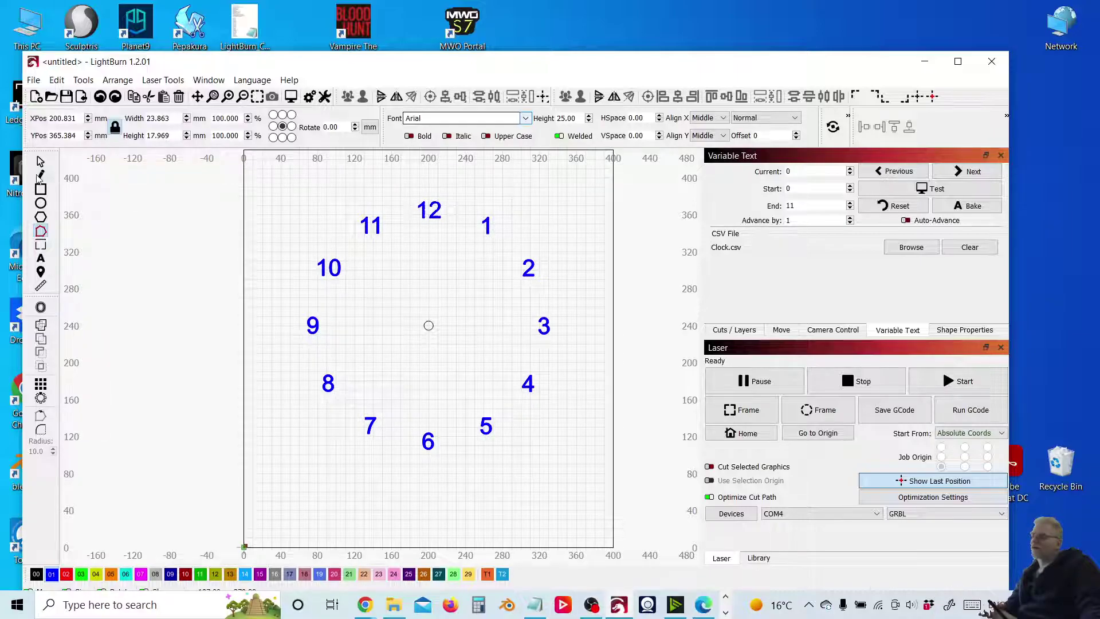
{"action": "left_click", "coordinate": [40, 161]}
{"action": "left_click", "coordinate": [431, 210]}
Keep the number 1 in Arial after briefly trying Arial Rounded MT Bold
{"action": "left_click", "coordinate": [484, 221]}
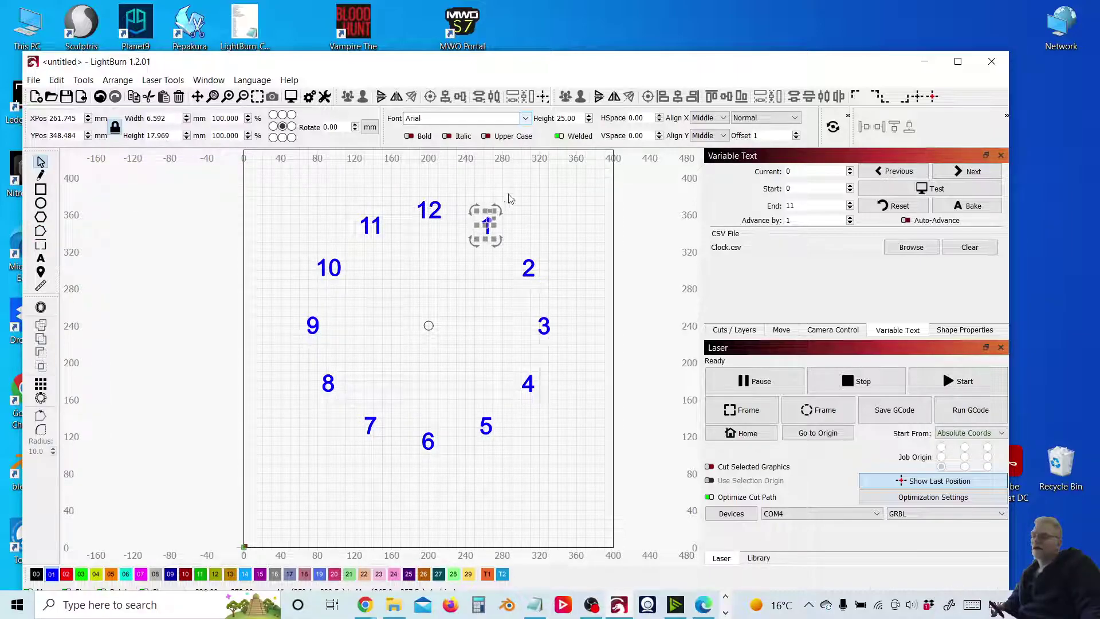
{"action": "left_click", "coordinate": [525, 118]}
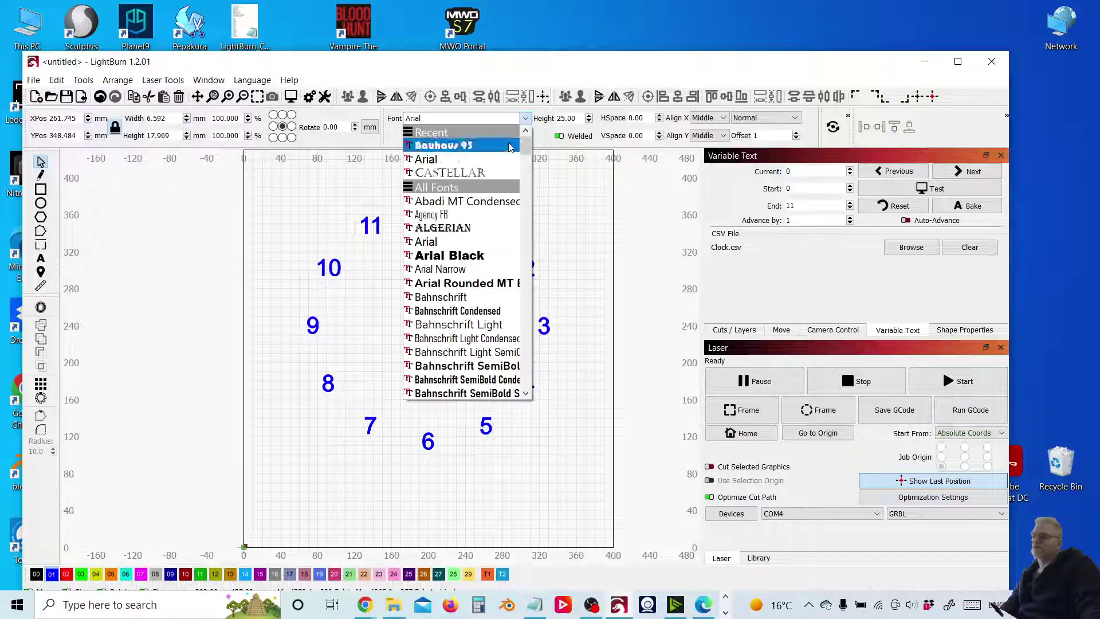
{"action": "left_click", "coordinate": [473, 287]}
{"action": "left_click", "coordinate": [548, 210]}
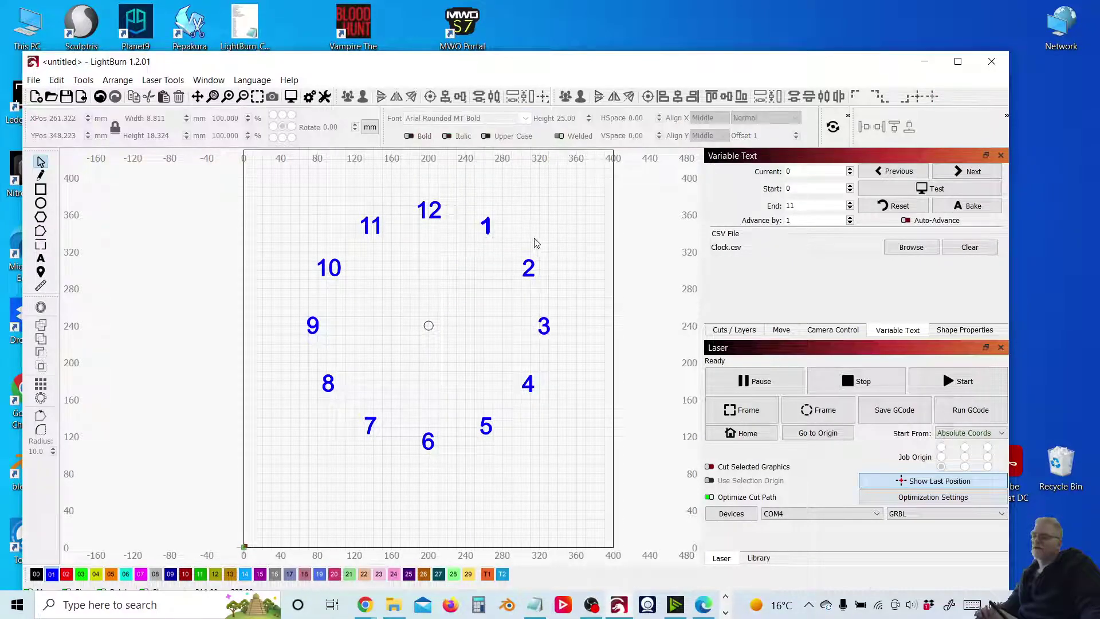
{"action": "left_click", "coordinate": [494, 231]}
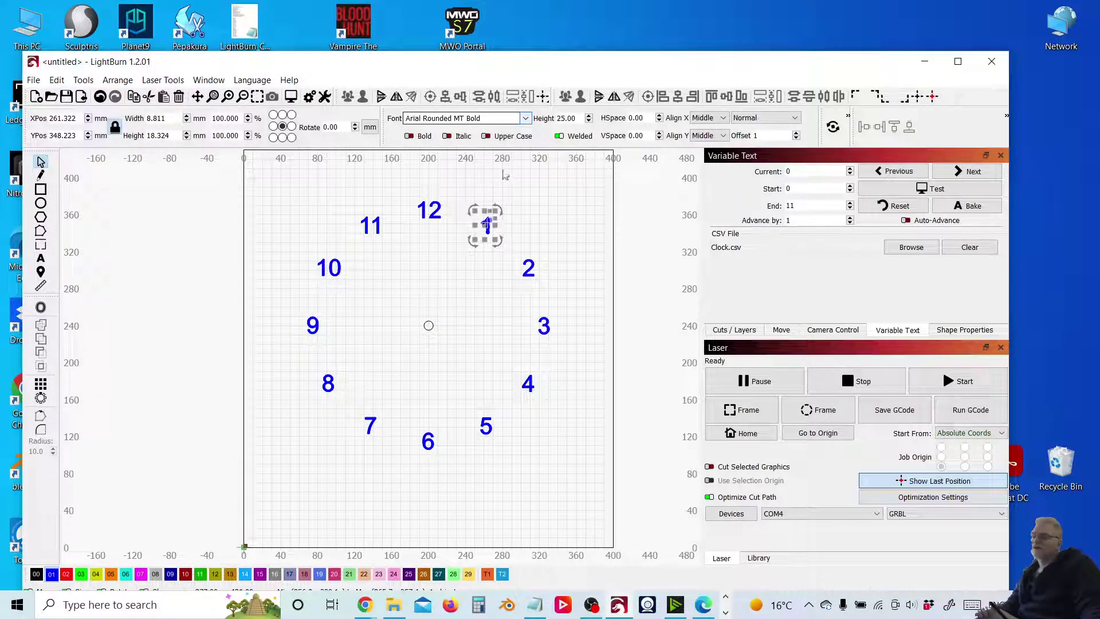
{"action": "left_click_drag", "start_coordinate": [552, 214], "coordinate": [371, 214]}
{"action": "left_click", "coordinate": [526, 118]}
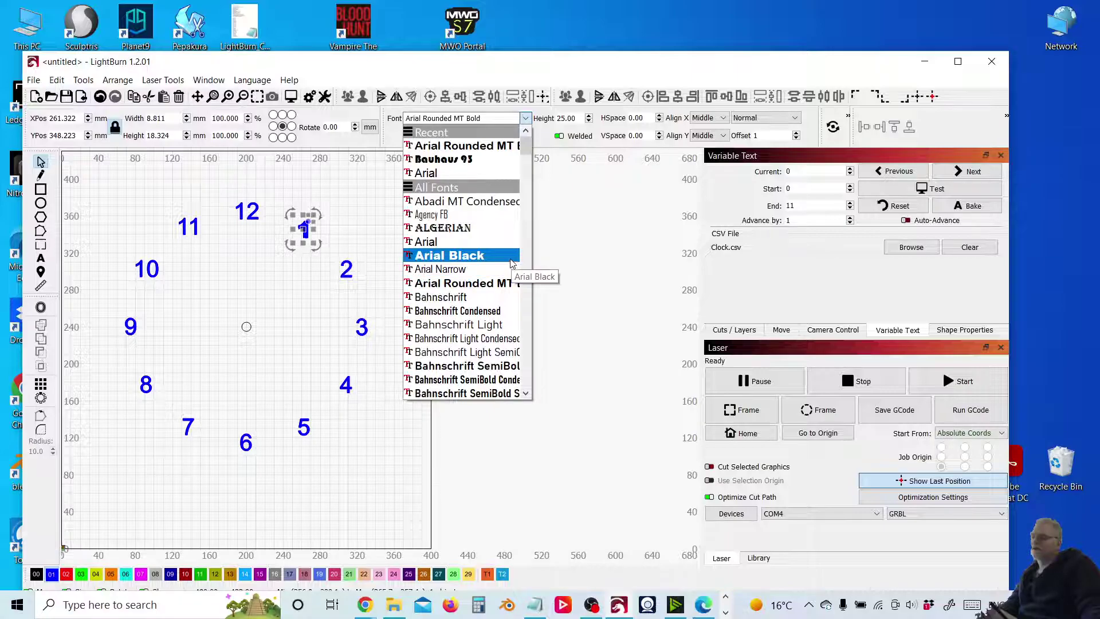
{"action": "left_click", "coordinate": [497, 178]}
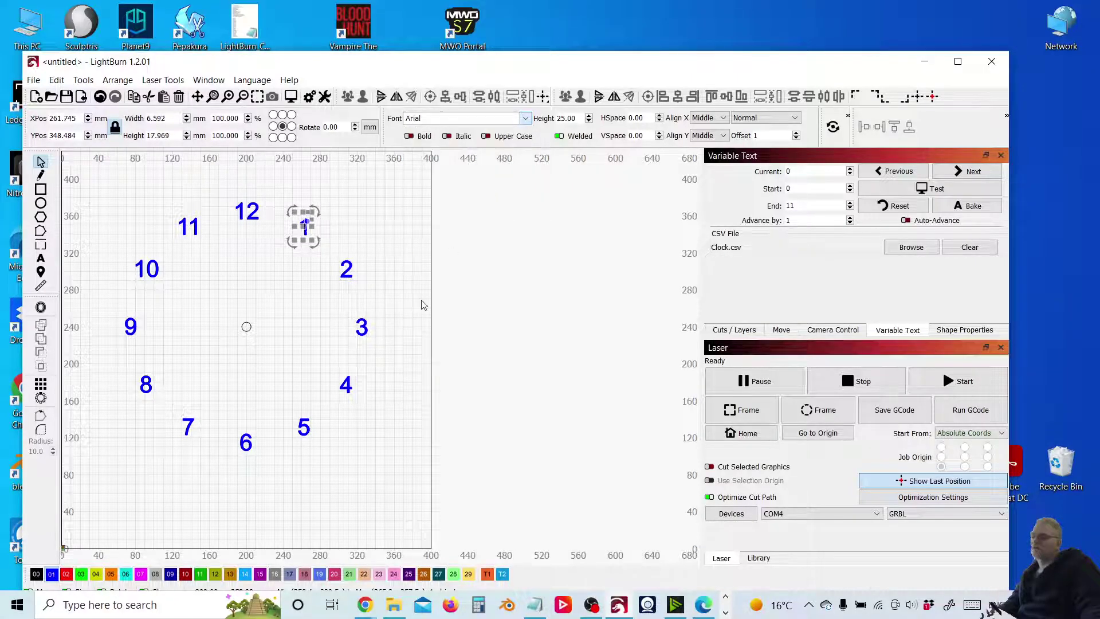
{"action": "left_click", "coordinate": [380, 248]}
{"action": "left_click_drag", "start_coordinate": [380, 248], "coordinate": [624, 238]}
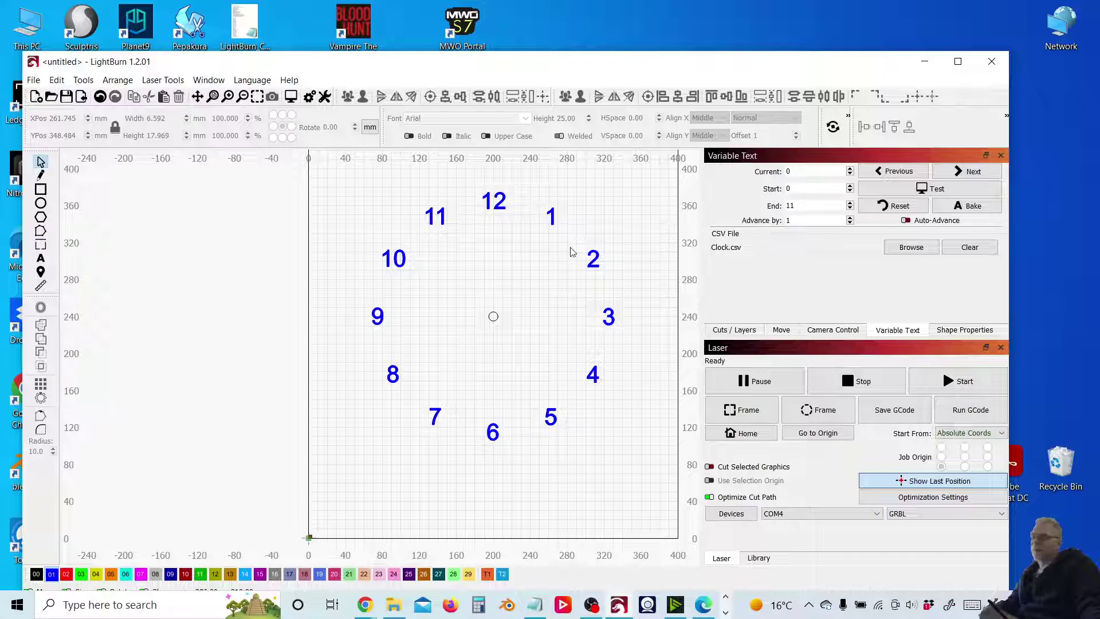
Scale the small centre circle up to about 252 mm so it passes through the numbers
{"action": "left_click_drag", "start_coordinate": [602, 284], "coordinate": [525, 315]}
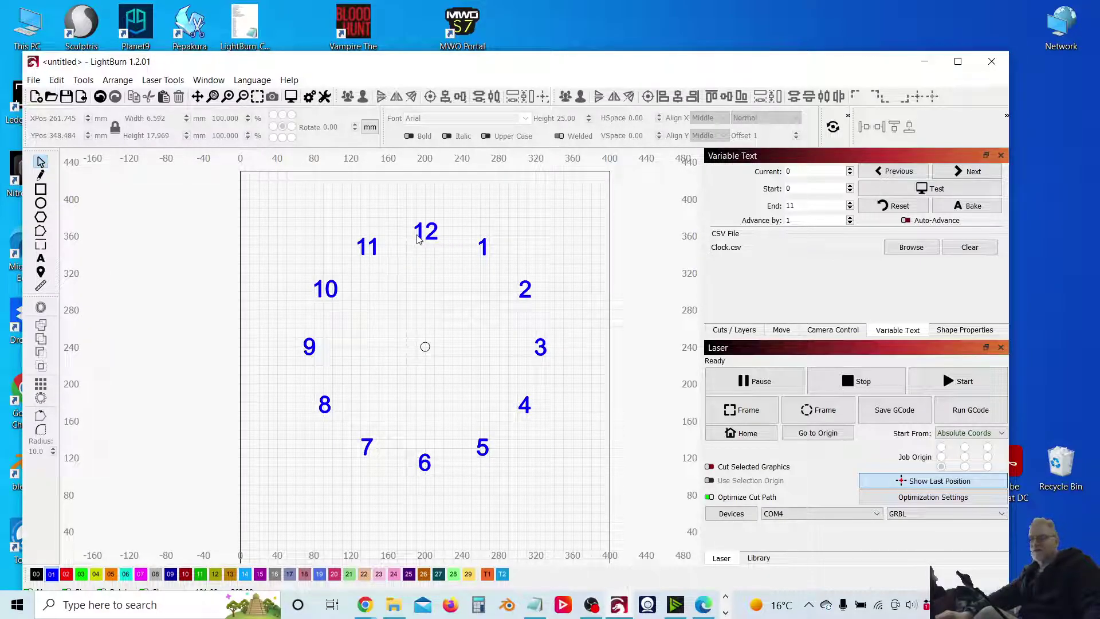
{"action": "left_click", "coordinate": [425, 347]}
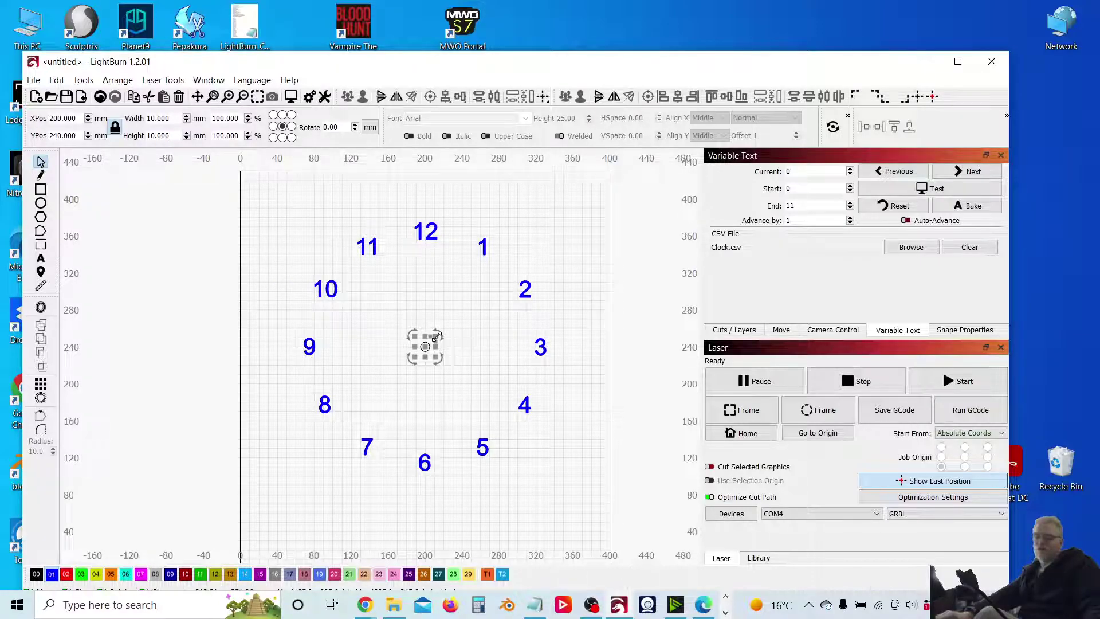
{"action": "left_click_drag", "start_coordinate": [437, 337], "coordinate": [549, 245]}
{"action": "left_click", "coordinate": [550, 246]}
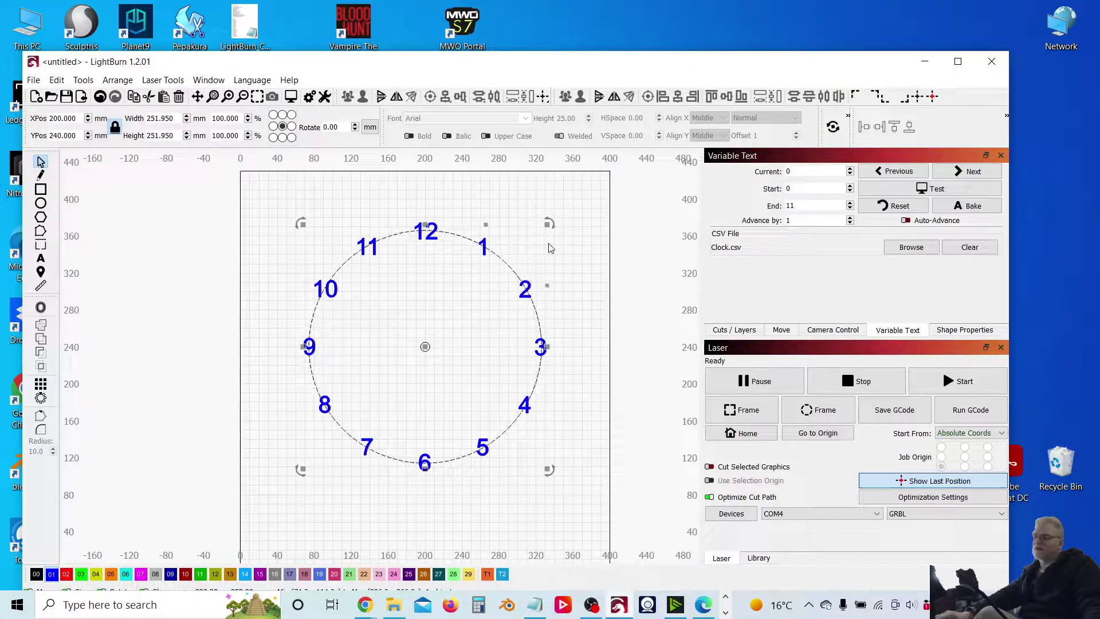
{"action": "scroll", "coordinate": [434, 313], "scroll_direction": "up", "scroll_amount": 2}
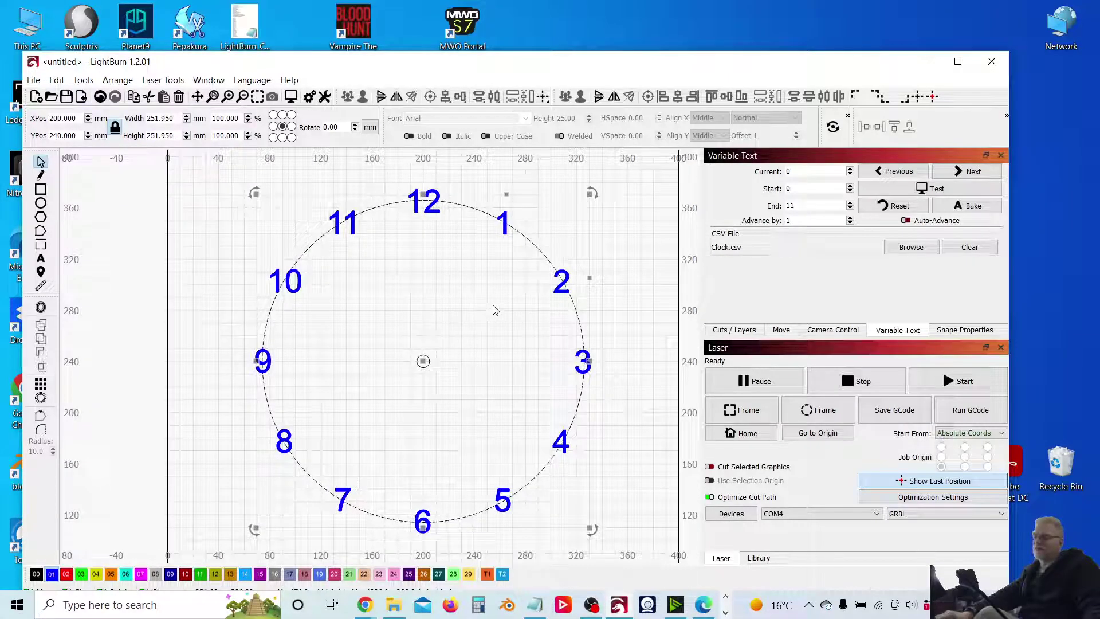
Move a small circle up under the 12 and shrink it to about 2 mm, near X 200, Y 366
{"action": "left_click", "coordinate": [424, 362]}
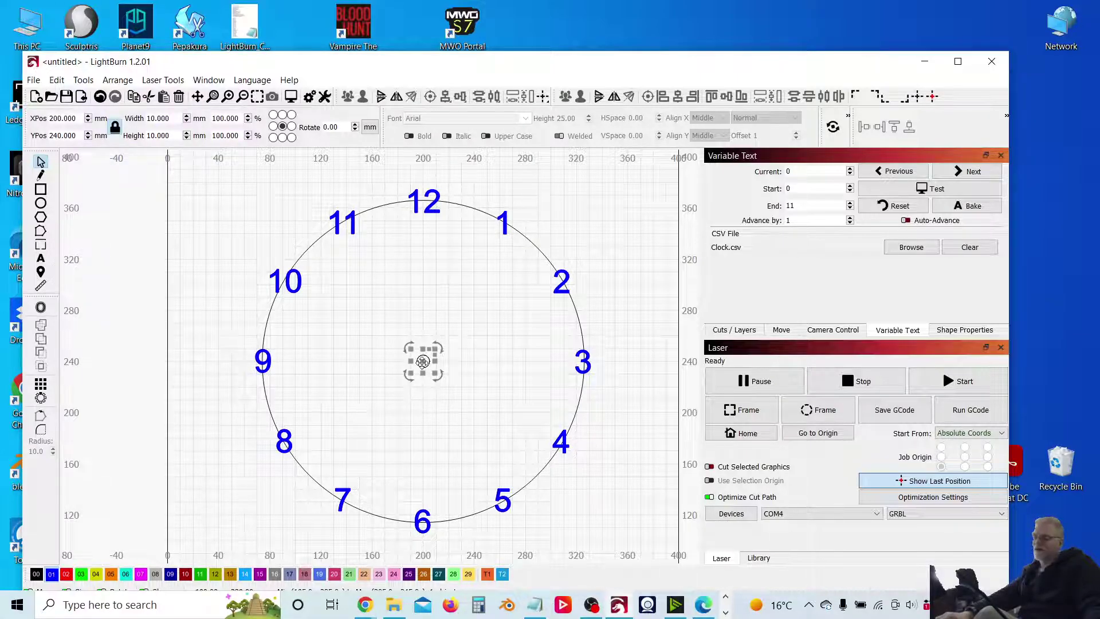
{"action": "left_click_drag", "start_coordinate": [423, 361], "coordinate": [425, 202]}
{"action": "scroll", "coordinate": [424, 202], "scroll_direction": "up", "scroll_amount": 6}
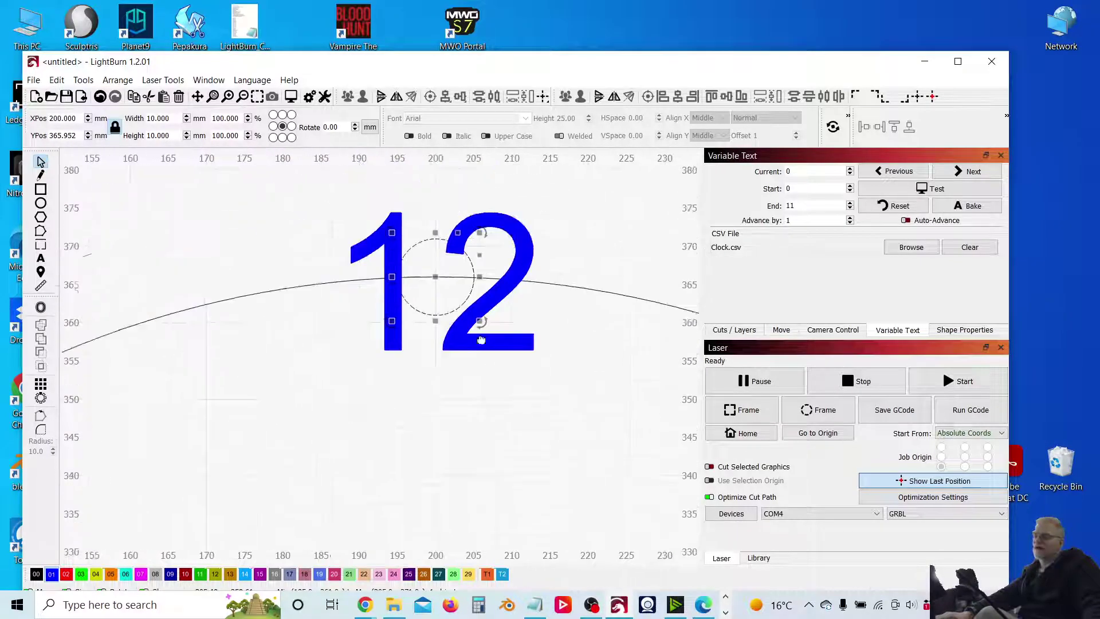
{"action": "scroll", "coordinate": [458, 308], "scroll_direction": "down", "scroll_amount": 1}
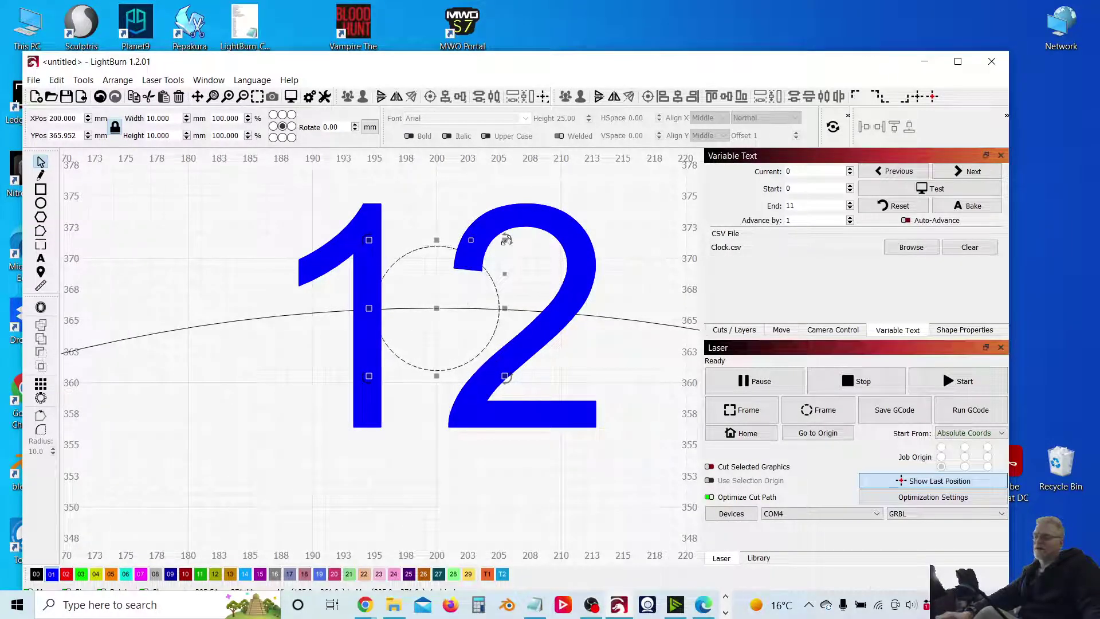
{"action": "left_click_drag", "start_coordinate": [507, 239], "coordinate": [456, 290]}
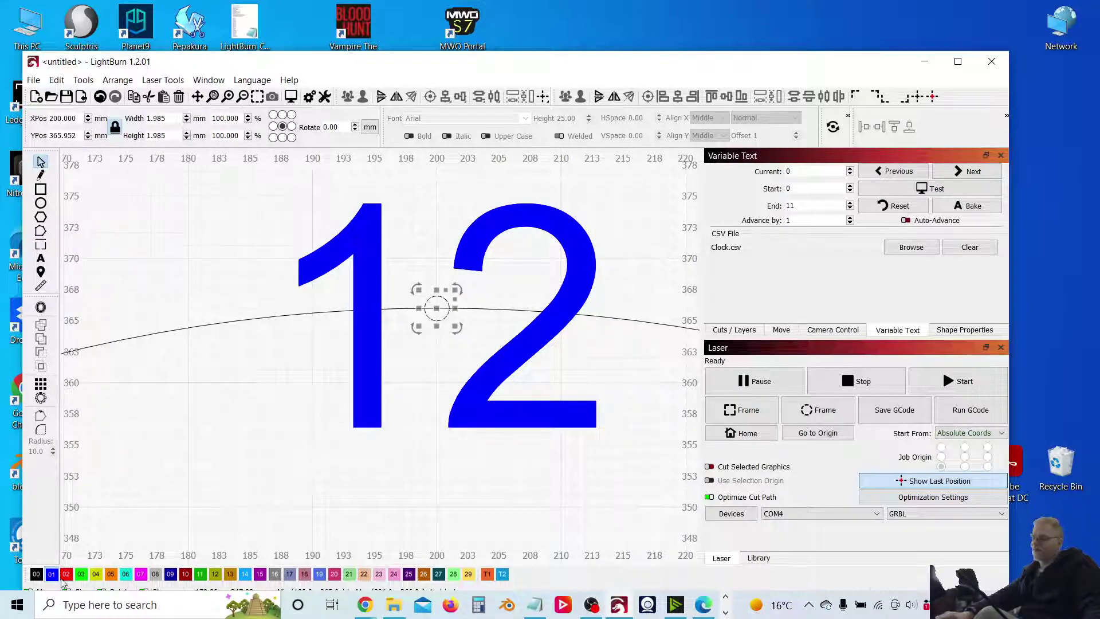
{"action": "scroll", "coordinate": [403, 414], "scroll_direction": "down", "scroll_amount": 5}
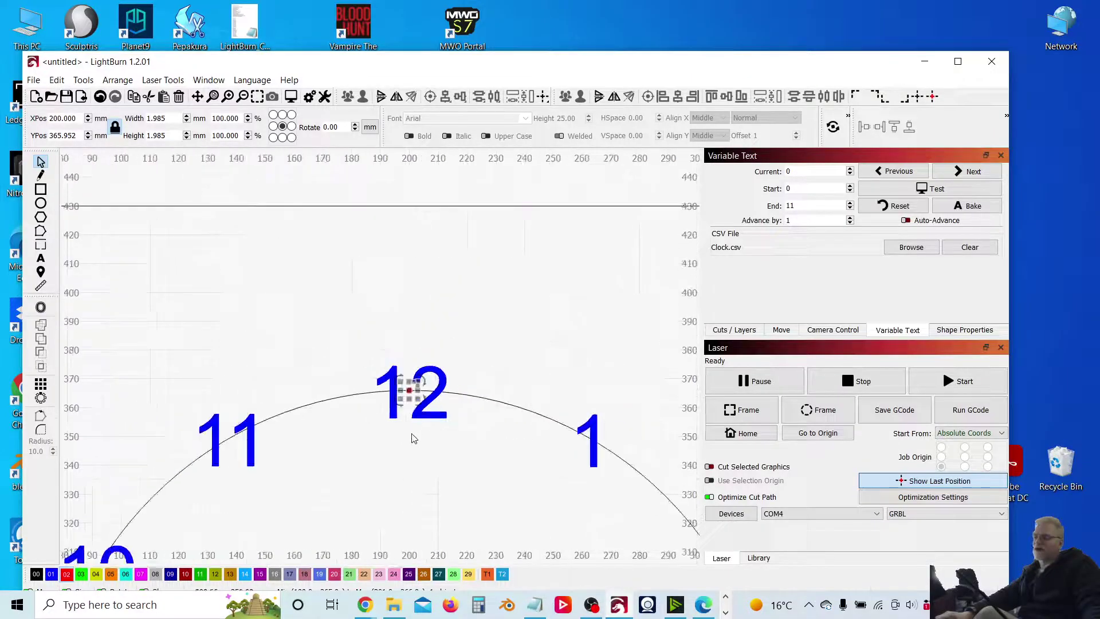
{"action": "left_click_drag", "start_coordinate": [467, 440], "coordinate": [486, 262]}
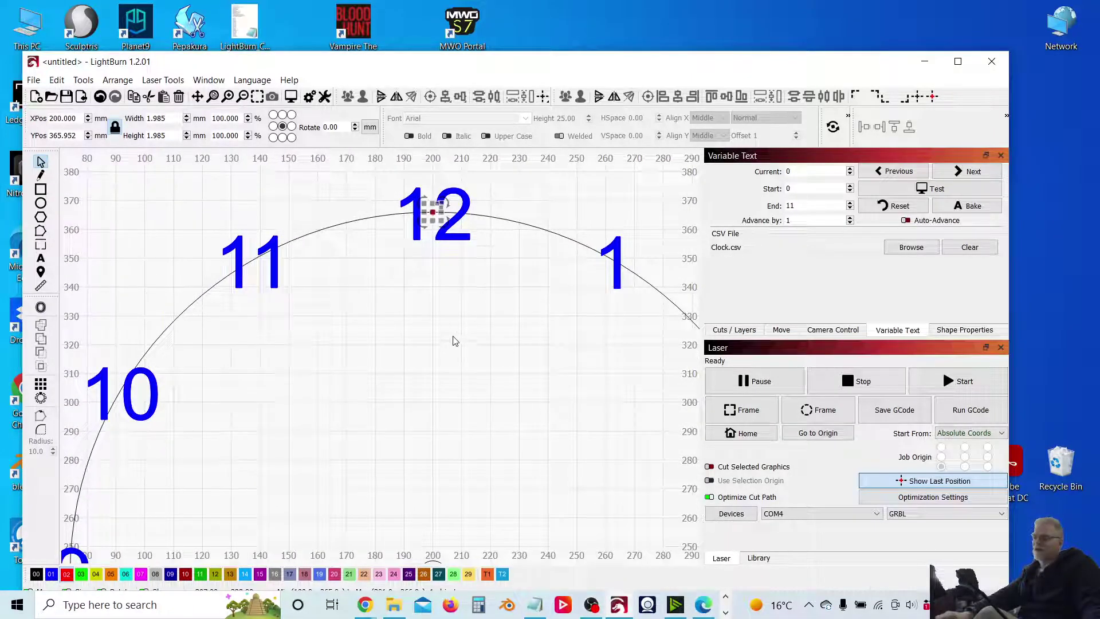
{"action": "scroll", "coordinate": [455, 341], "scroll_direction": "down", "scroll_amount": 3}
{"action": "left_click_drag", "start_coordinate": [454, 379], "coordinate": [451, 317]}
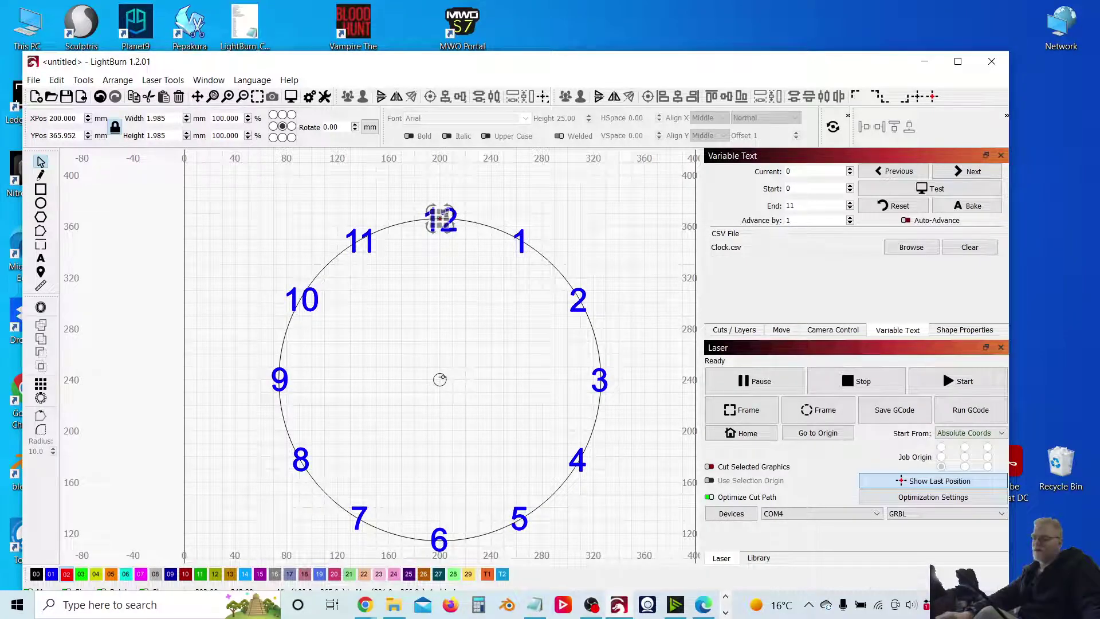
Circular-array the tiny dot into 60 copies around the centre marker, spaced 6° apart
{"action": "left_click", "coordinate": [439, 380], "text": "shift"}
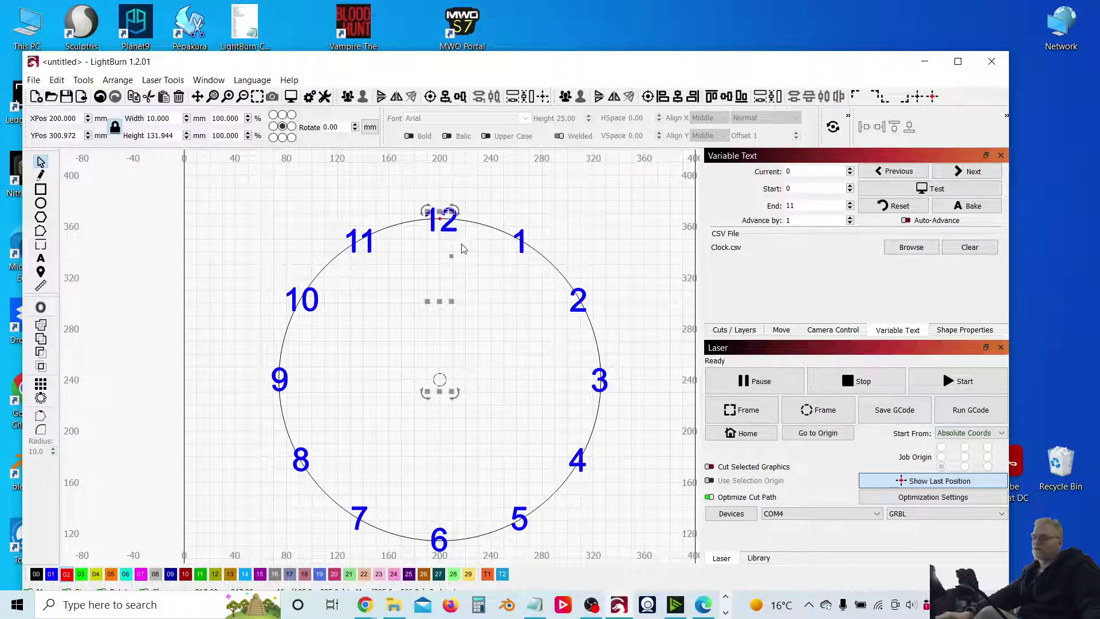
{"action": "left_click", "coordinate": [41, 397]}
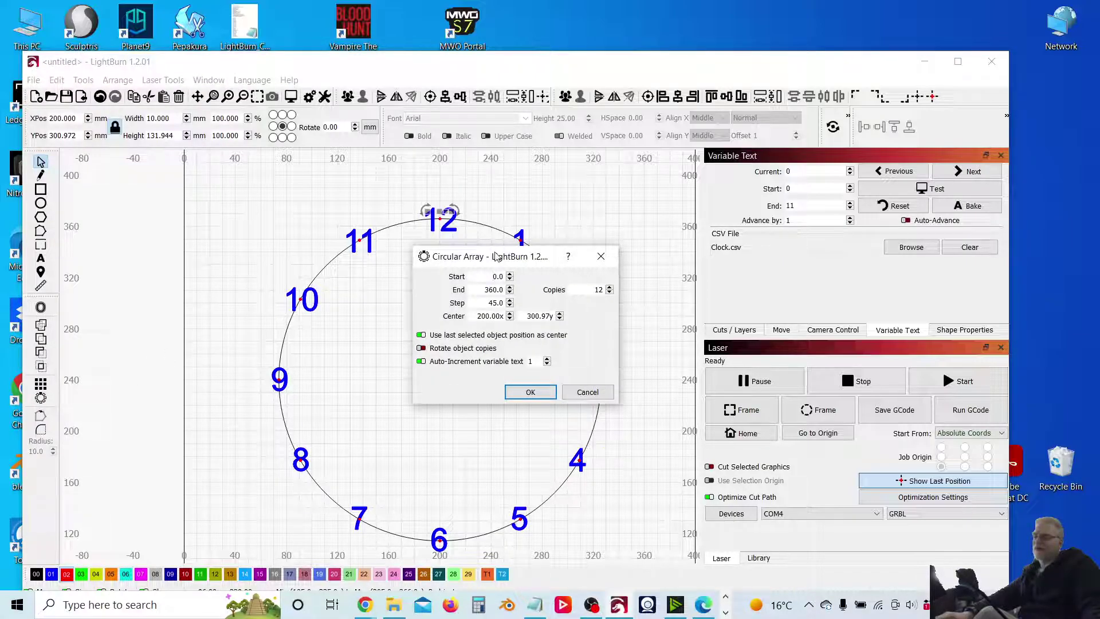
{"action": "left_click_drag", "start_coordinate": [496, 260], "coordinate": [727, 214]}
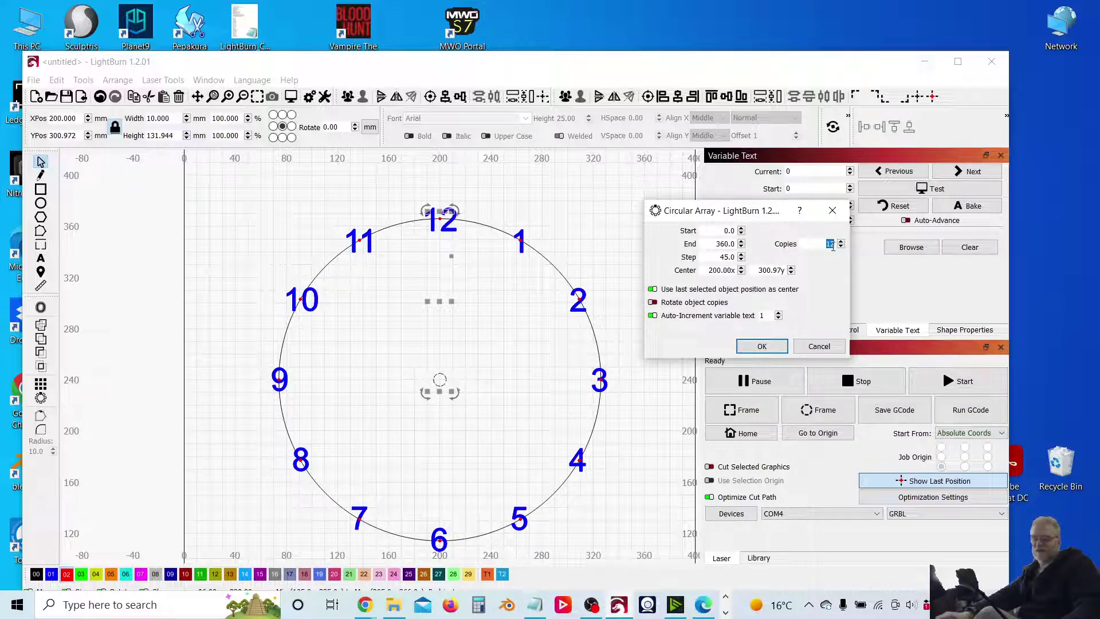
{"action": "type", "text": "60"}
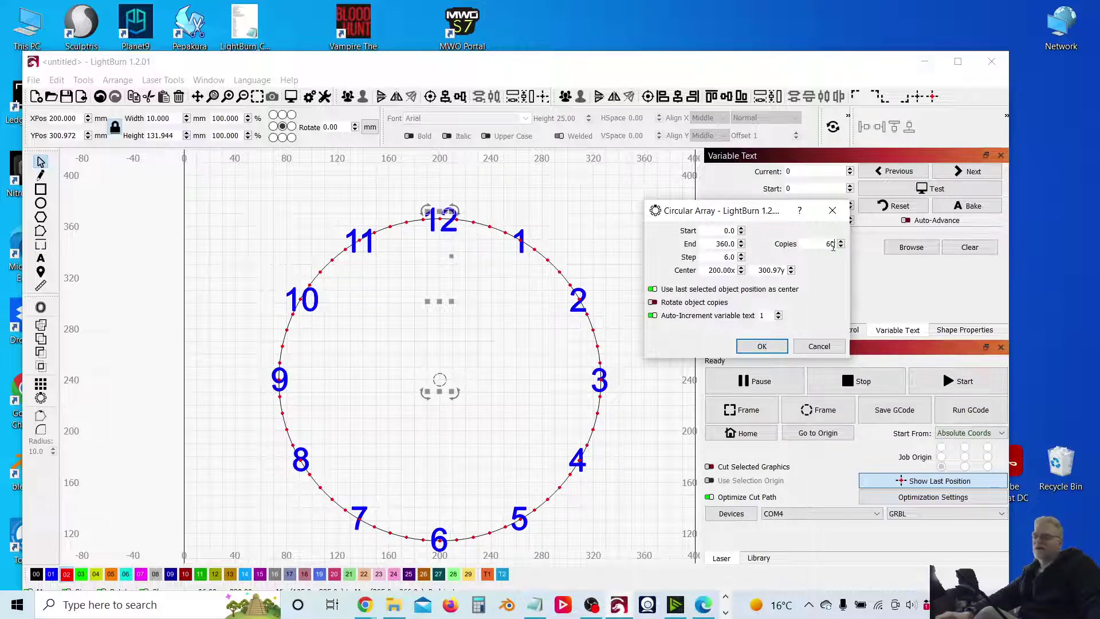
{"action": "left_click", "coordinate": [762, 346]}
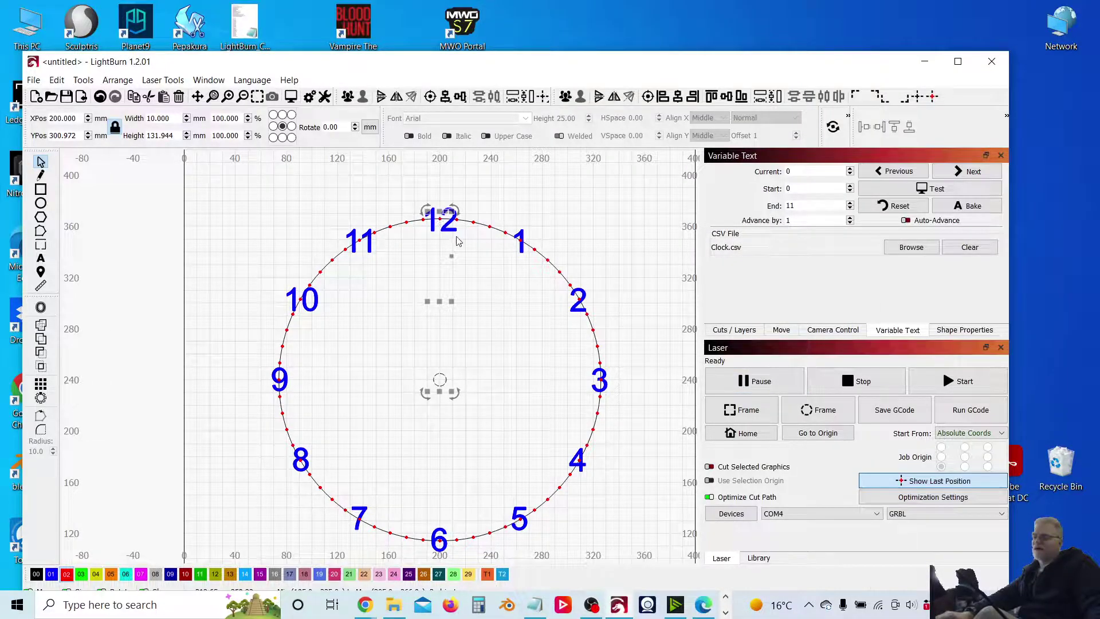
{"action": "scroll", "coordinate": [459, 241], "scroll_direction": "up", "scroll_amount": 1}
{"action": "scroll", "coordinate": [458, 242], "scroll_direction": "up", "scroll_amount": 1}
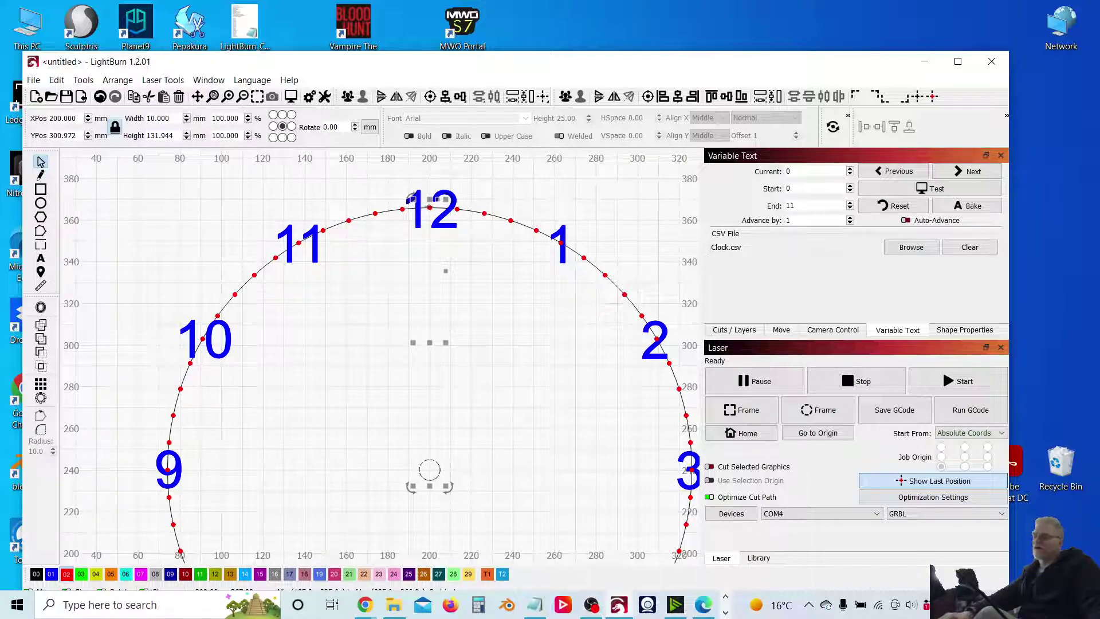
Select the minute dots under the 12, 1, 2 and 3 for removal
{"action": "left_click", "coordinate": [445, 182]}
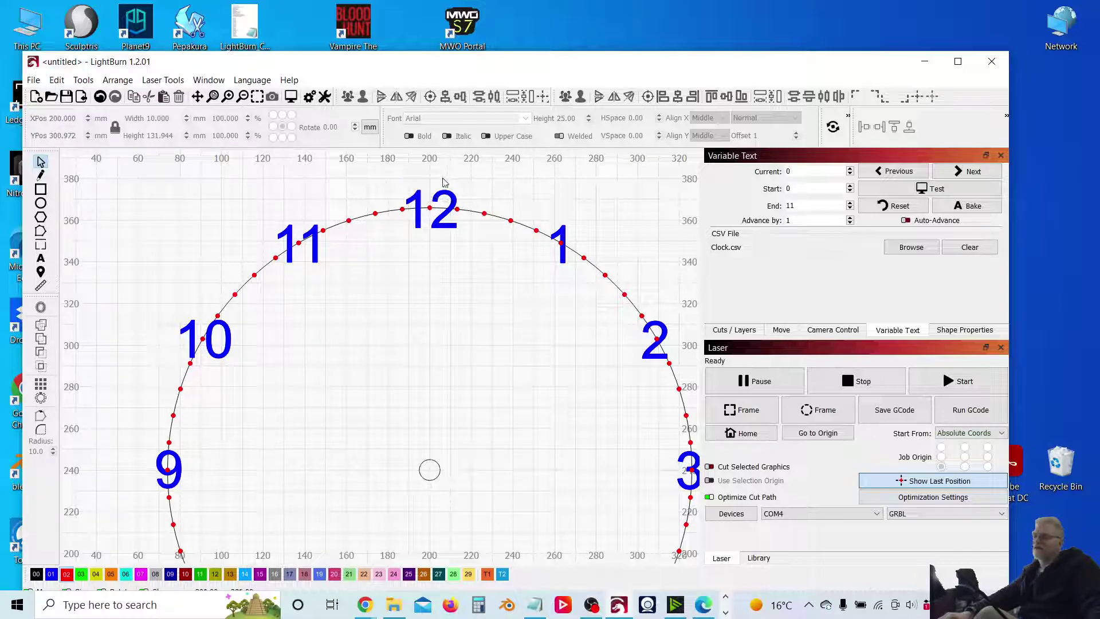
{"action": "left_click", "coordinate": [430, 207]}
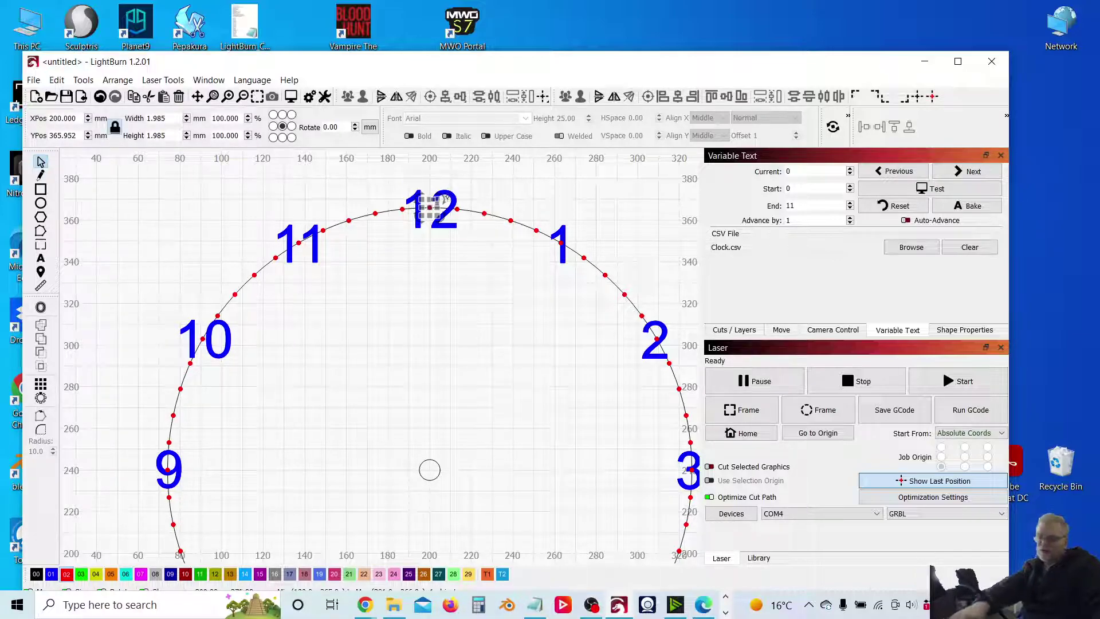
{"action": "left_click", "coordinate": [504, 261]}
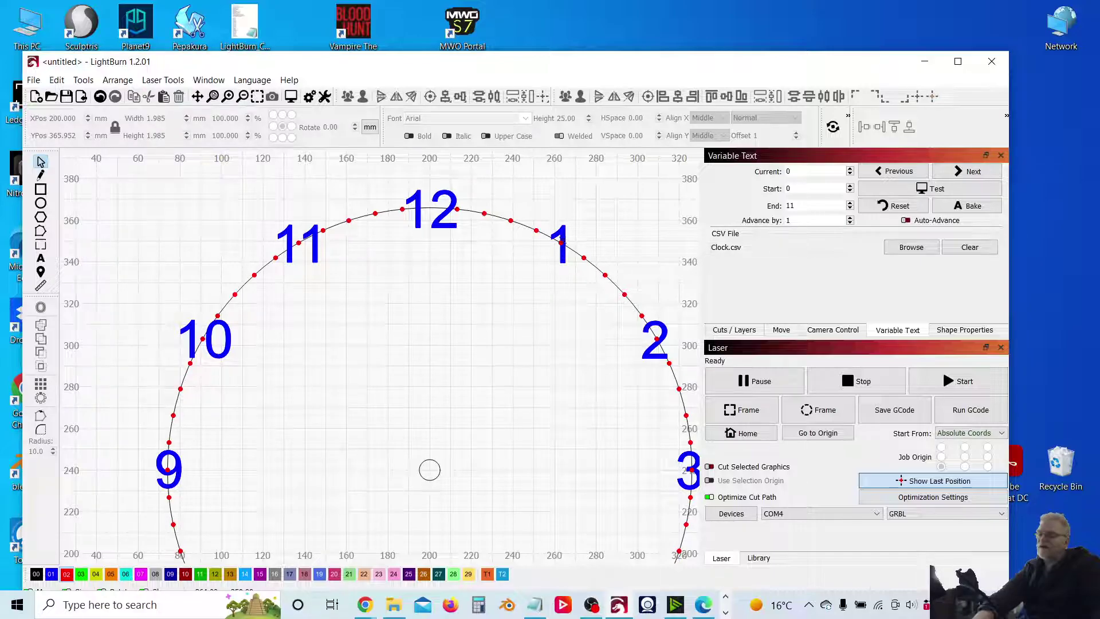
{"action": "left_click", "coordinate": [561, 243]}
{"action": "left_click", "coordinate": [656, 339]}
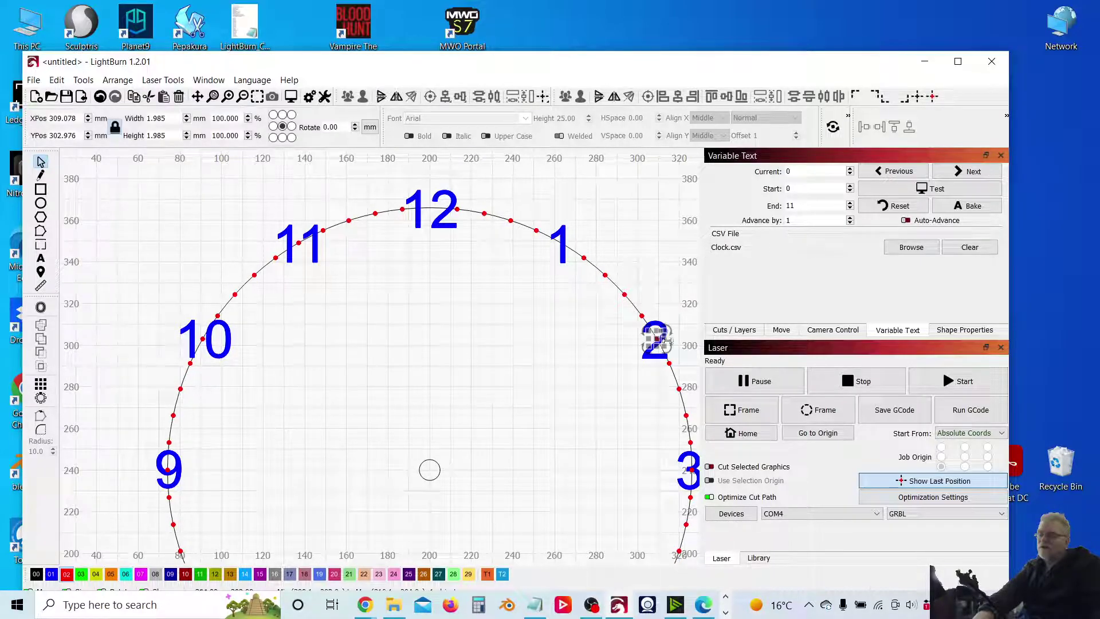
{"action": "left_click", "coordinate": [691, 470]}
{"action": "scroll", "coordinate": [624, 429], "scroll_direction": "down", "scroll_amount": 5}
{"action": "scroll", "coordinate": [625, 430], "scroll_direction": "right", "scroll_amount": 4}
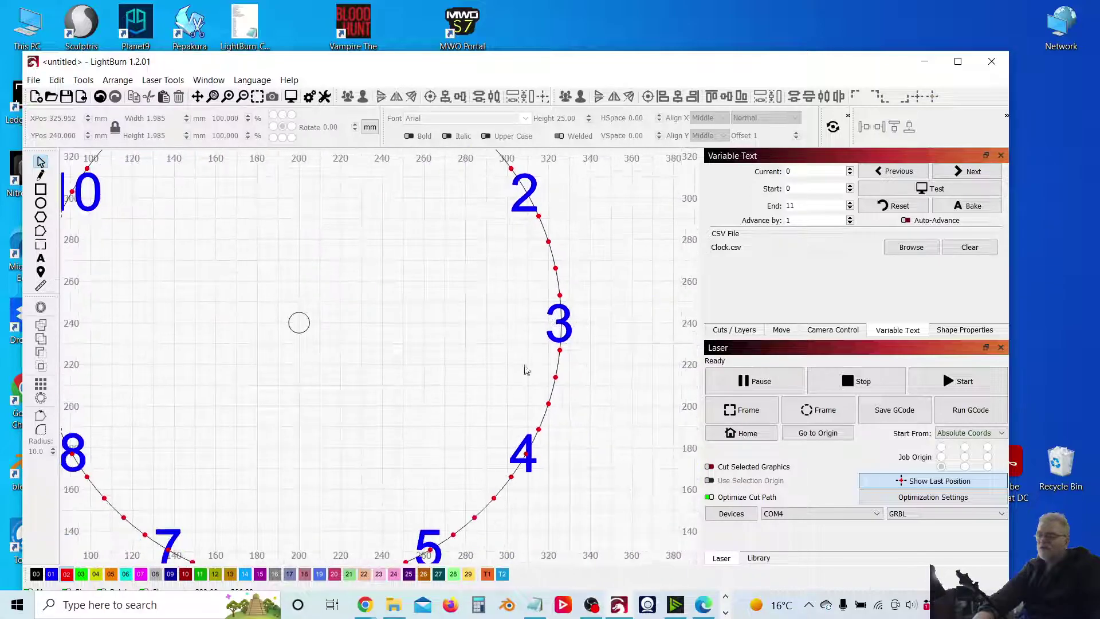
Select the minute dots under the 4, 5, 6 and 7 for removal
{"action": "left_click", "coordinate": [532, 459]}
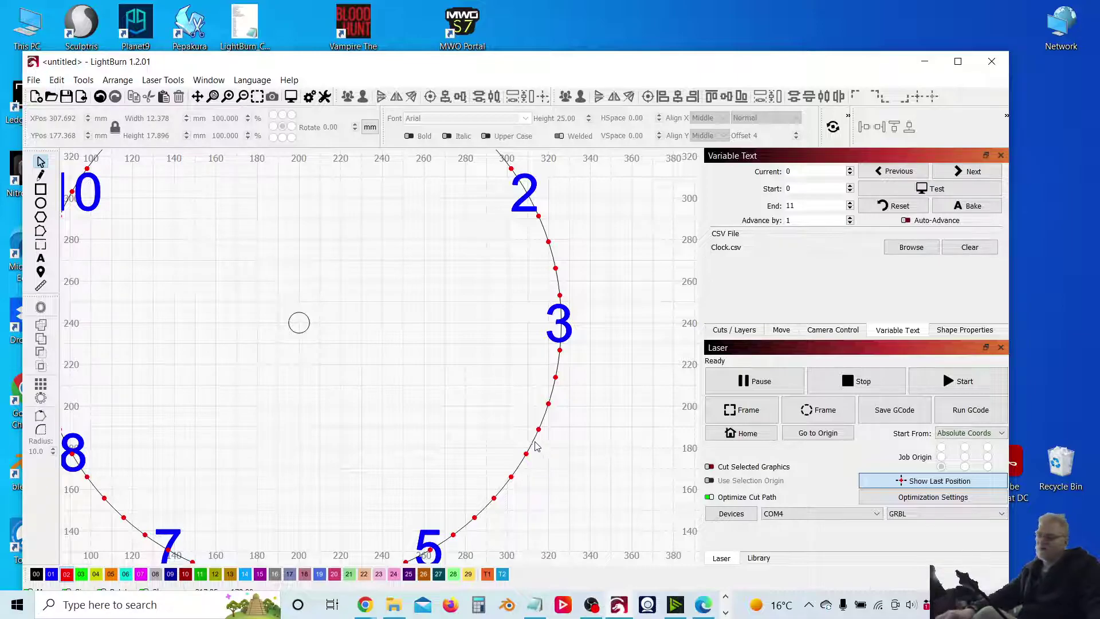
{"action": "left_click", "coordinate": [532, 448]}
{"action": "scroll", "coordinate": [540, 456], "scroll_direction": "up", "scroll_amount": 5}
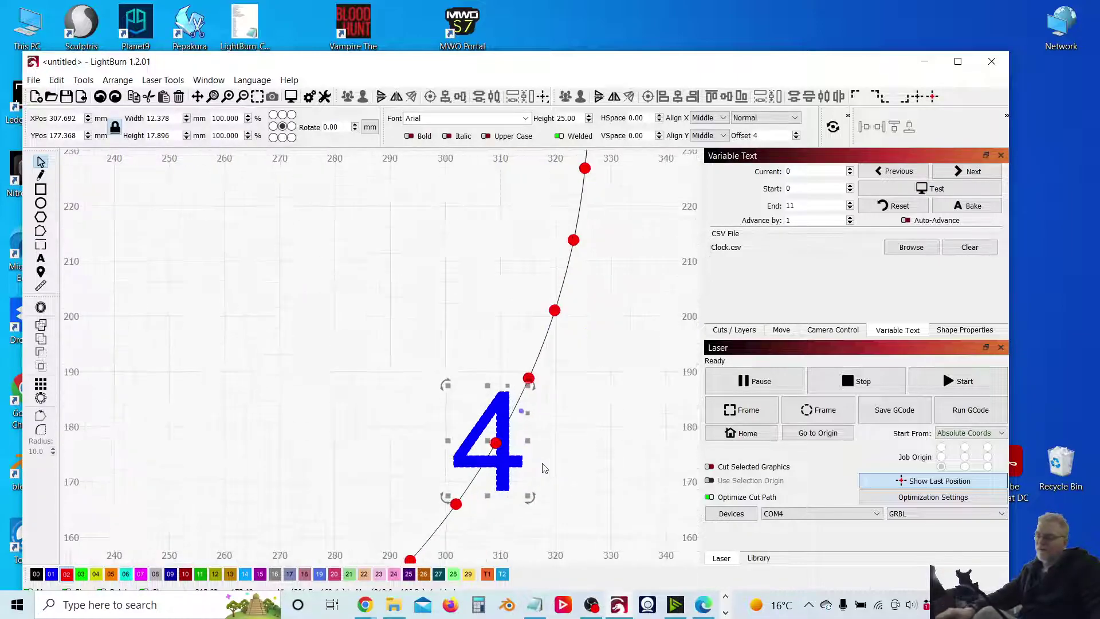
{"action": "left_click", "coordinate": [495, 443]}
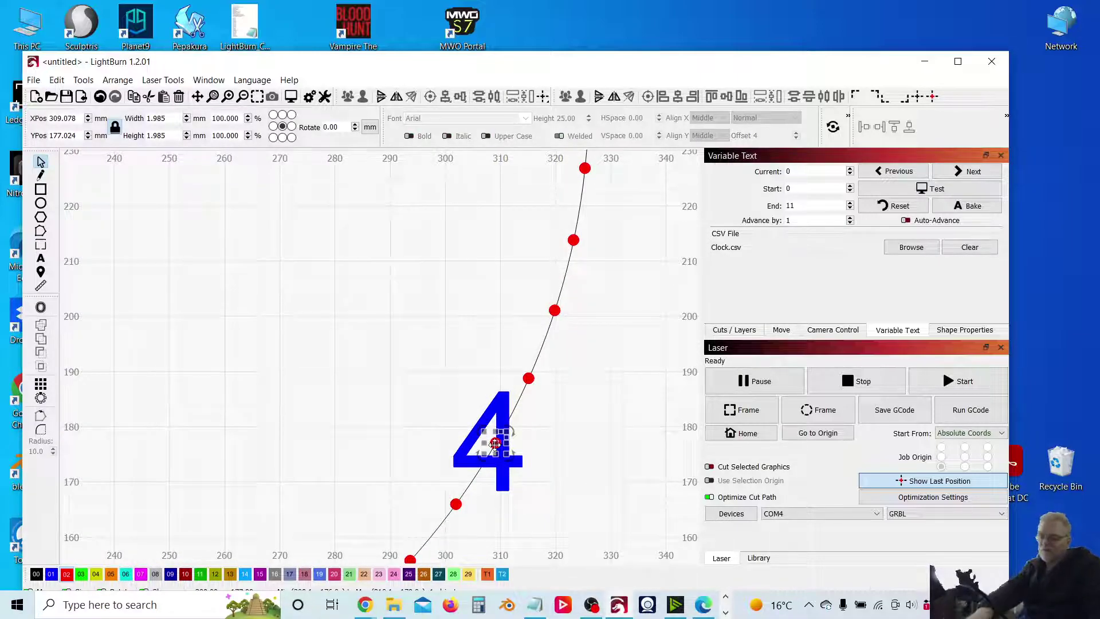
{"action": "scroll", "coordinate": [511, 338], "scroll_direction": "down", "scroll_amount": 5}
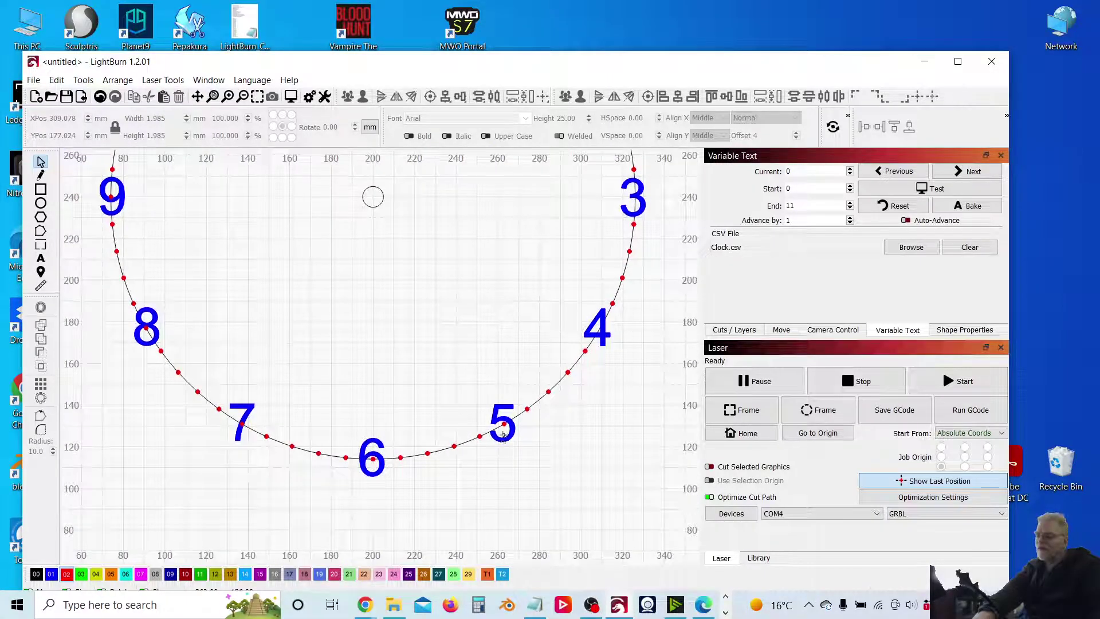
{"action": "left_click", "coordinate": [505, 426]}
{"action": "left_click", "coordinate": [373, 459]}
{"action": "left_click", "coordinate": [241, 425]}
Select the minute dots under the 8, 9, 10 and 11 for removal
{"action": "left_click_drag", "start_coordinate": [251, 356], "coordinate": [342, 443]}
{"action": "left_click", "coordinate": [317, 440]}
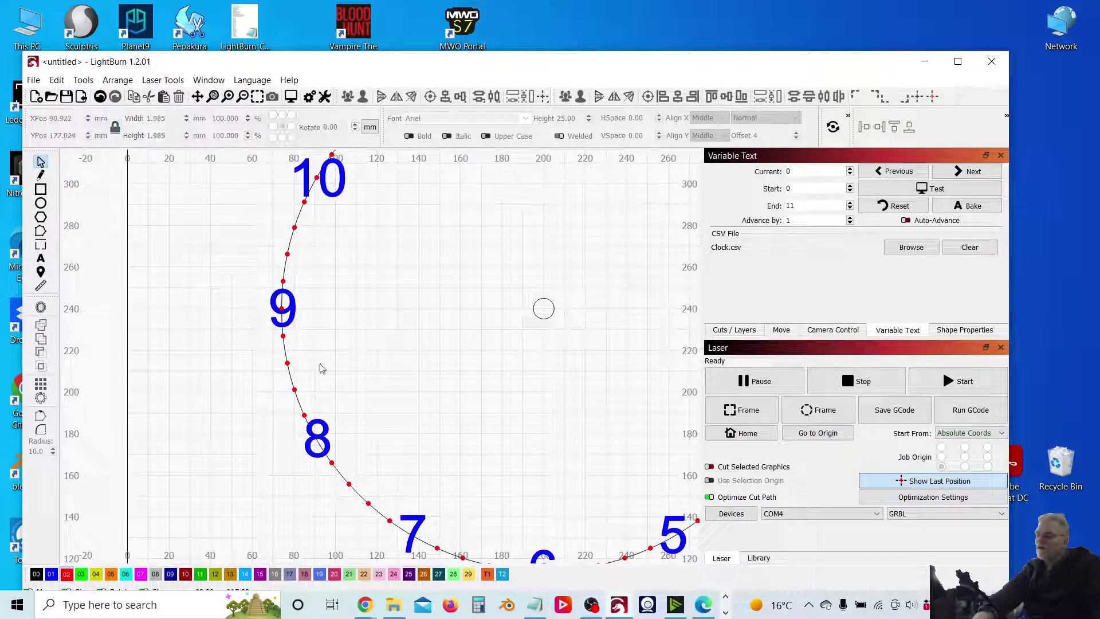
{"action": "left_click", "coordinate": [282, 308]}
{"action": "left_click_drag", "start_coordinate": [361, 282], "coordinate": [381, 395]}
{"action": "left_click", "coordinate": [336, 297]}
{"action": "left_click", "coordinate": [434, 197]}
Scale the outer circle up to about 306 mm across, centred at X 200, Y 240
{"action": "scroll", "coordinate": [570, 249], "scroll_direction": "down", "scroll_amount": 4}
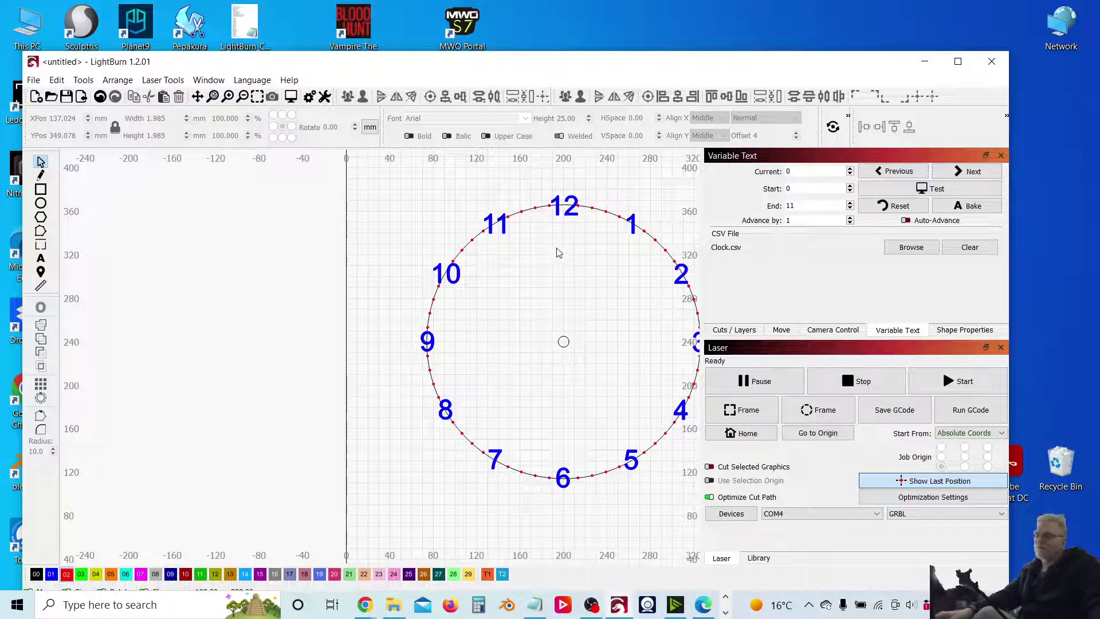
{"action": "left_click_drag", "start_coordinate": [559, 253], "coordinate": [450, 220]}
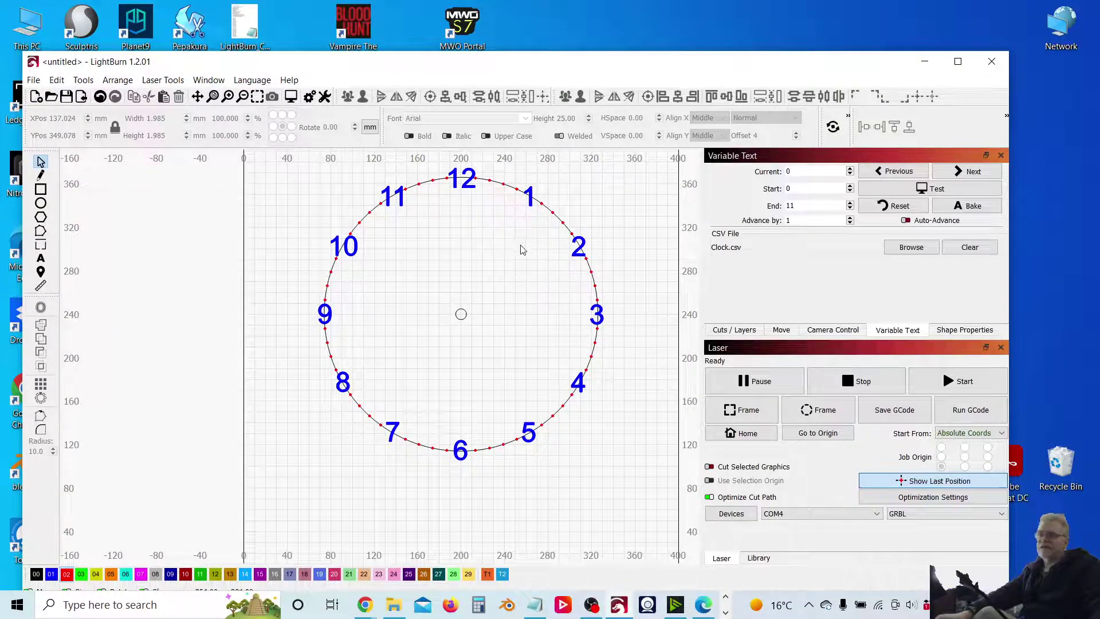
{"action": "scroll", "coordinate": [512, 239], "scroll_direction": "up", "scroll_amount": 1}
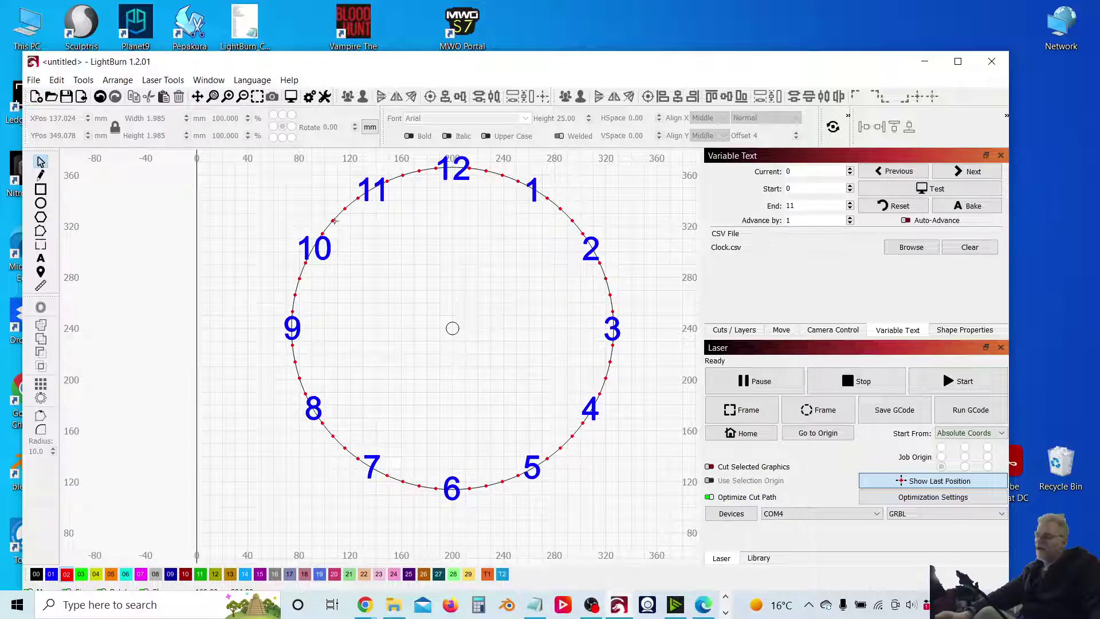
{"action": "left_click", "coordinate": [569, 216]}
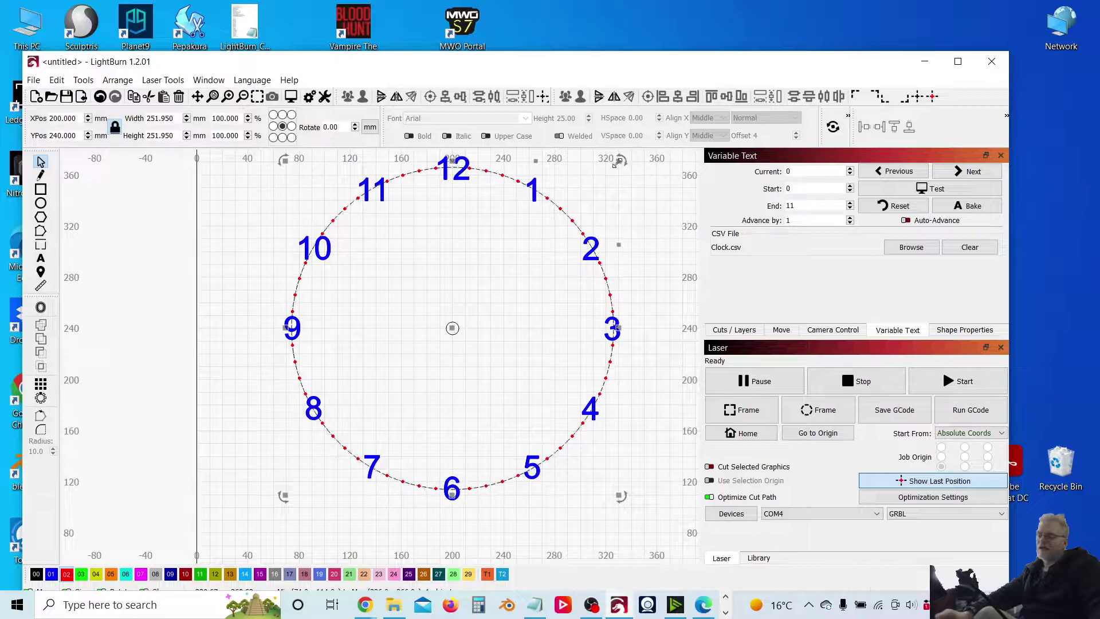
{"action": "mouse_move", "coordinate": [618, 163]}
{"action": "left_mouse_down"}
{"action": "mouse_move", "coordinate": [655, 146]}
{"action": "mouse_move", "coordinate": [636, 164]}
{"action": "left_mouse_up"}
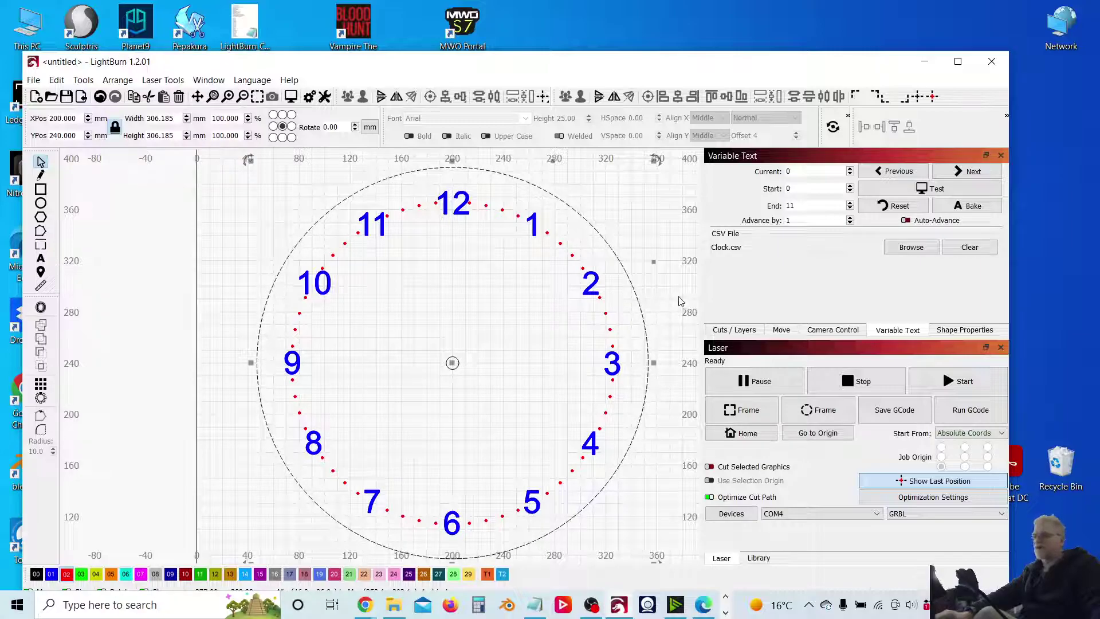
{"action": "scroll", "coordinate": [629, 280], "scroll_direction": "down", "scroll_amount": 3}
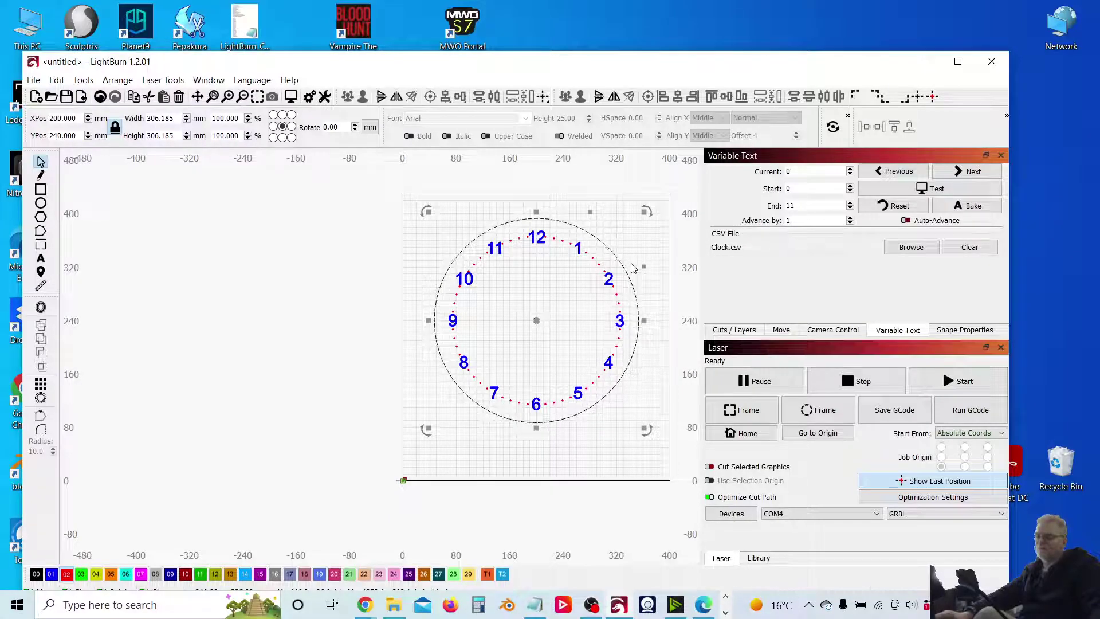
{"action": "scroll", "coordinate": [627, 274], "scroll_direction": "up", "scroll_amount": 3}
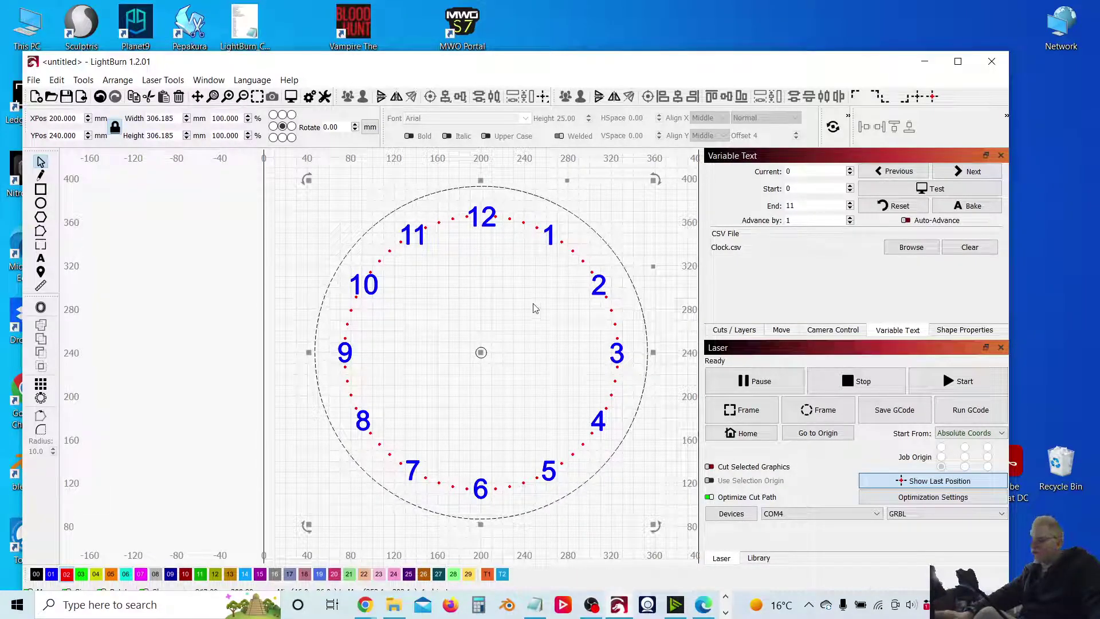
{"action": "left_click_drag", "start_coordinate": [603, 285], "coordinate": [518, 264]}
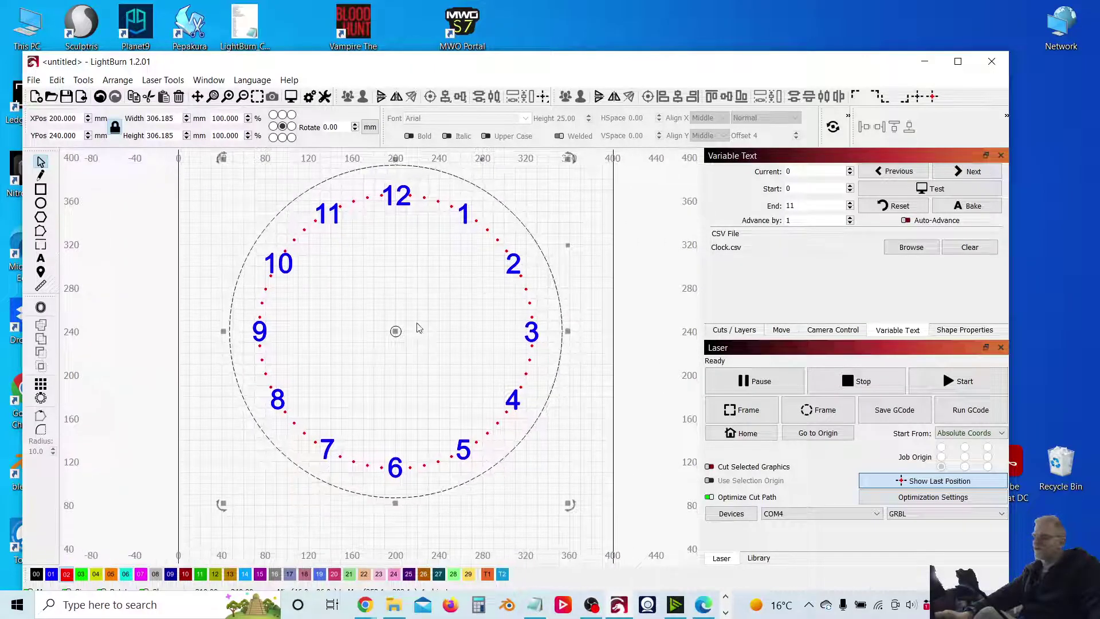
Draw a small square beside the clock on the green layer, set to Fill mode
{"action": "left_click", "coordinate": [41, 189]}
{"action": "left_click_drag", "start_coordinate": [564, 232], "coordinate": [404, 227]}
{"action": "left_click_drag", "start_coordinate": [480, 213], "coordinate": [543, 275]}
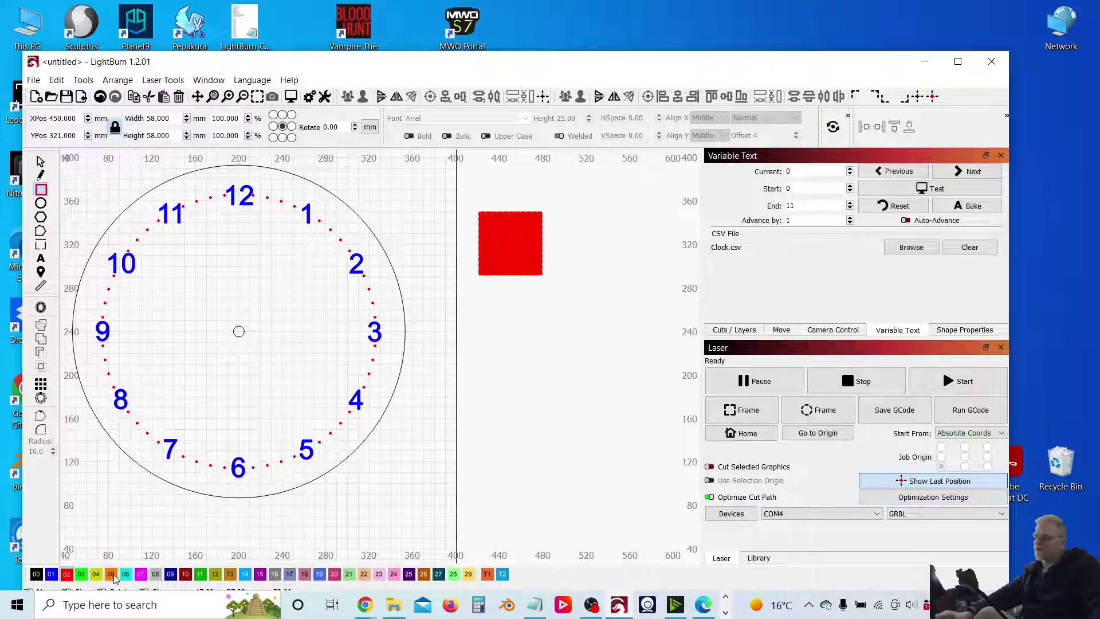
{"action": "left_click", "coordinate": [81, 574]}
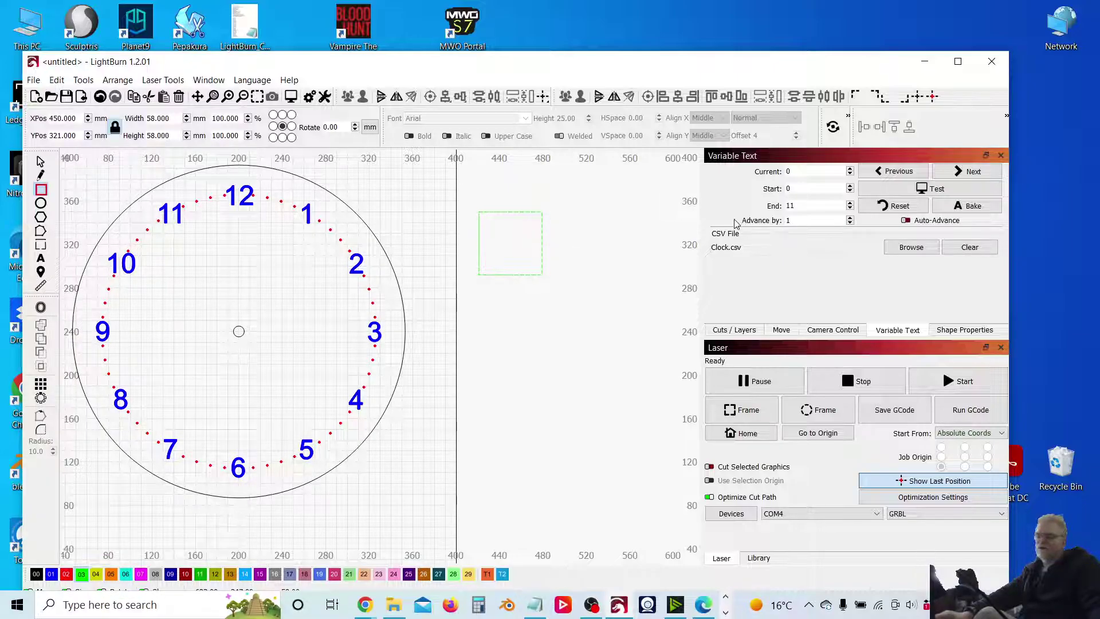
{"action": "left_click", "coordinate": [745, 333]}
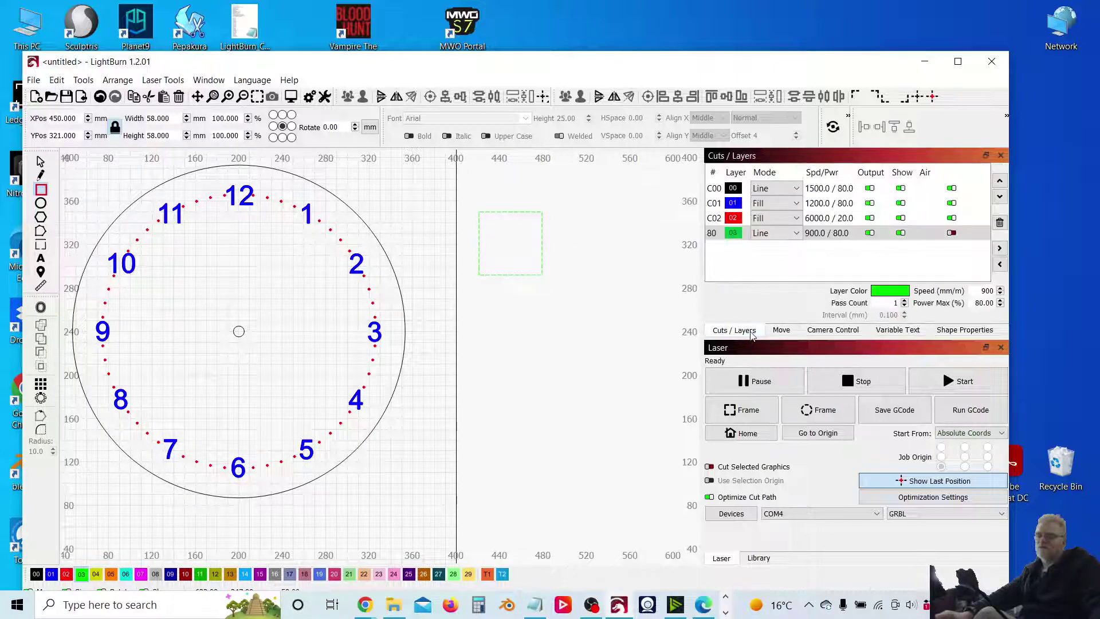
{"action": "left_click", "coordinate": [770, 234]}
{"action": "left_click", "coordinate": [762, 256]}
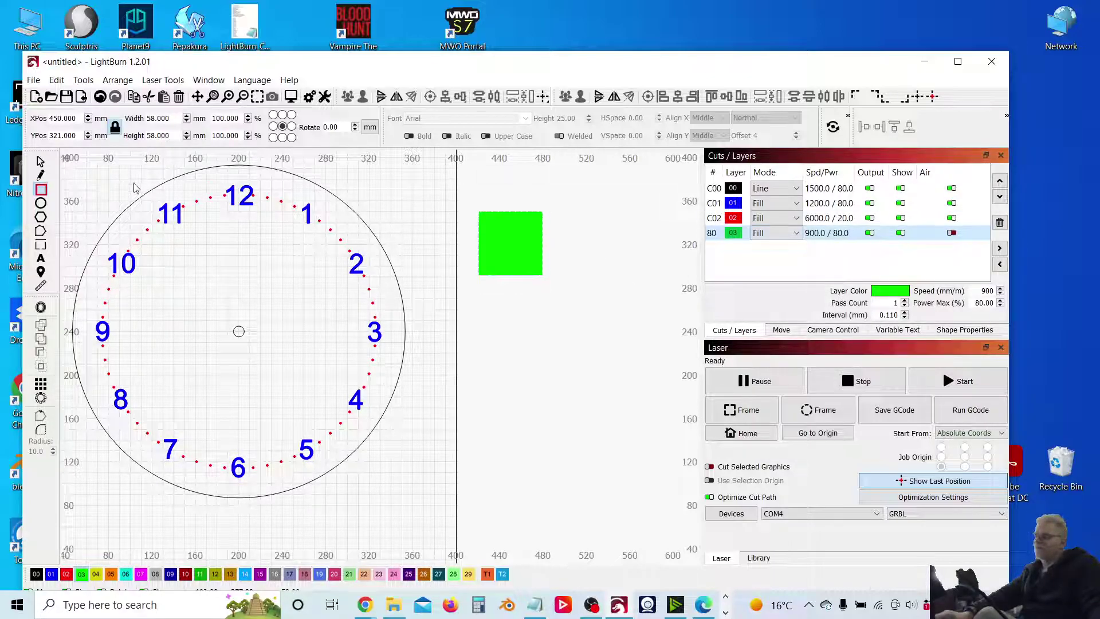
Rotate the green square 45° into a diamond and narrow it to 19.8 mm wide
{"action": "left_click", "coordinate": [41, 162]}
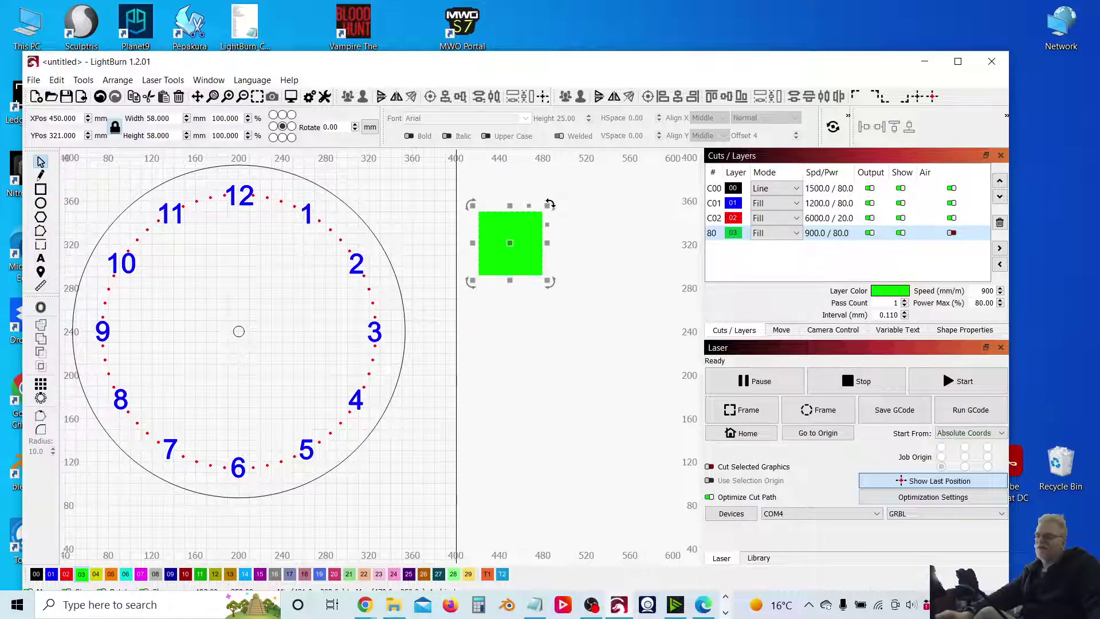
{"action": "left_click_drag", "start_coordinate": [550, 204], "coordinate": [522, 217]}
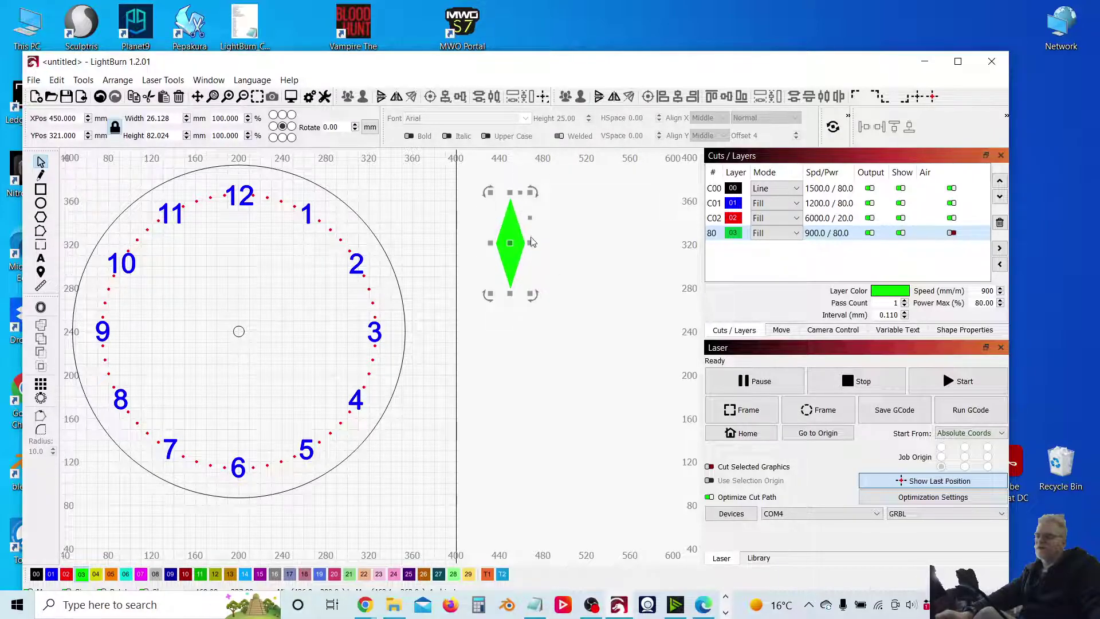
{"action": "left_click_drag", "start_coordinate": [528, 241], "coordinate": [525, 242]}
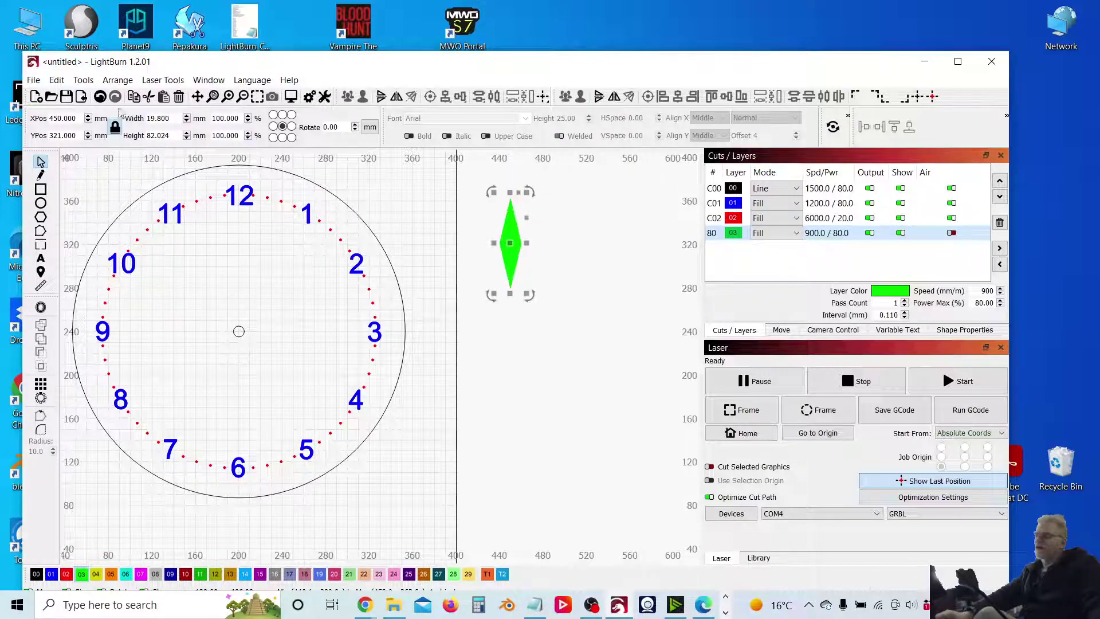
Convert the diamond to a path and set layer 80 to Line mode
{"action": "left_click", "coordinate": [57, 80]}
{"action": "mouse_move", "coordinate": [83, 80]}
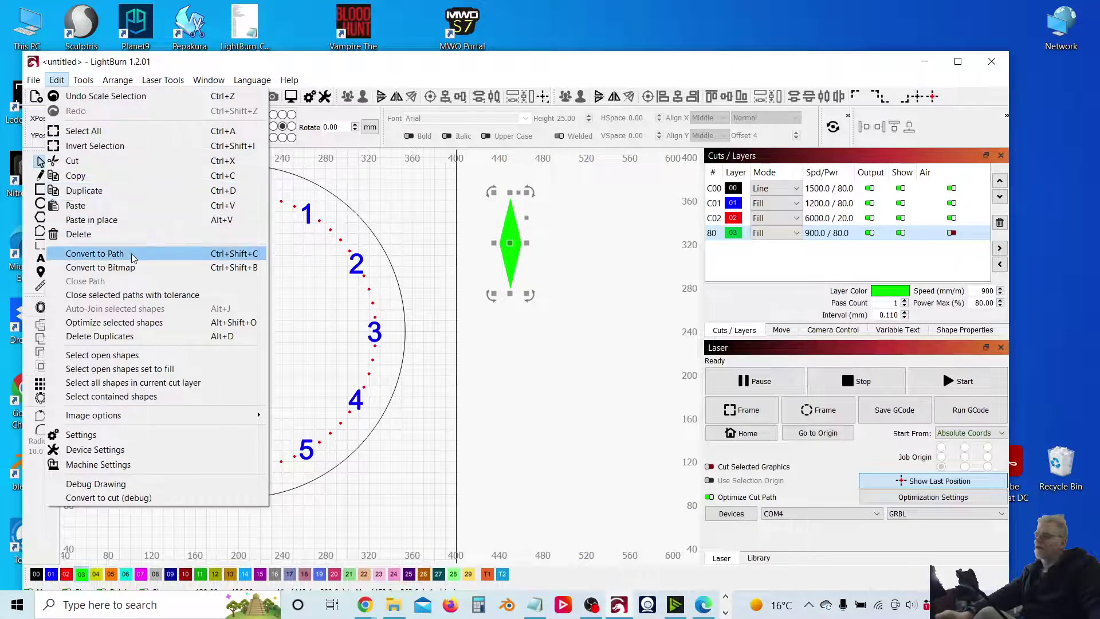
{"action": "left_click", "coordinate": [103, 248]}
{"action": "scroll", "coordinate": [554, 223], "scroll_direction": "up", "scroll_amount": 2}
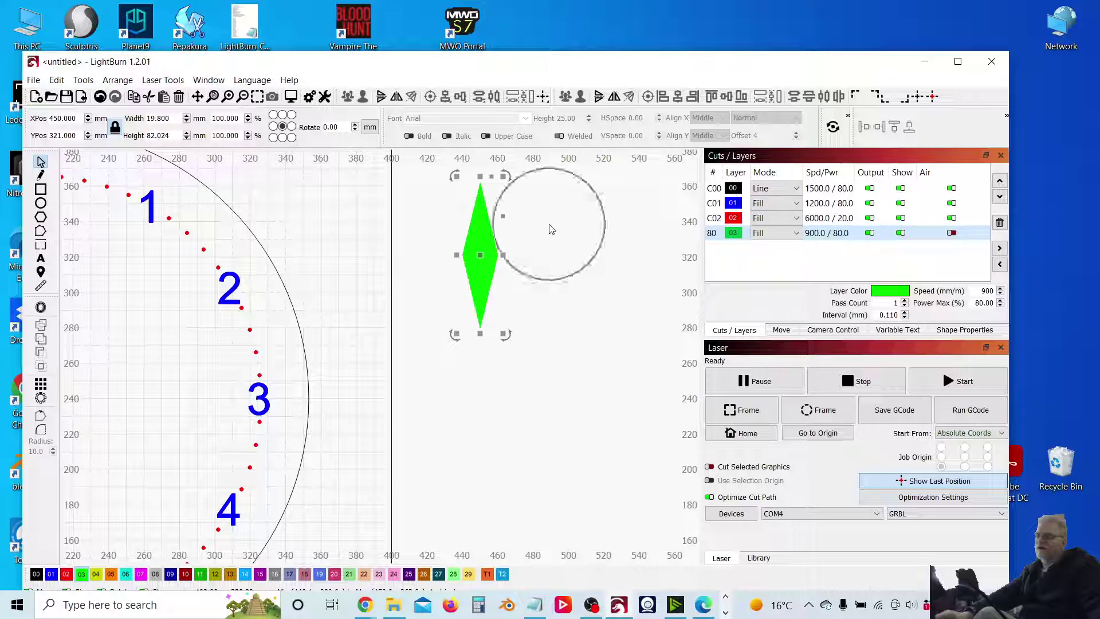
{"action": "left_click", "coordinate": [775, 232]}
{"action": "left_click", "coordinate": [787, 247]}
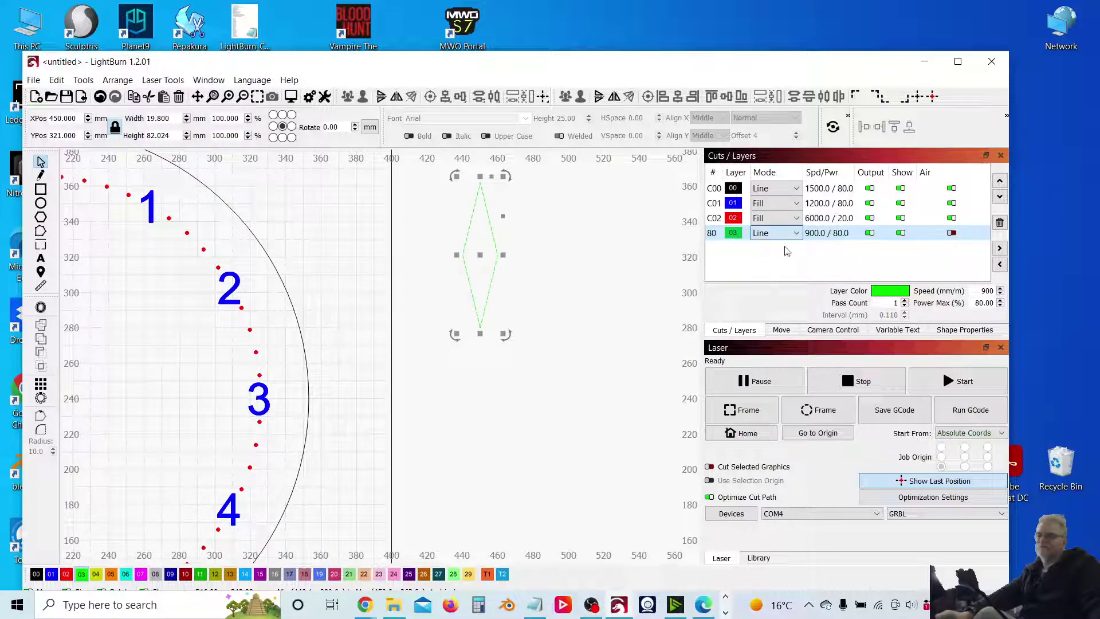
Edit the diamond's nodes, pulling the top nodes down into a slender spearhead
{"action": "left_click", "coordinate": [40, 231]}
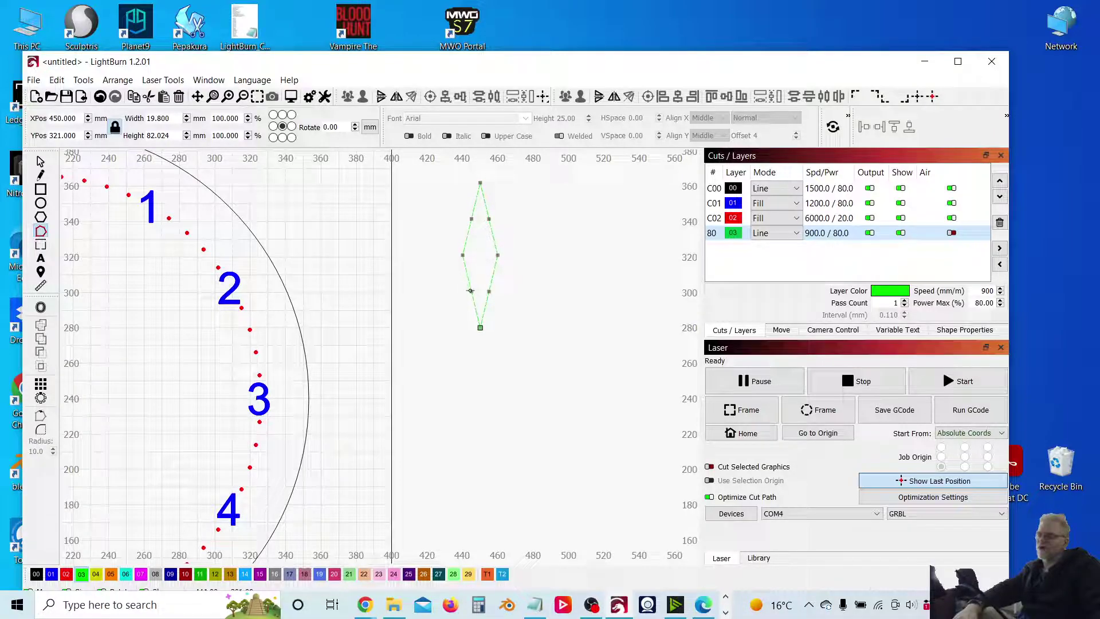
{"action": "scroll", "coordinate": [474, 250], "scroll_direction": "up", "scroll_amount": 3}
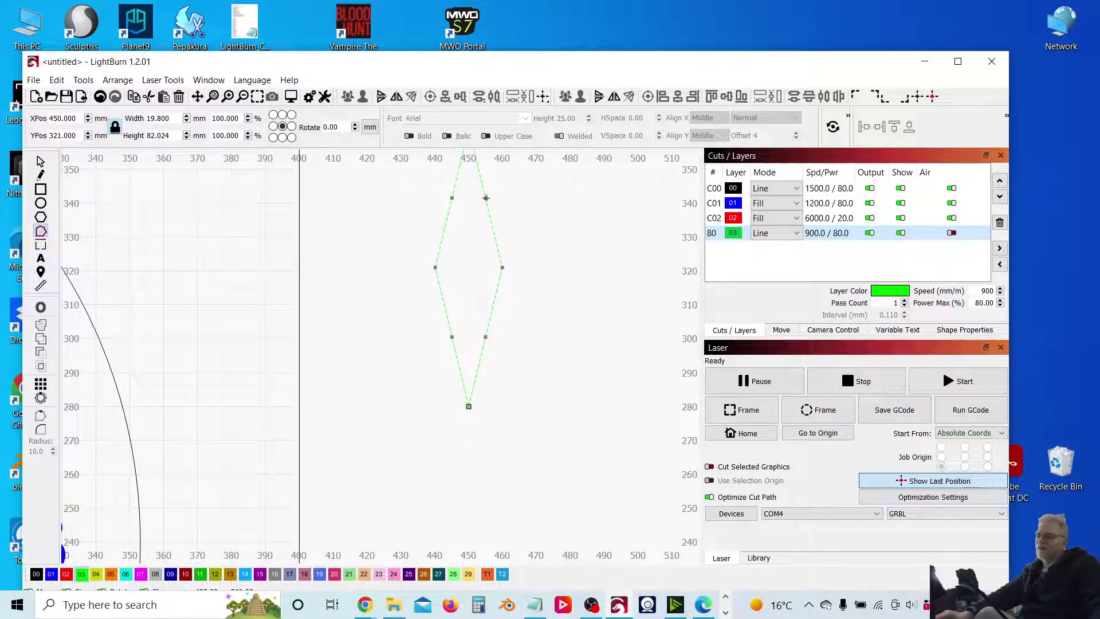
{"action": "left_click_drag", "start_coordinate": [439, 195], "coordinate": [516, 223]}
{"action": "left_click", "coordinate": [41, 162]}
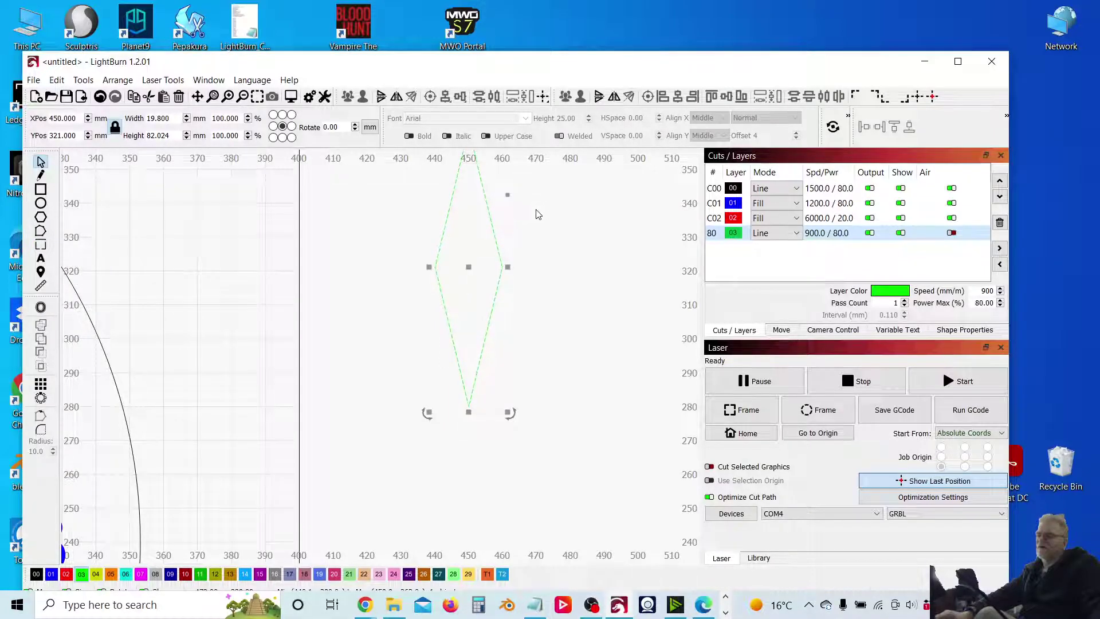
{"action": "left_click", "coordinate": [41, 231]}
{"action": "left_click_drag", "start_coordinate": [434, 182], "coordinate": [530, 226]}
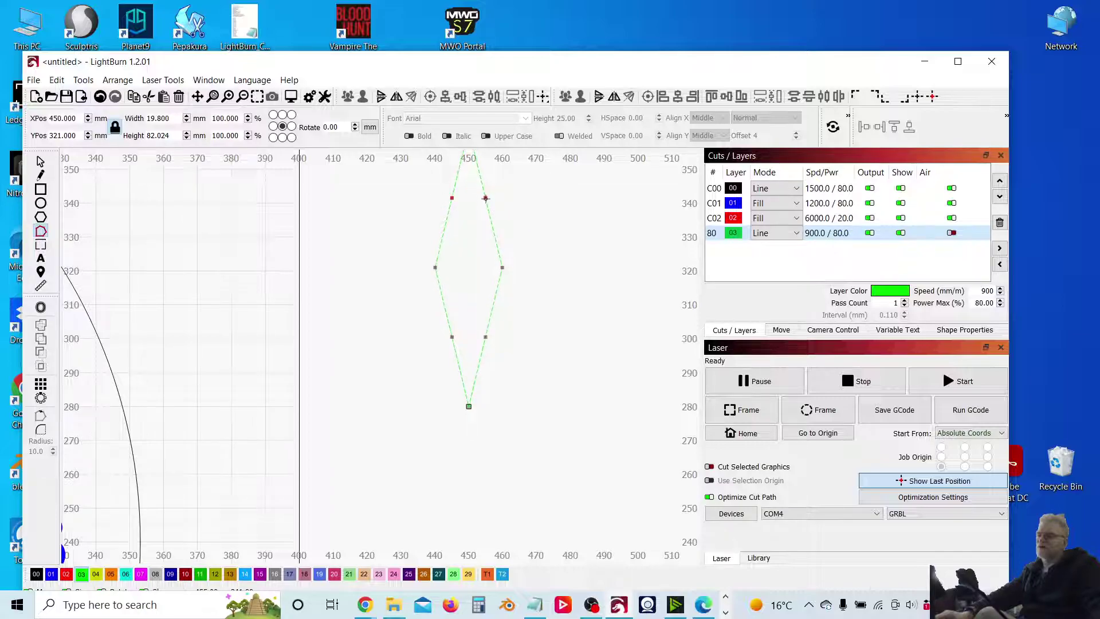
{"action": "left_click_drag", "start_coordinate": [485, 199], "coordinate": [485, 247]}
{"action": "left_click_drag", "start_coordinate": [430, 320], "coordinate": [487, 288]}
{"action": "scroll", "coordinate": [511, 225], "scroll_direction": "down", "scroll_amount": 3}
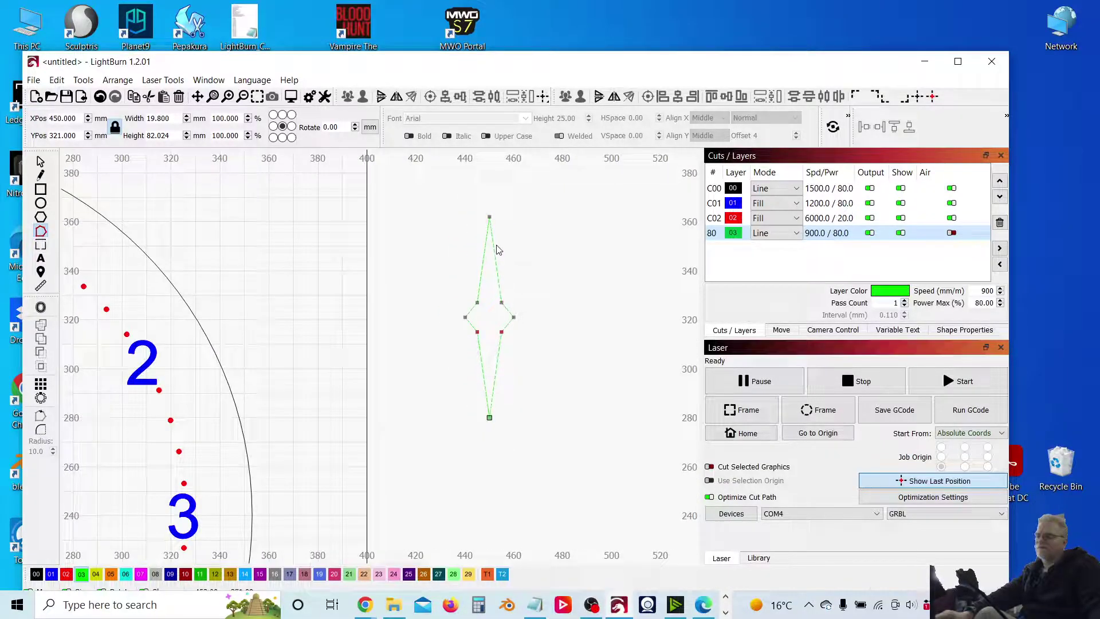
Set layer 80 back to Fill so the star is filled green
{"action": "left_click", "coordinate": [779, 234]}
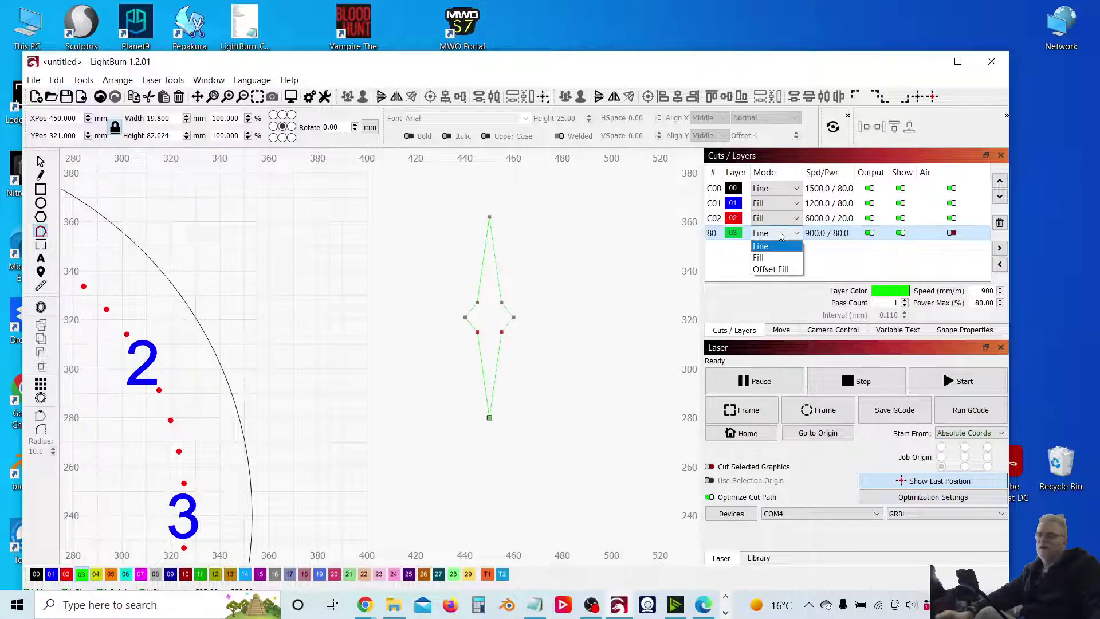
{"action": "left_click", "coordinate": [787, 258]}
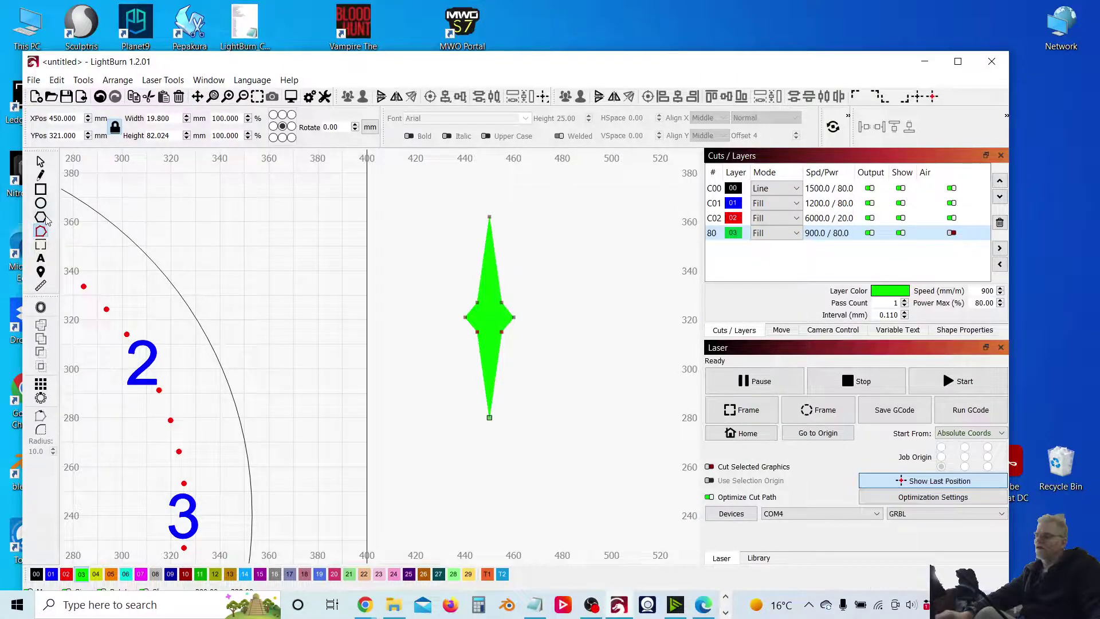
{"action": "left_click", "coordinate": [40, 308]}
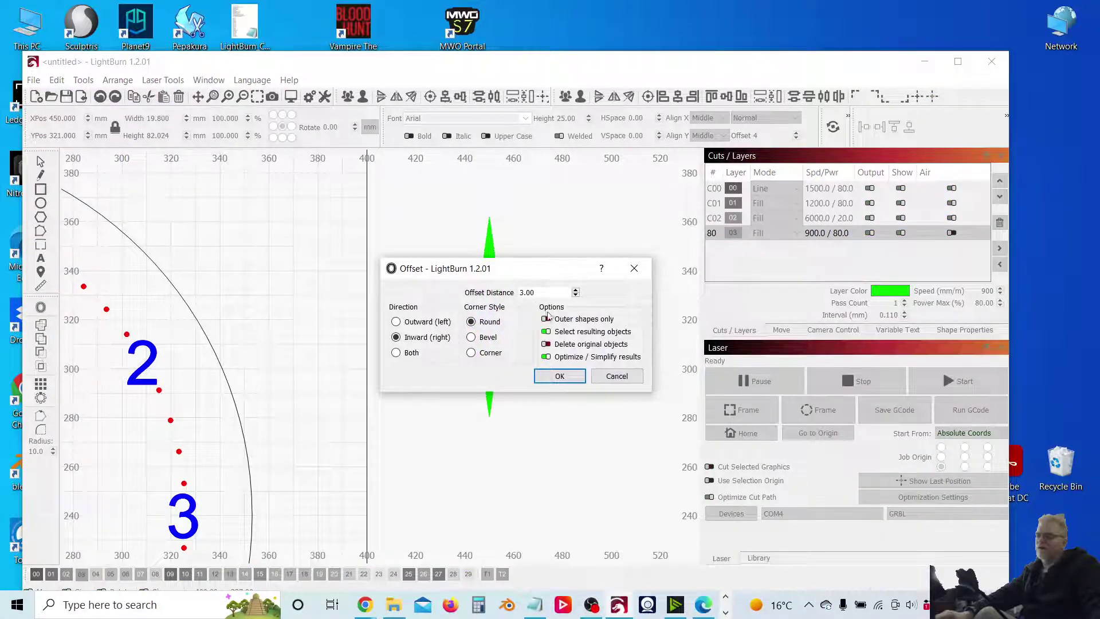
Add a 3 mm inward offset inside the star and widen the inner shape
{"action": "left_click", "coordinate": [560, 376]}
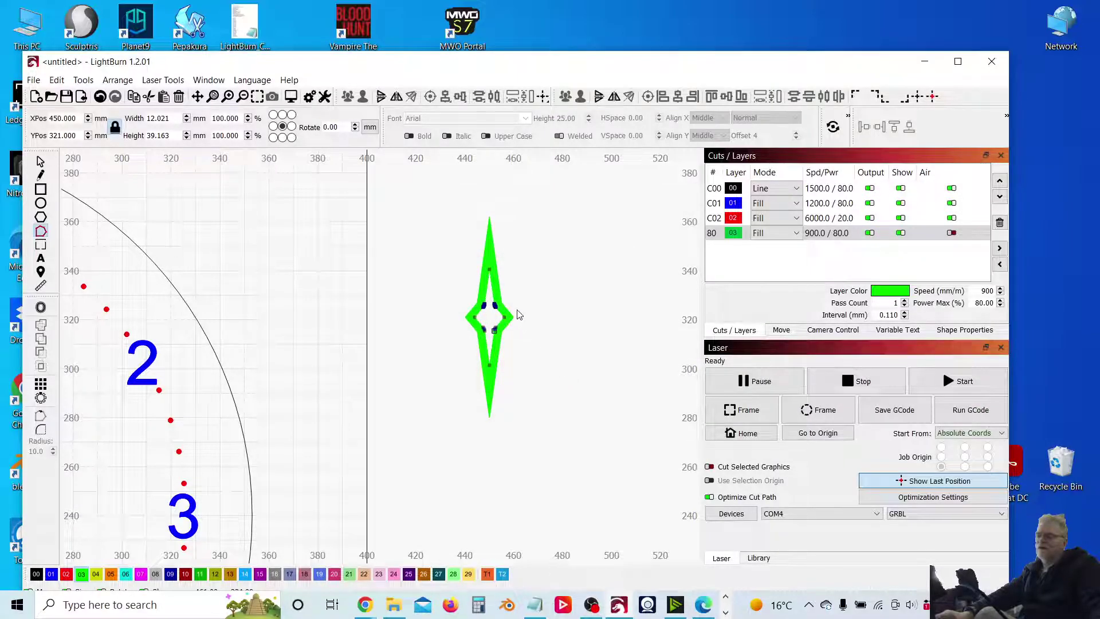
{"action": "scroll", "coordinate": [517, 310], "scroll_direction": "up", "scroll_amount": 5}
{"action": "left_click", "coordinate": [41, 161]}
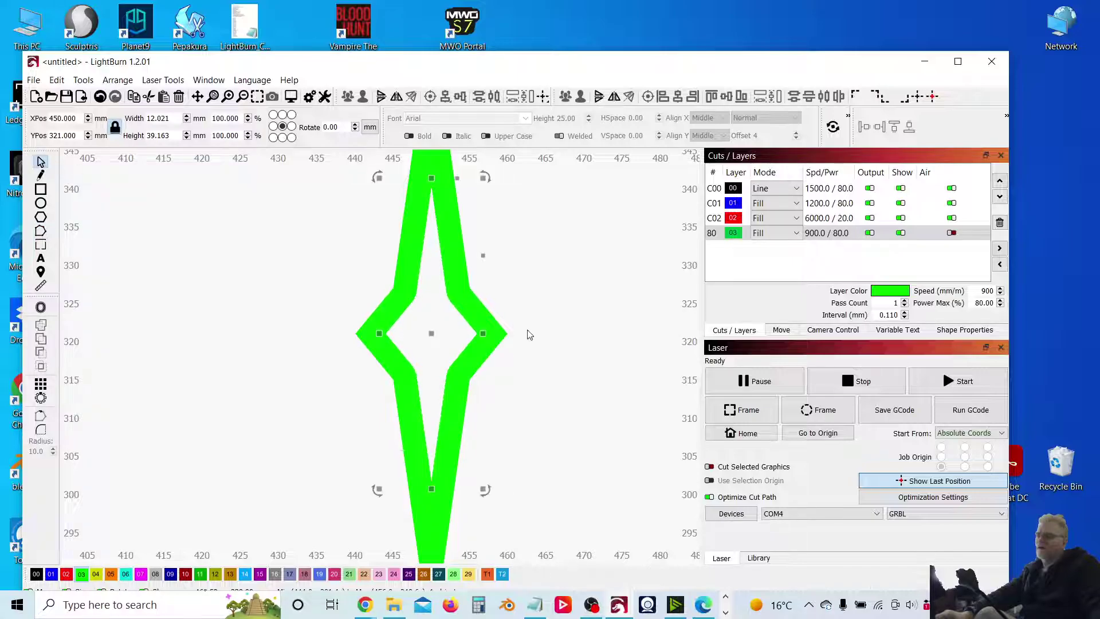
{"action": "left_click_drag", "start_coordinate": [486, 333], "coordinate": [514, 338]}
{"action": "scroll", "coordinate": [522, 337], "scroll_direction": "down", "scroll_amount": 5}
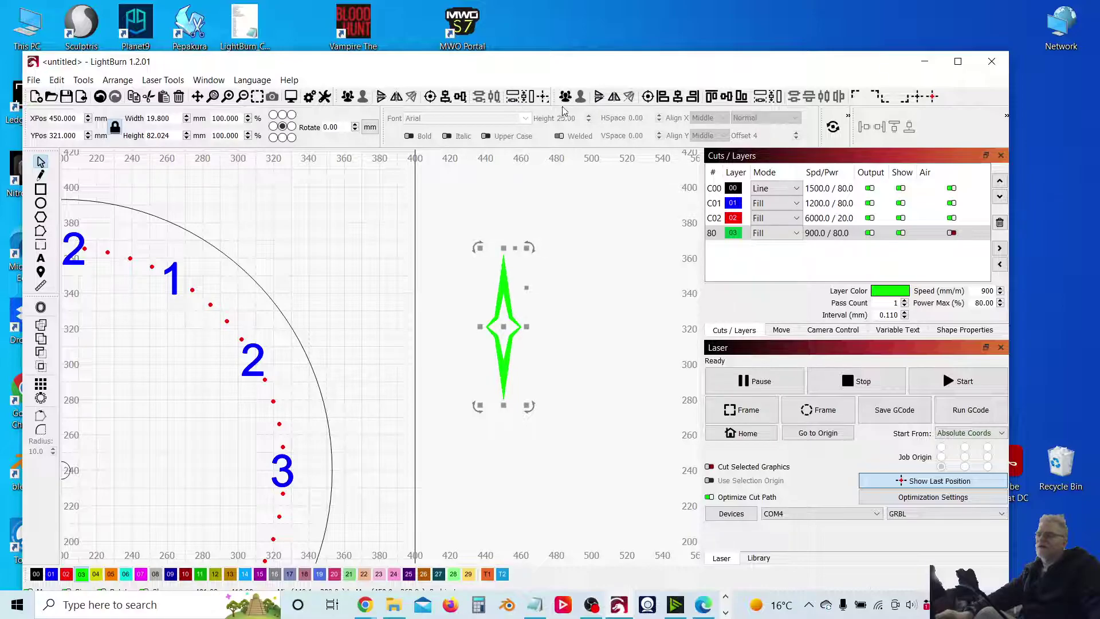
Align the star hand at X 200 above the centre circle, pointing toward 12
{"action": "left_click_drag", "start_coordinate": [408, 325], "coordinate": [347, 274]}
{"action": "scroll", "coordinate": [503, 275], "scroll_direction": "down", "scroll_amount": 3}
{"action": "scroll", "coordinate": [362, 319], "scroll_direction": "up", "scroll_amount": 6}
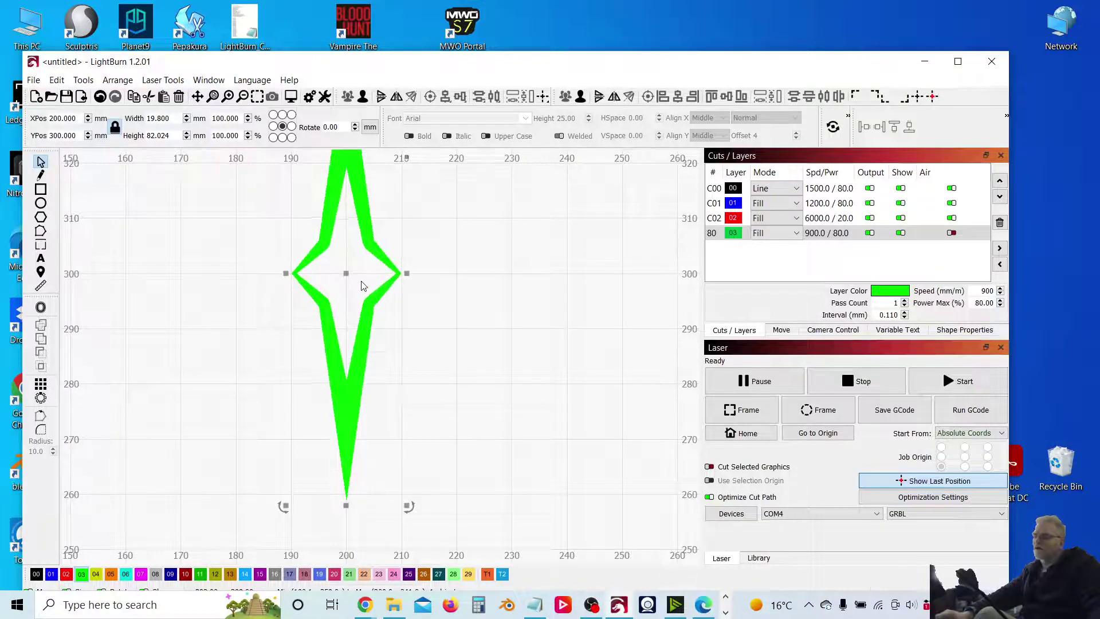
{"action": "scroll", "coordinate": [366, 293], "scroll_direction": "down", "scroll_amount": 5}
{"action": "left_click", "coordinate": [373, 372], "text": "shift"}
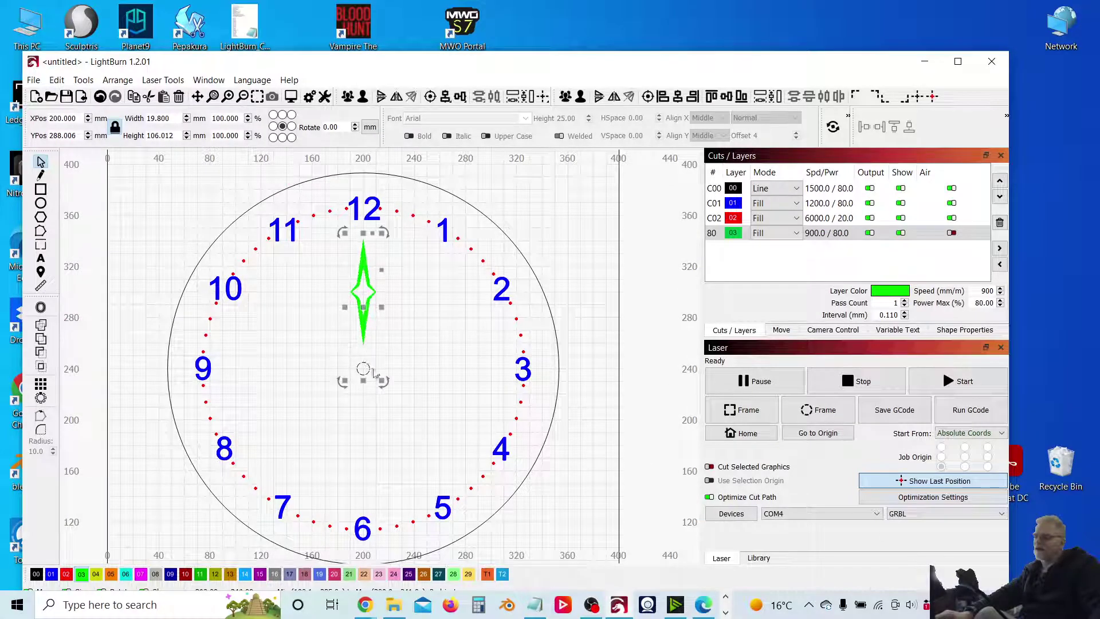
{"action": "left_click", "coordinate": [678, 97]}
Circular-array the star hand into 12 rotated copies around the centre circle
{"action": "left_click", "coordinate": [431, 314]}
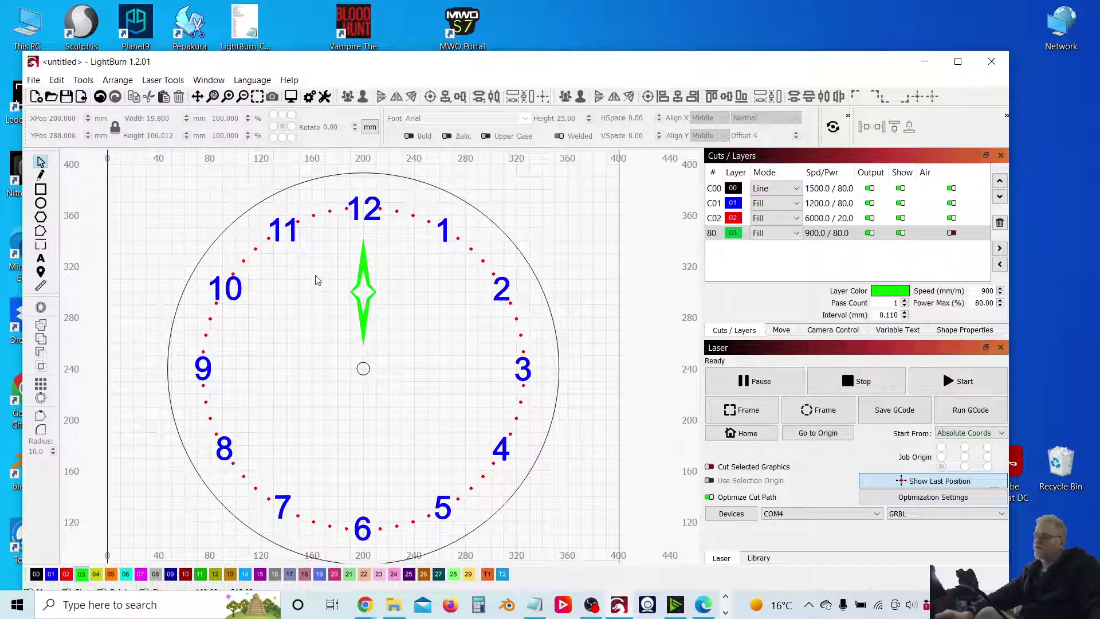
{"action": "left_click", "coordinate": [372, 281]}
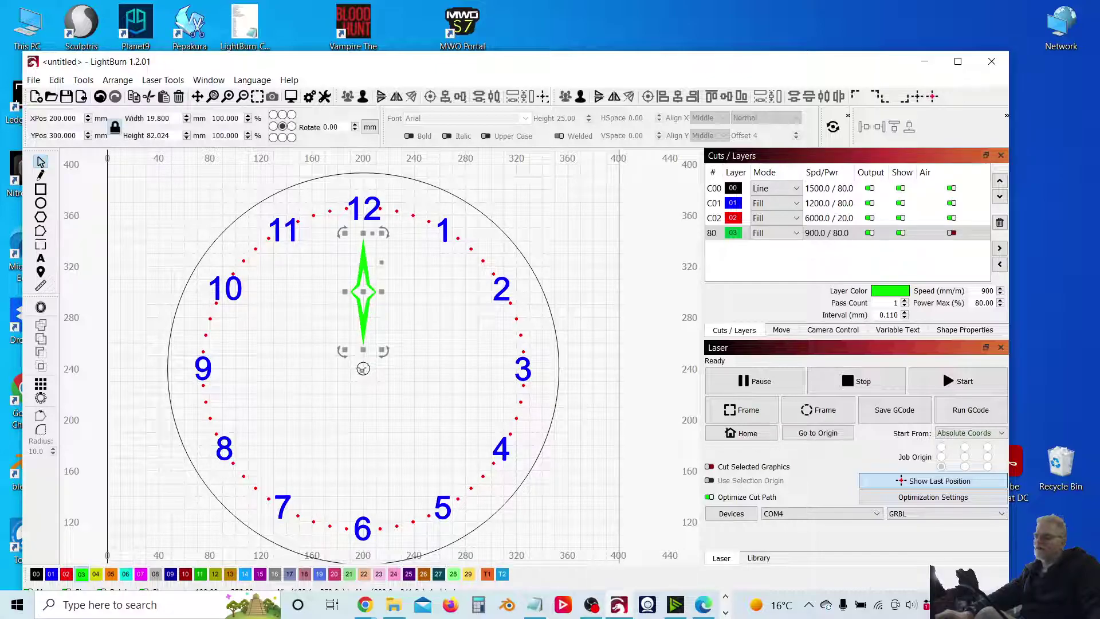
{"action": "left_click", "coordinate": [364, 369], "text": "shift"}
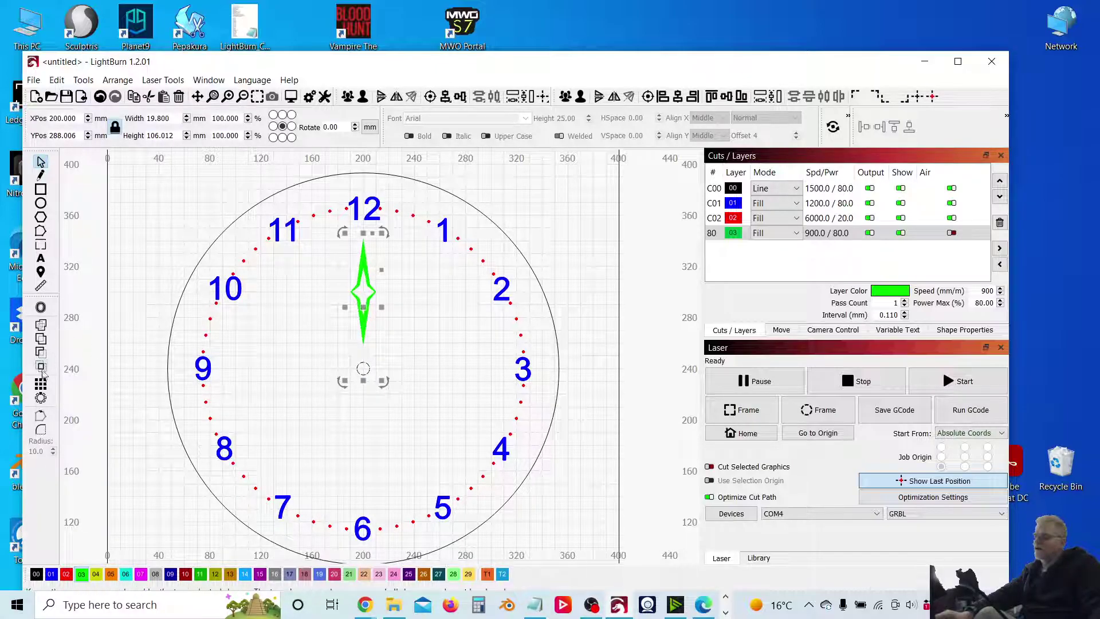
{"action": "left_click", "coordinate": [40, 398]}
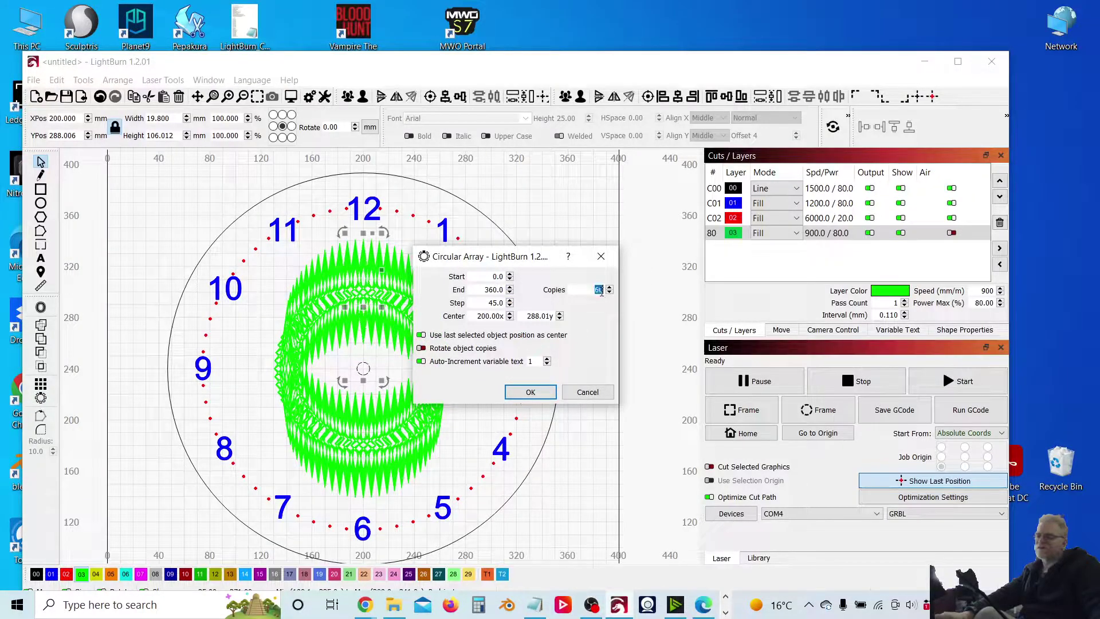
{"action": "type", "text": "12"}
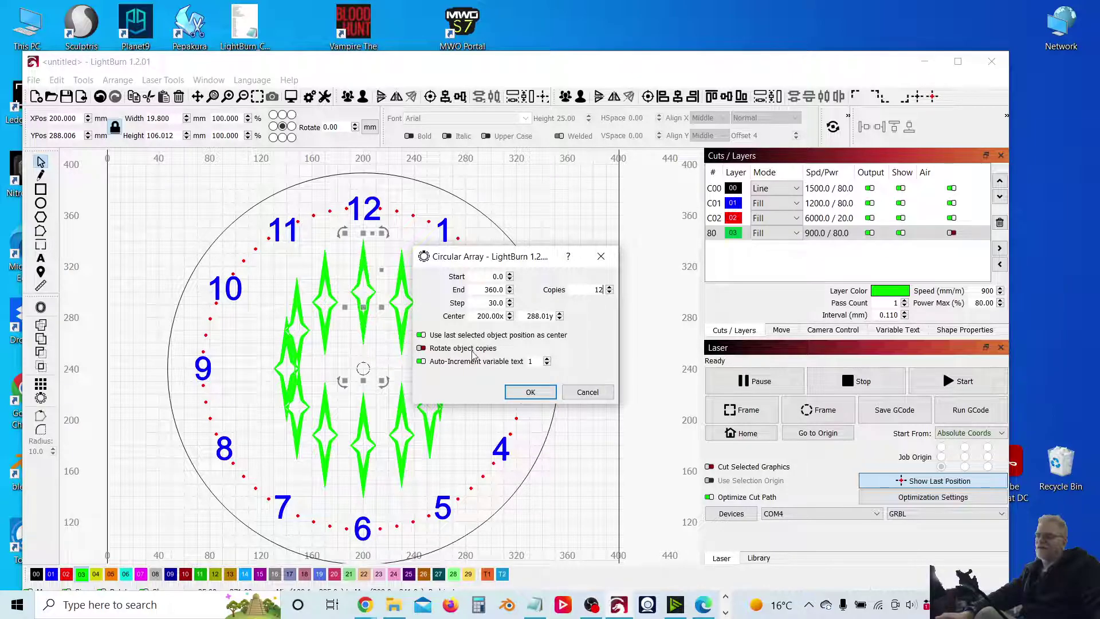
{"action": "left_click", "coordinate": [422, 348]}
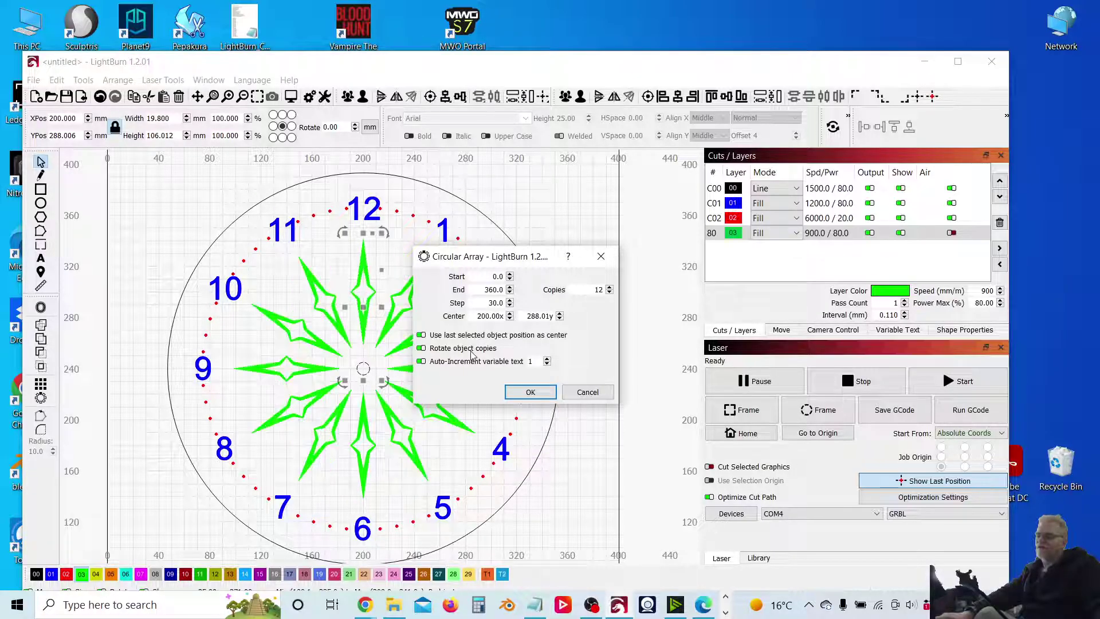
{"action": "left_click", "coordinate": [530, 392]}
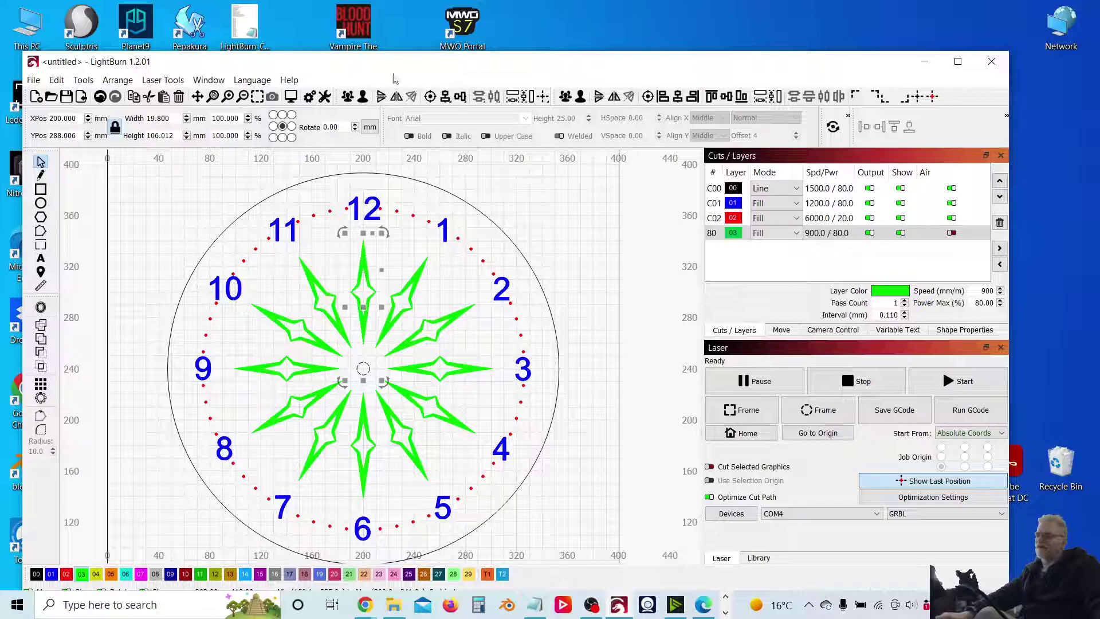
{"action": "left_click", "coordinate": [292, 97]}
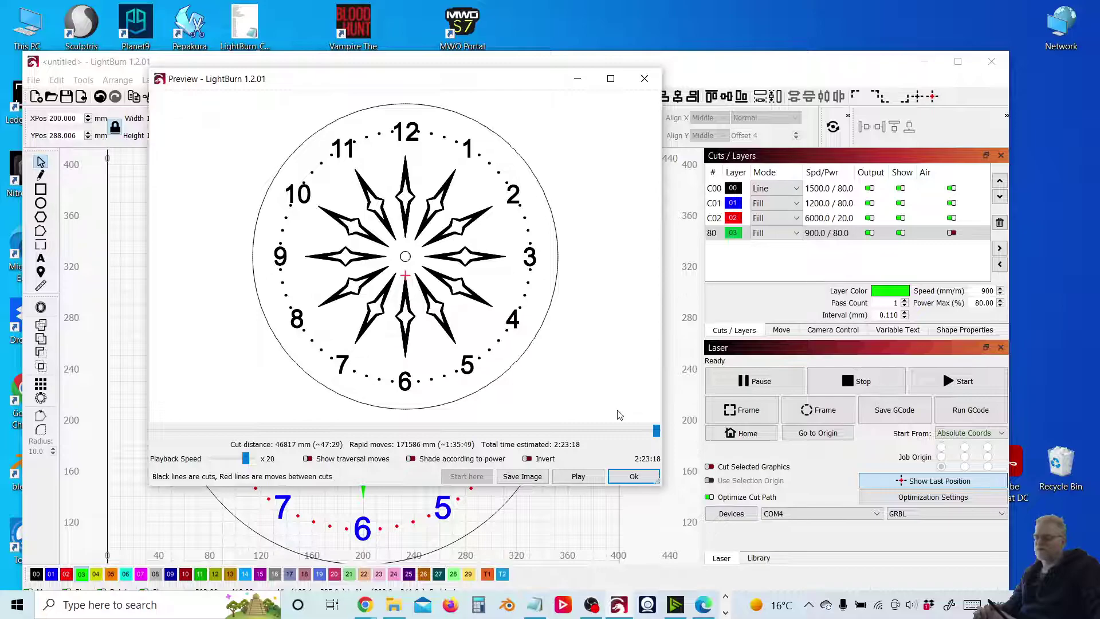
Move the whole clock design left off the bed to X -191
{"action": "left_click", "coordinate": [620, 476]}
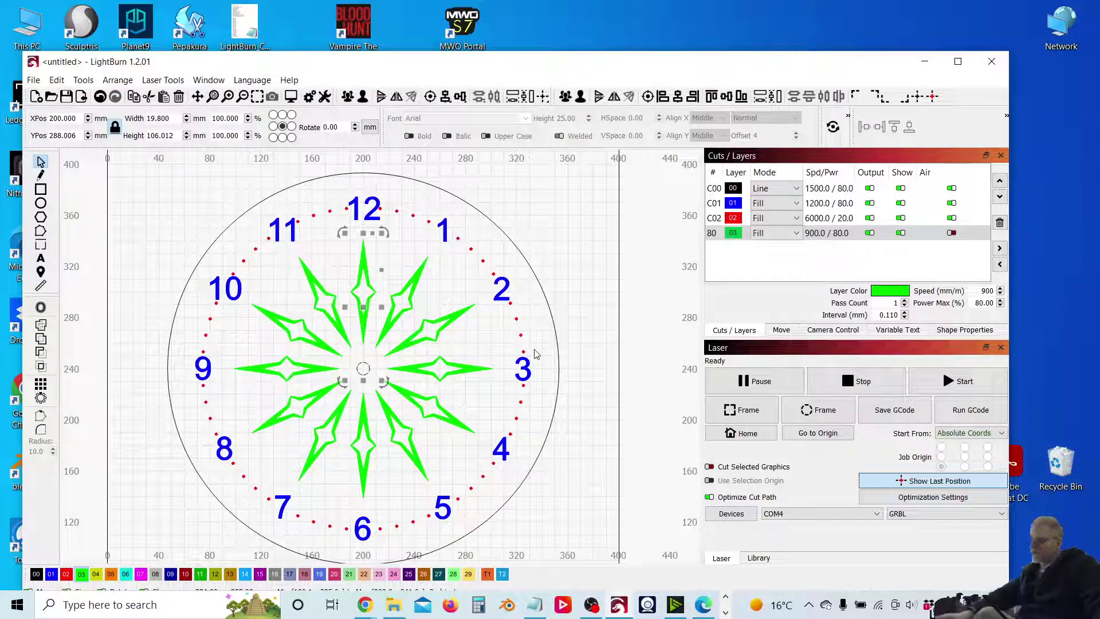
{"action": "scroll", "coordinate": [545, 322], "scroll_direction": "down", "scroll_amount": 2}
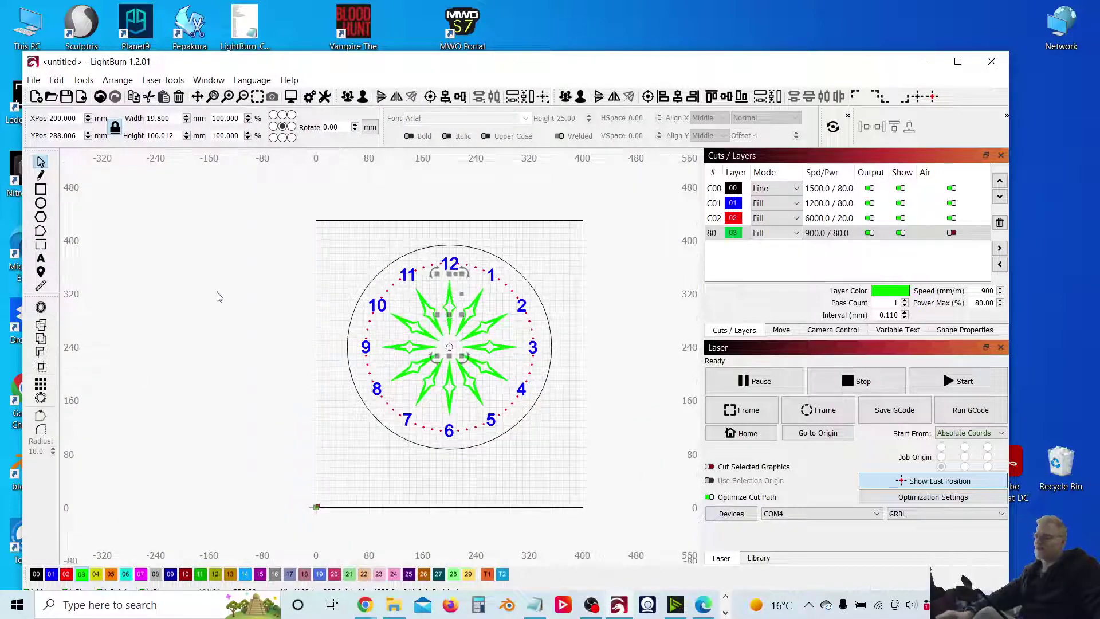
{"action": "left_click_drag", "start_coordinate": [335, 211], "coordinate": [590, 477]}
{"action": "left_click_drag", "start_coordinate": [436, 352], "coordinate": [176, 355]}
Draw a small 11 mm centre circle in the empty work area on black layer 00
{"action": "left_click", "coordinate": [74, 321]}
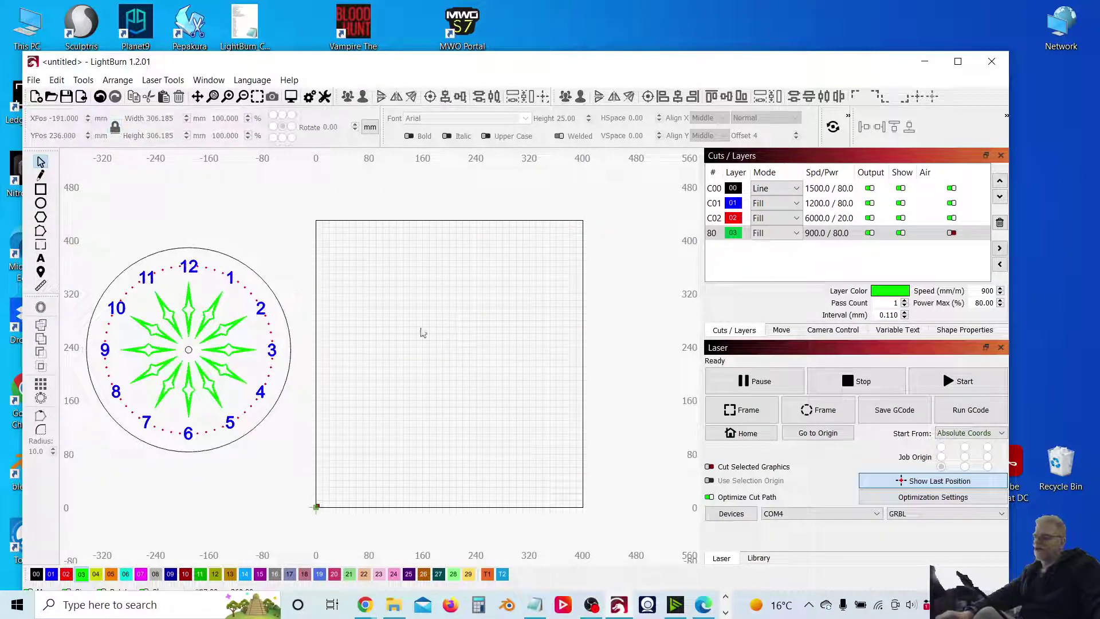
{"action": "left_click", "coordinate": [41, 204]}
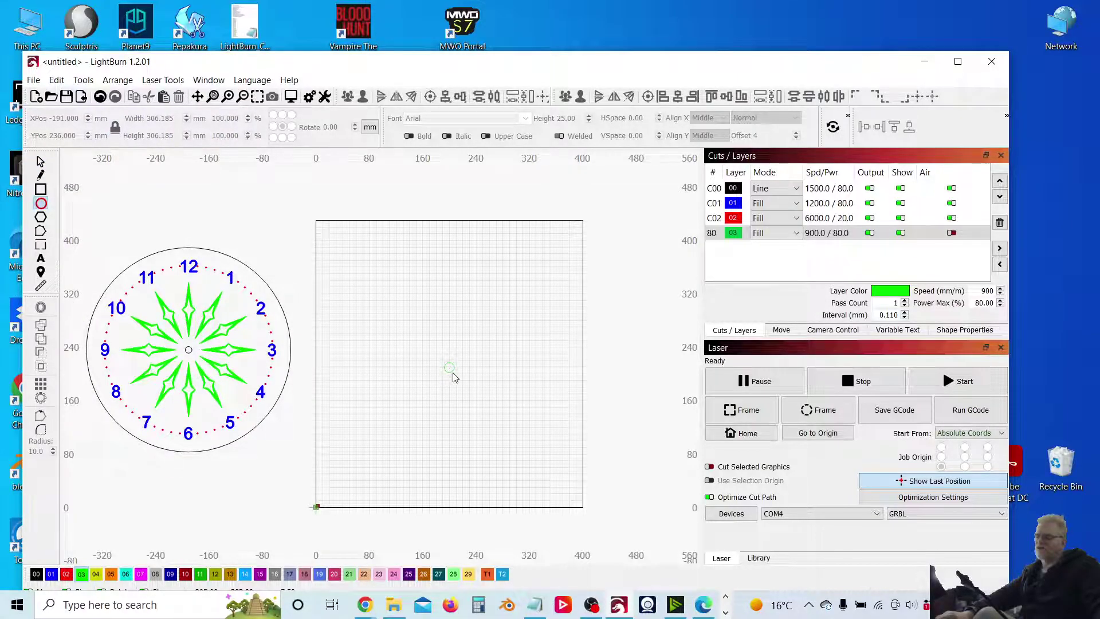
{"action": "left_click_drag", "start_coordinate": [445, 362], "coordinate": [451, 369]}
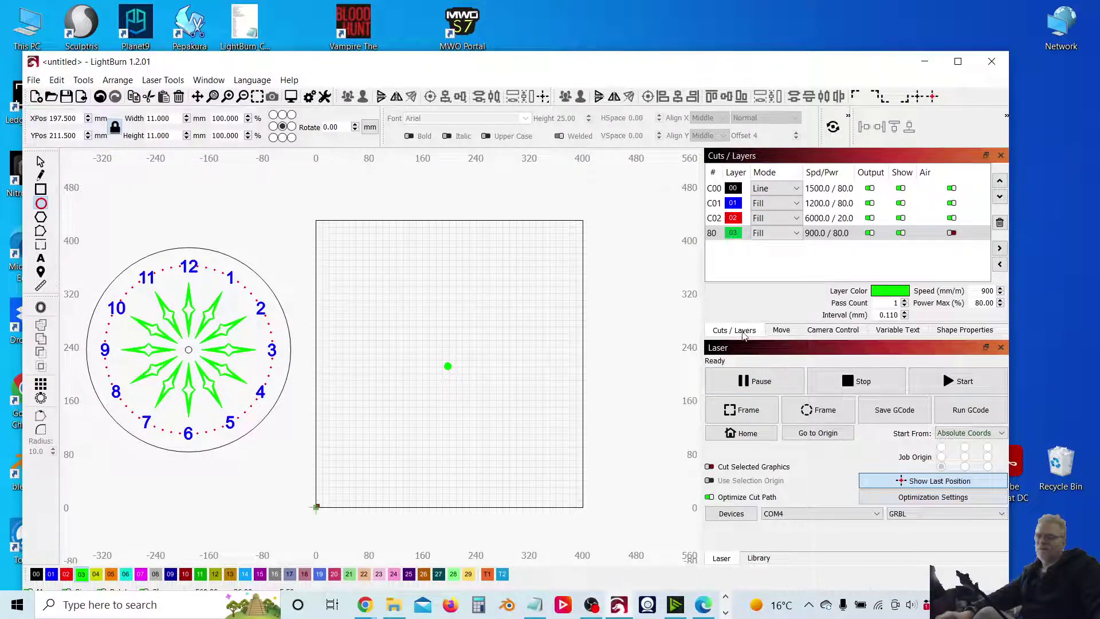
{"action": "left_click", "coordinate": [36, 574]}
{"action": "scroll", "coordinate": [509, 343], "scroll_direction": "down", "scroll_amount": 1}
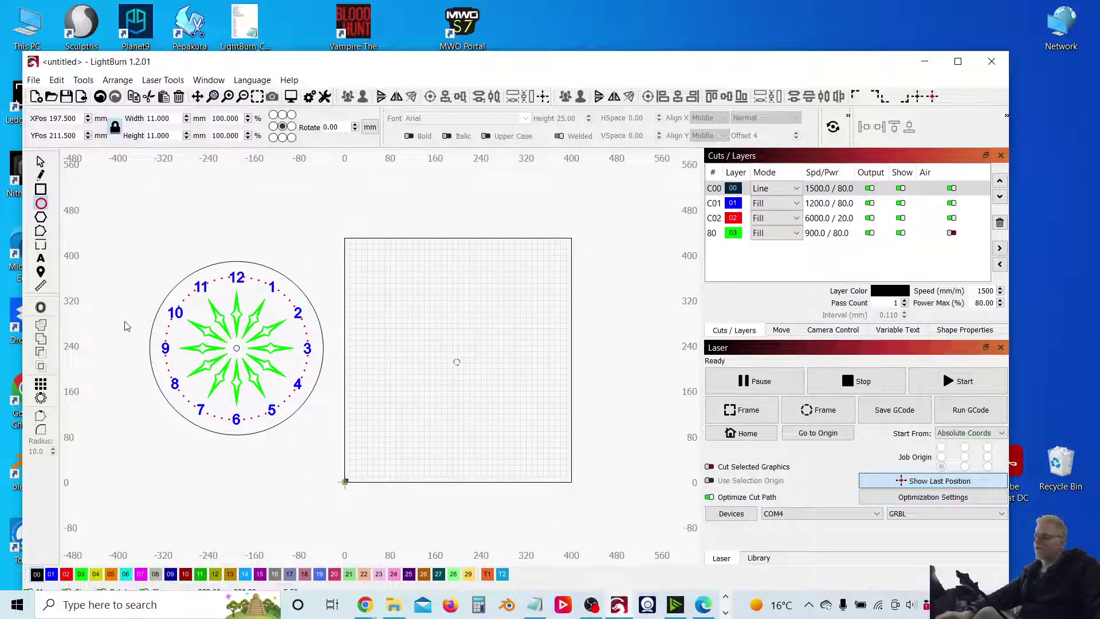
Add a %1 placeholder text above the centre circle
{"action": "left_click", "coordinate": [40, 258]}
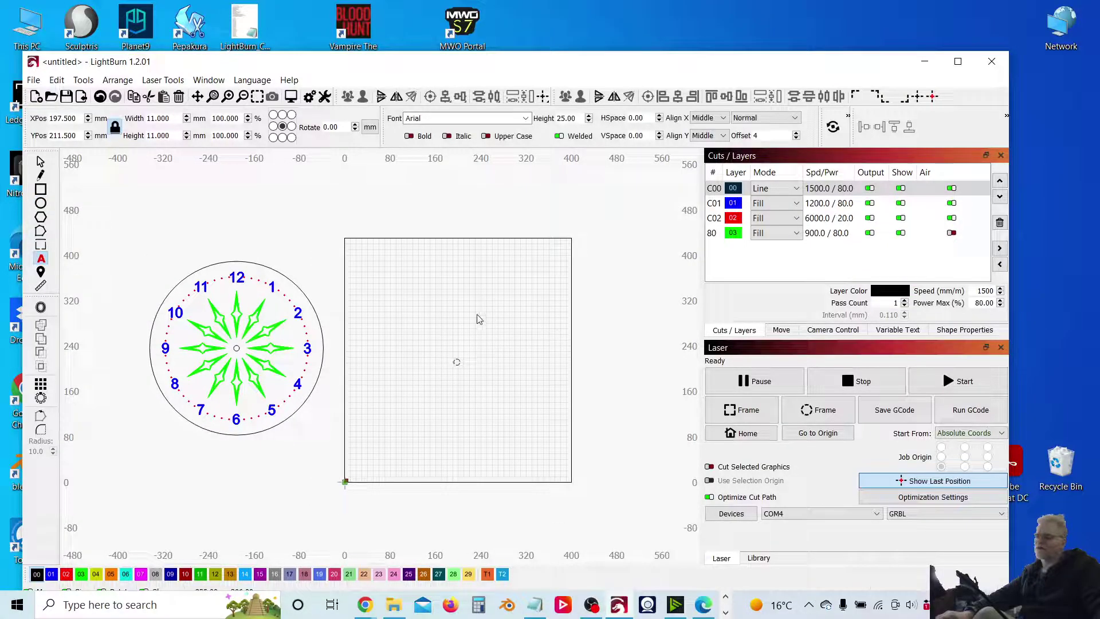
{"action": "scroll", "coordinate": [473, 315], "scroll_direction": "up", "scroll_amount": 2}
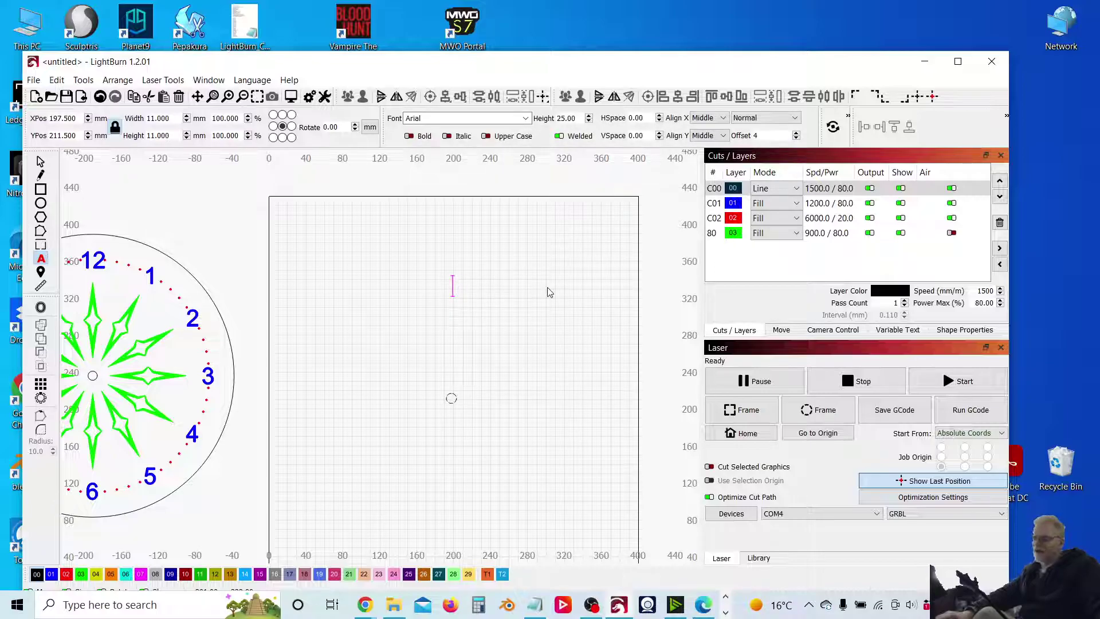
{"action": "type", "text": "%"}
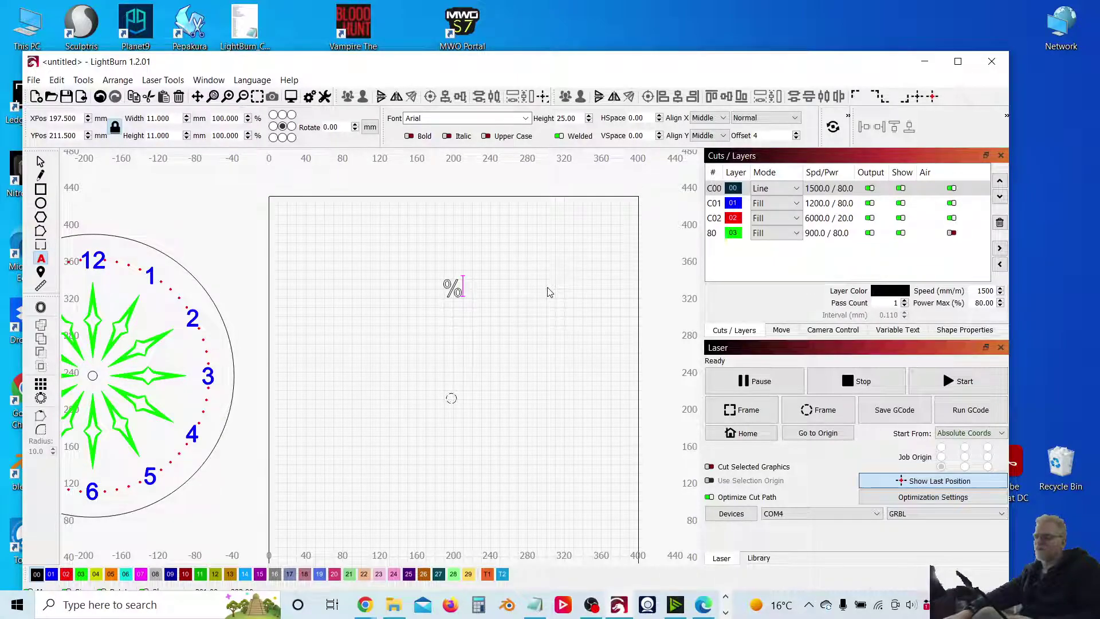
{"action": "type", "text": "1"}
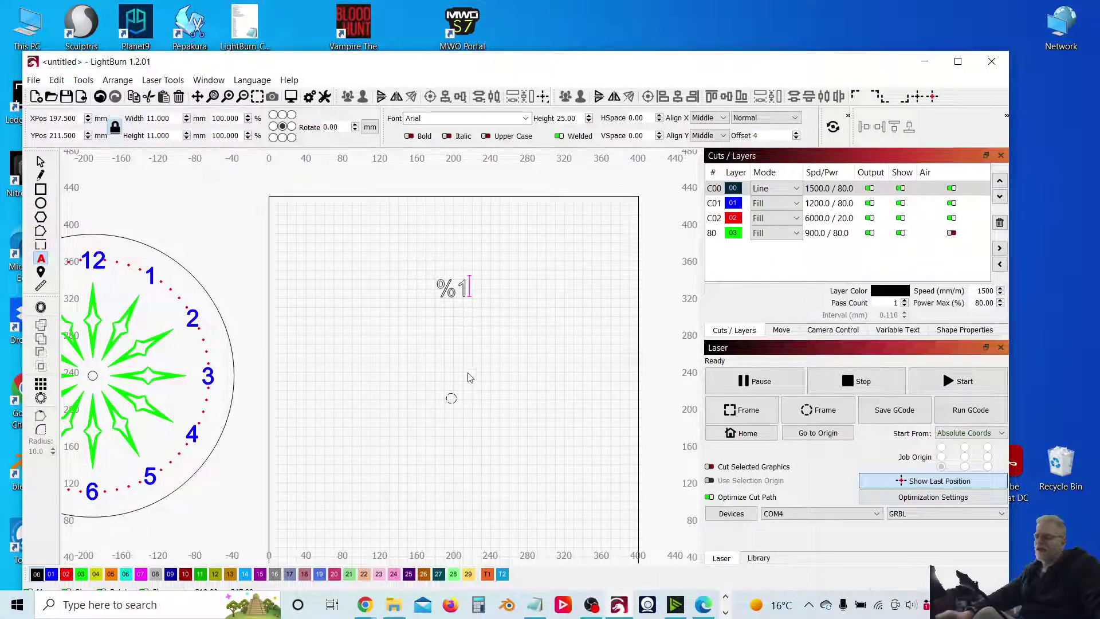
Finish the %1 text and set its text mode to Merge/CSV
{"action": "left_click", "coordinate": [465, 289]}
{"action": "left_click", "coordinate": [773, 118]}
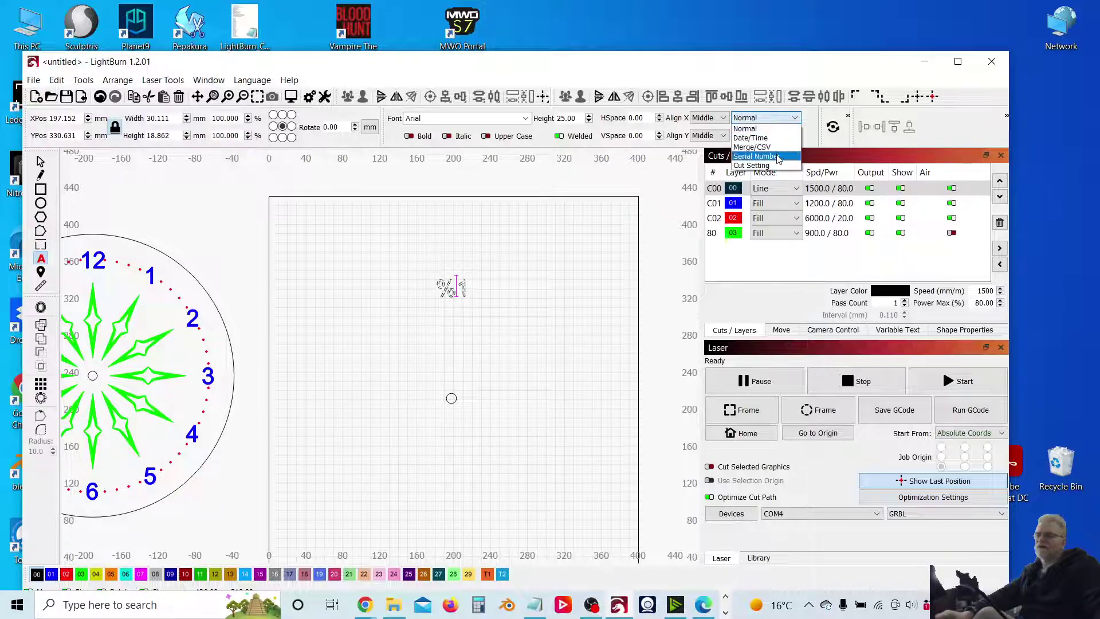
{"action": "left_click", "coordinate": [752, 126]}
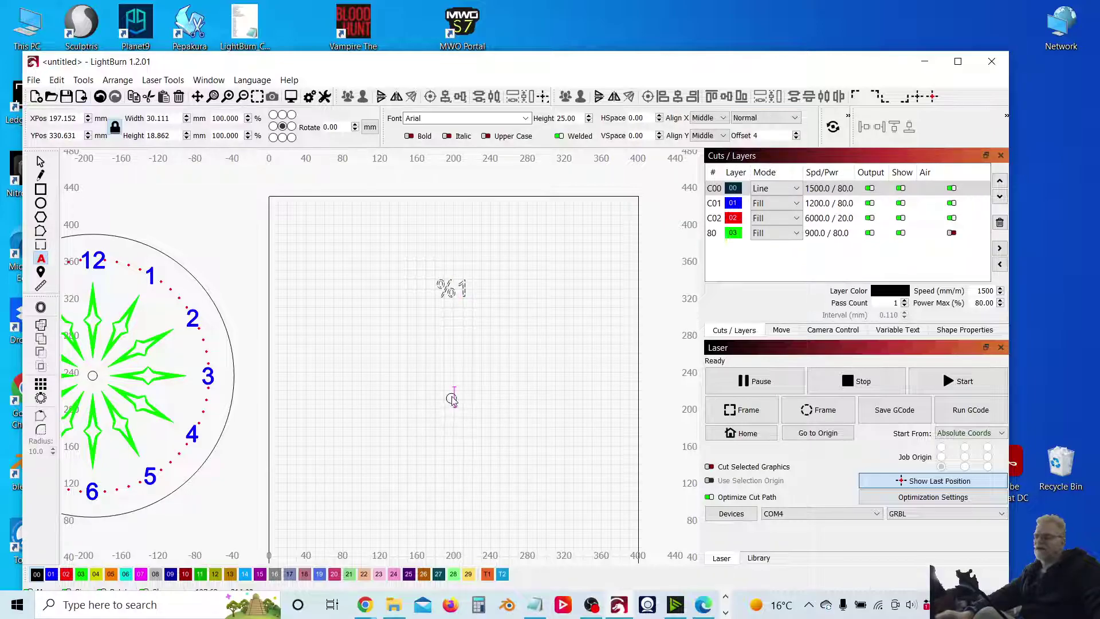
Circular-array the %1 text around the small circle with 12 rotated copies
{"action": "left_click", "coordinate": [40, 162]}
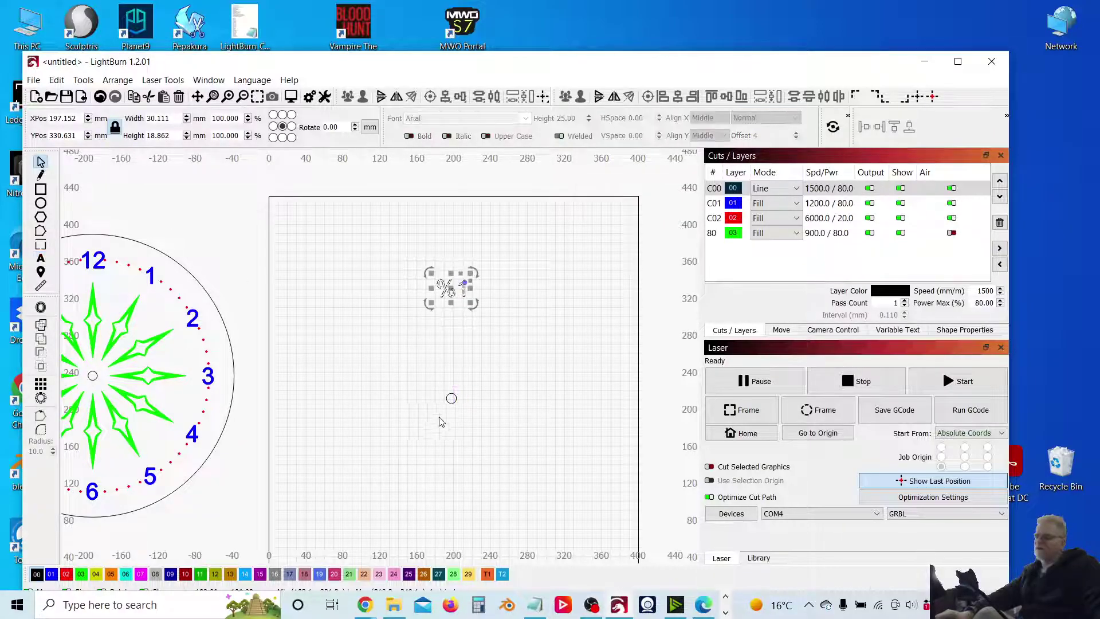
{"action": "left_click", "coordinate": [452, 399], "text": "shift"}
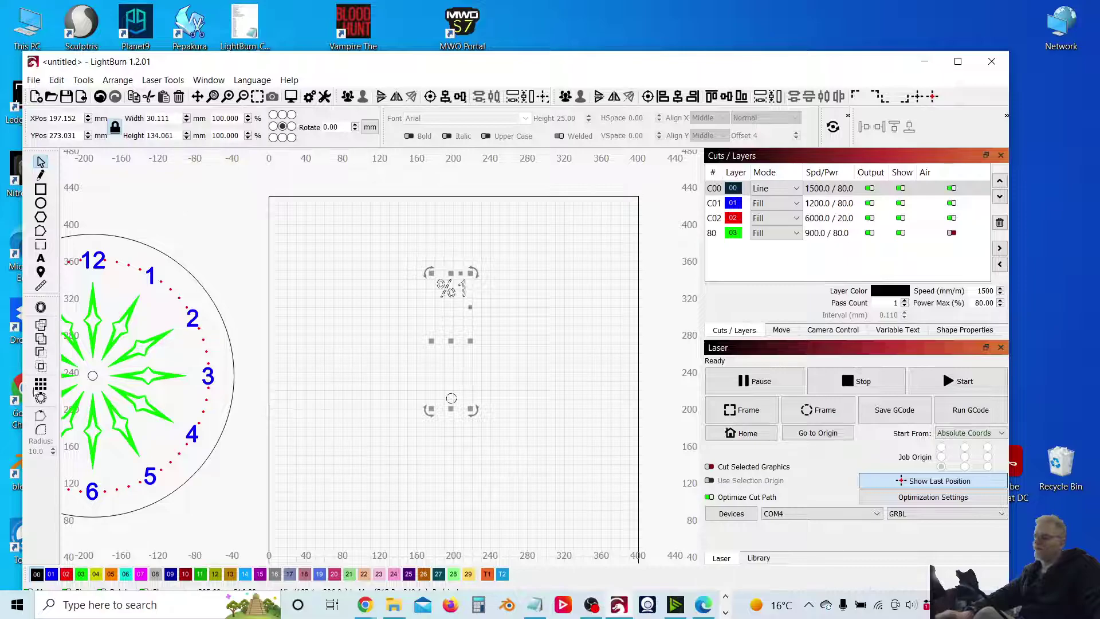
{"action": "left_click", "coordinate": [43, 387]}
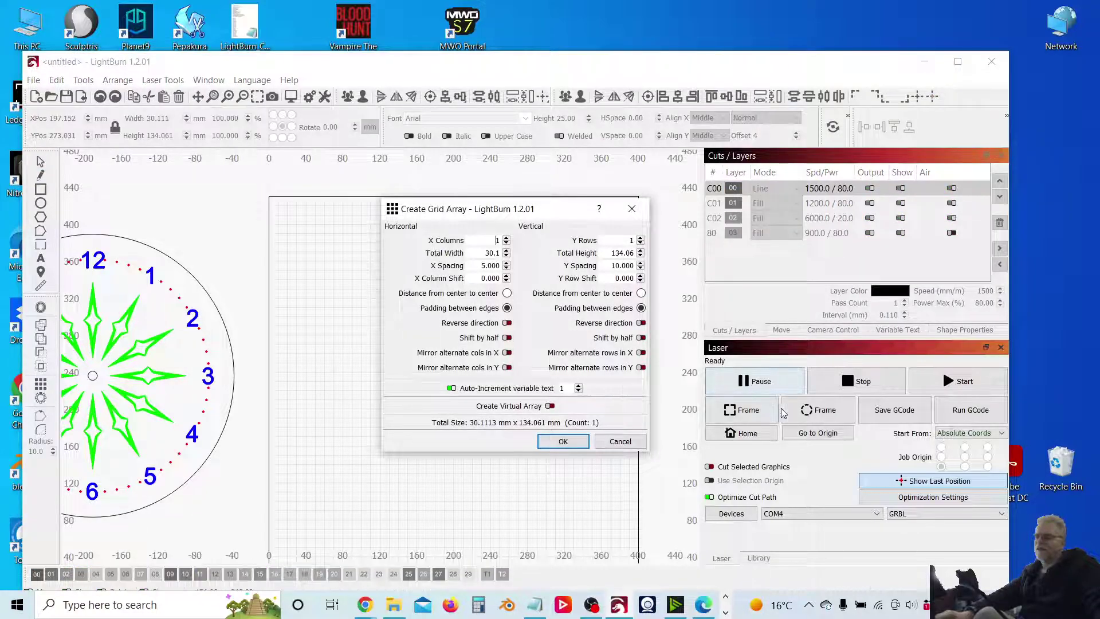
{"action": "left_click", "coordinate": [620, 442]}
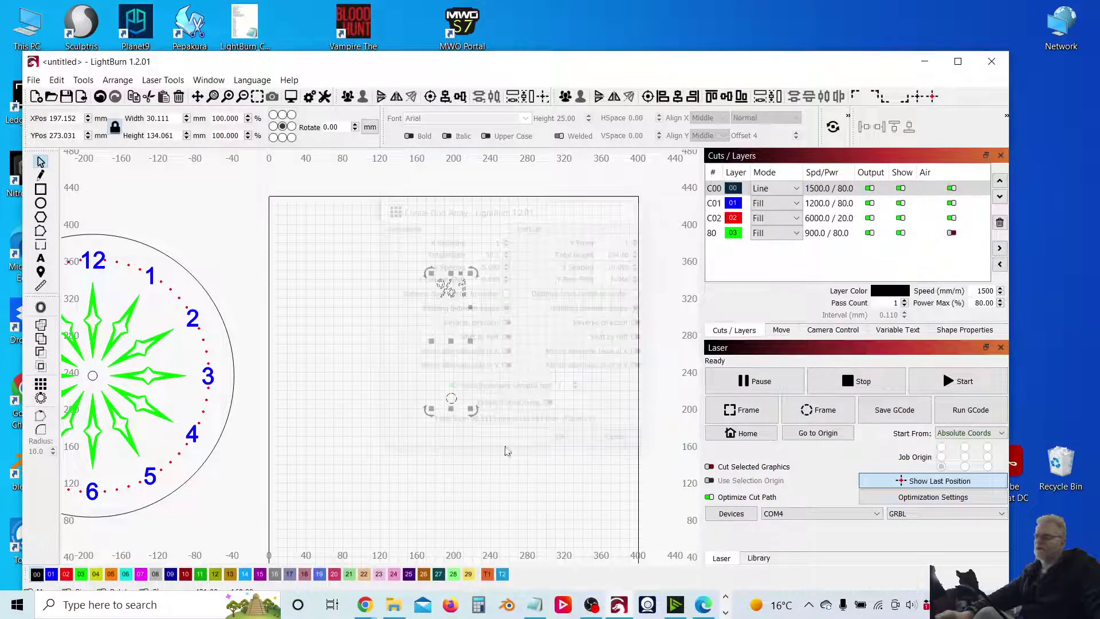
{"action": "left_click", "coordinate": [41, 399]}
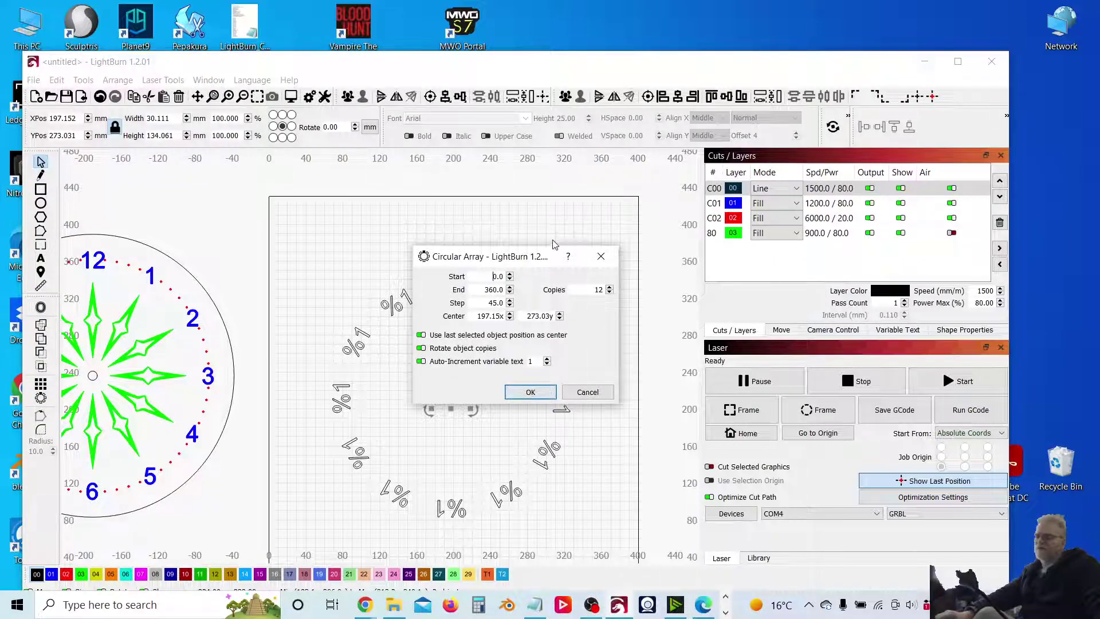
{"action": "left_click_drag", "start_coordinate": [537, 265], "coordinate": [793, 154]}
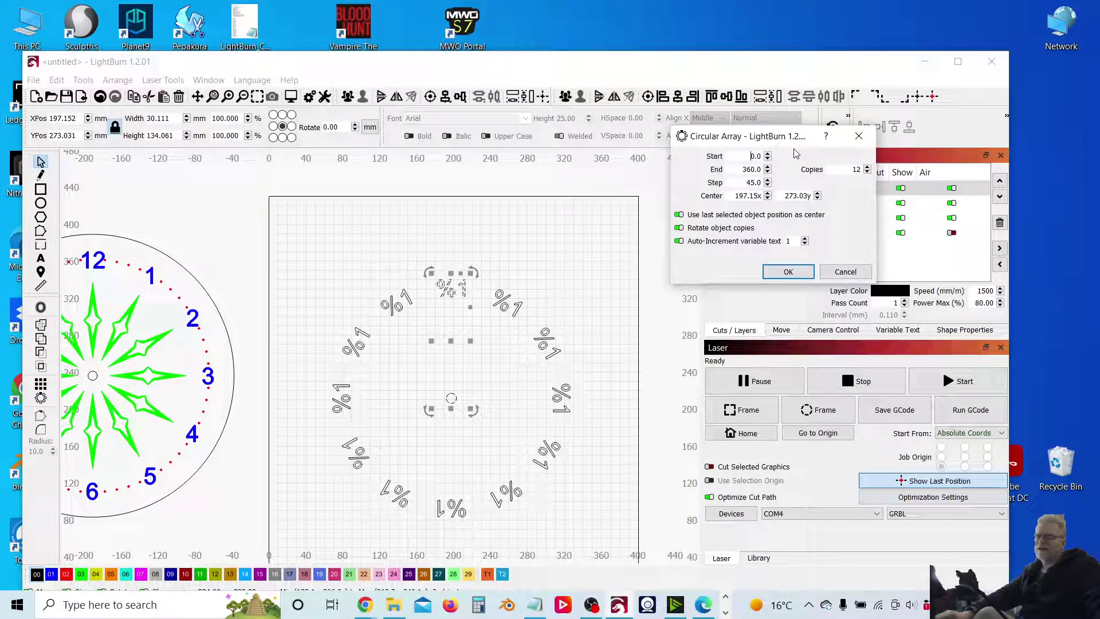
{"action": "left_click", "coordinate": [786, 272]}
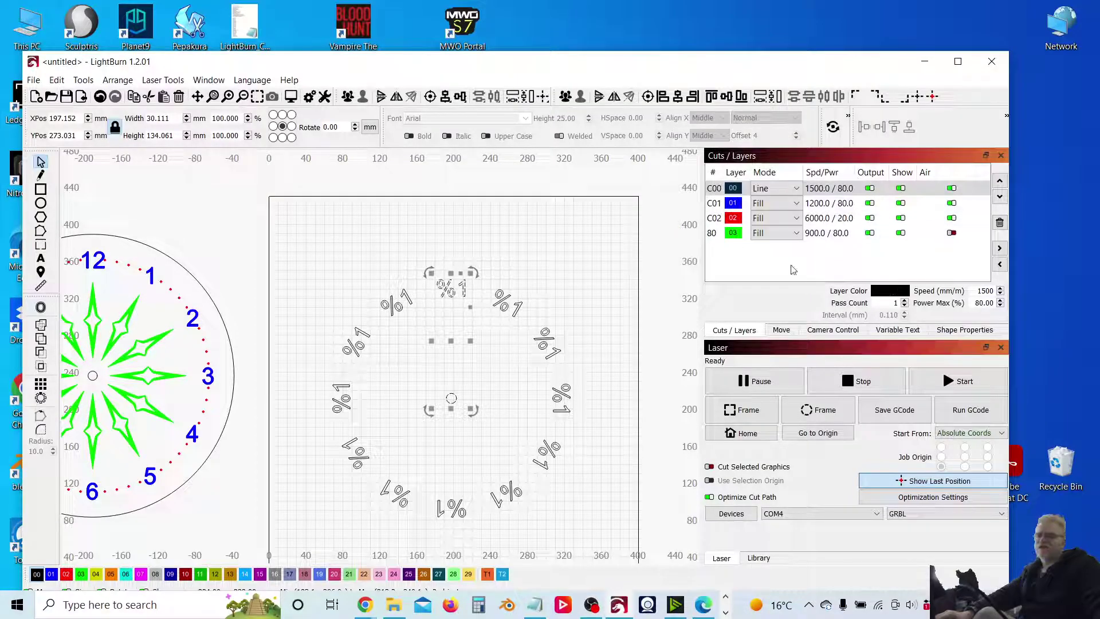
Preview the Clock.csv values on the placeholders, then undo the circular array
{"action": "left_click", "coordinate": [905, 331]}
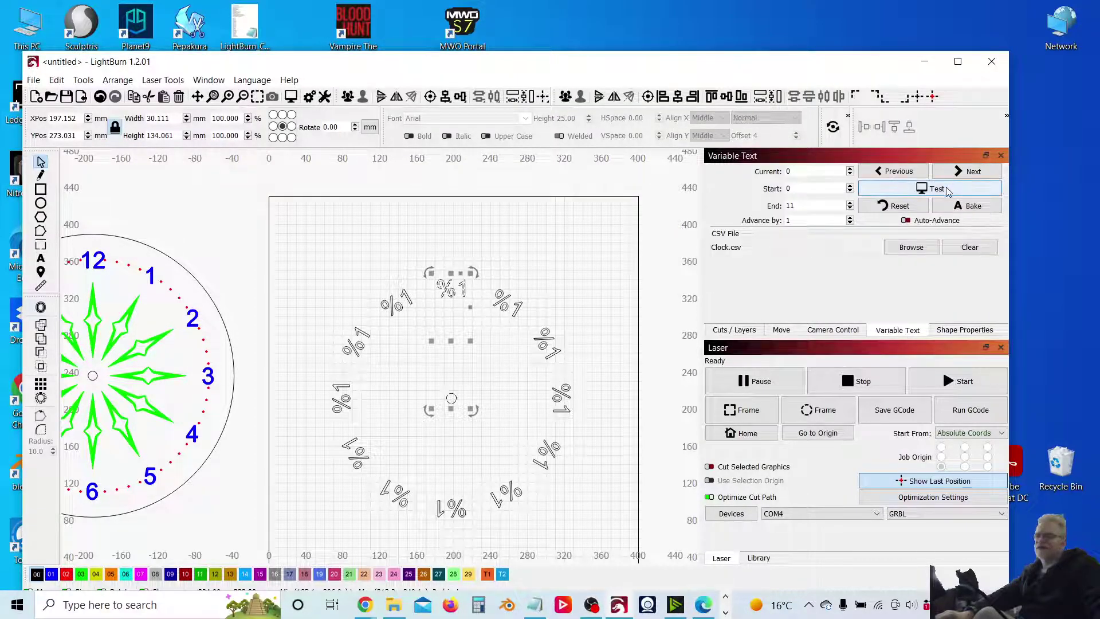
{"action": "left_click", "coordinate": [947, 189]}
{"action": "left_click", "coordinate": [947, 187]}
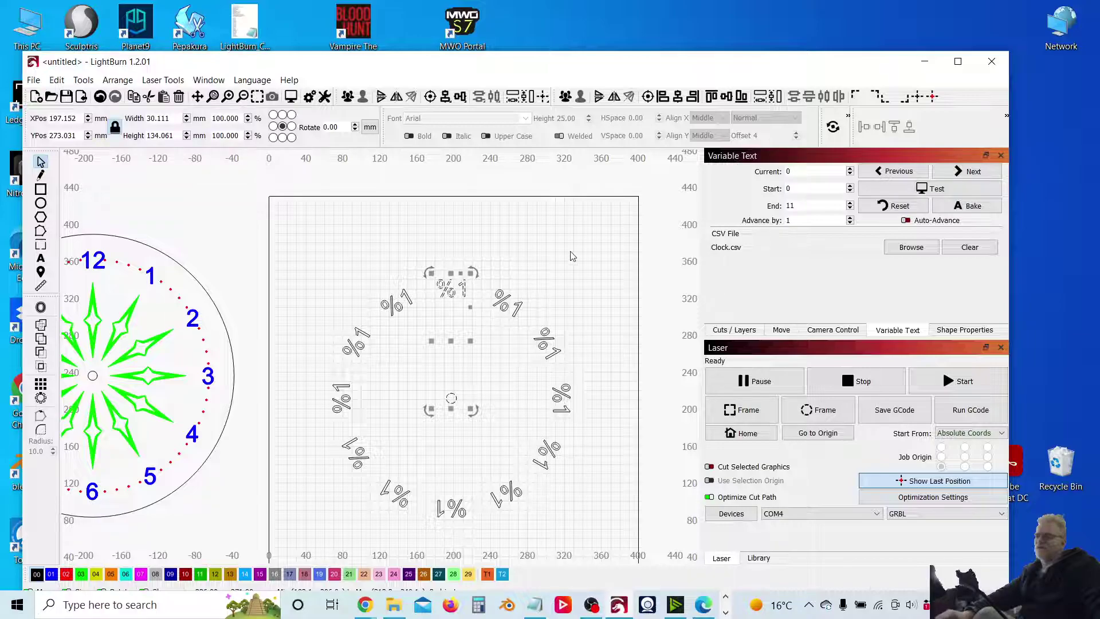
{"action": "key", "text": "ctrl+z"}
Set the %1 text's CSV offset to 0 and redo the 12-copy circular array around the circle
{"action": "left_click", "coordinate": [607, 246]}
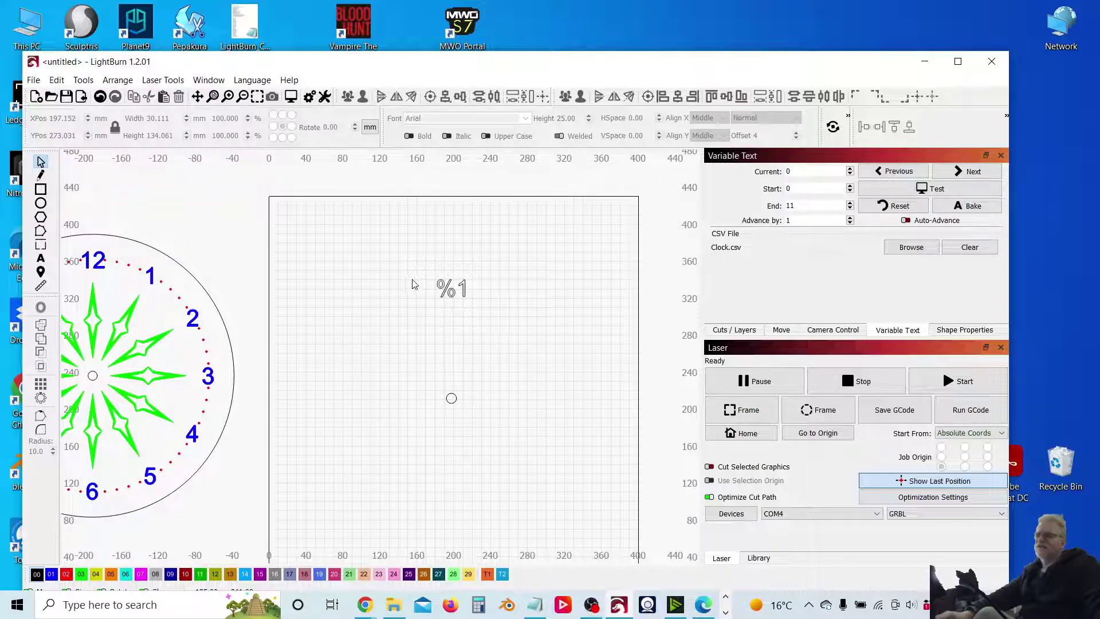
{"action": "left_click", "coordinate": [450, 288]}
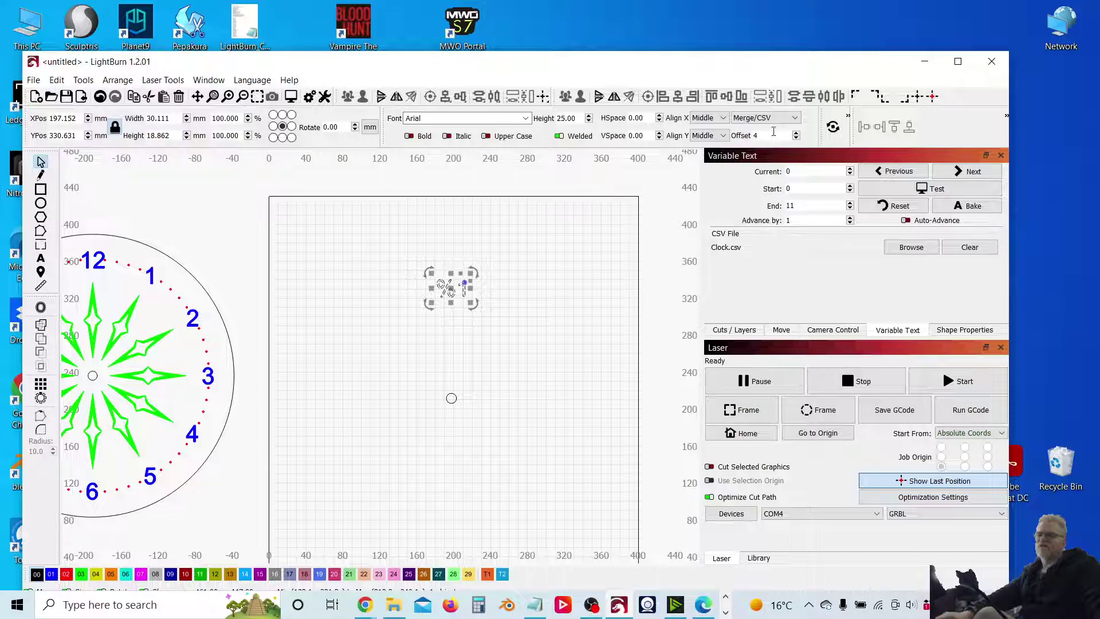
{"action": "left_click", "coordinate": [796, 138]}
{"action": "left_click", "coordinate": [768, 136]}
{"action": "left_click", "coordinate": [579, 306]}
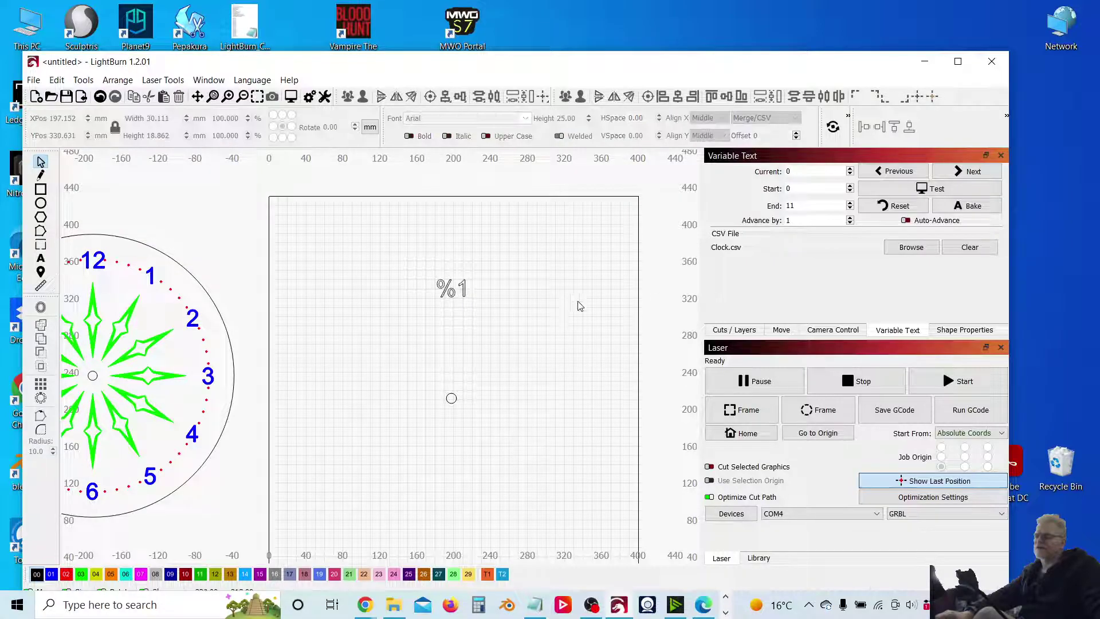
{"action": "left_click", "coordinate": [450, 283]}
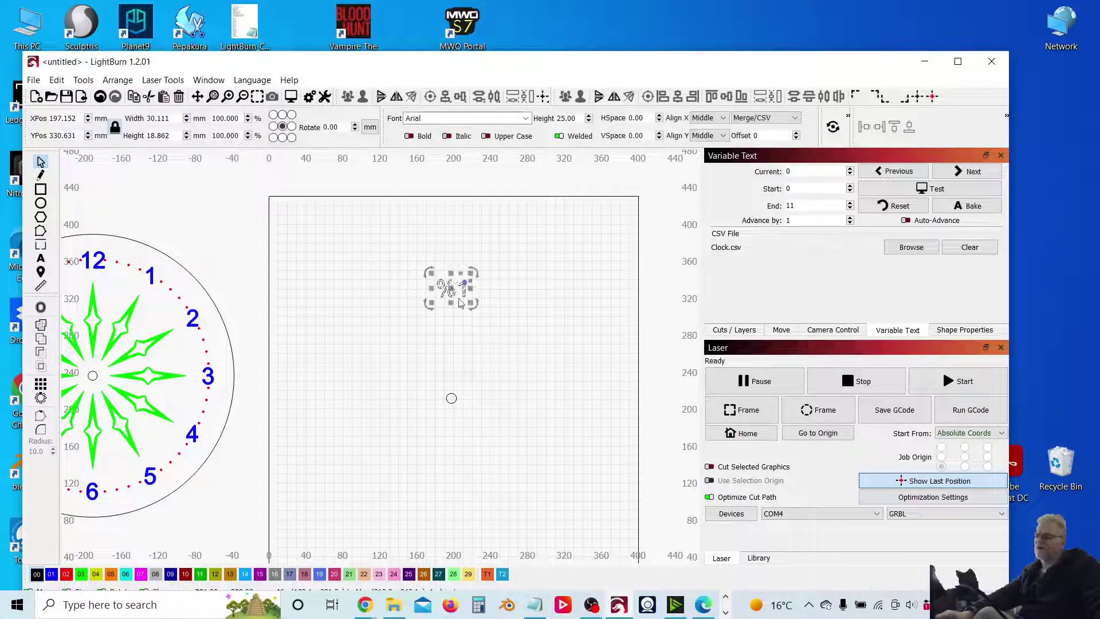
{"action": "left_click", "coordinate": [452, 398], "text": "shift"}
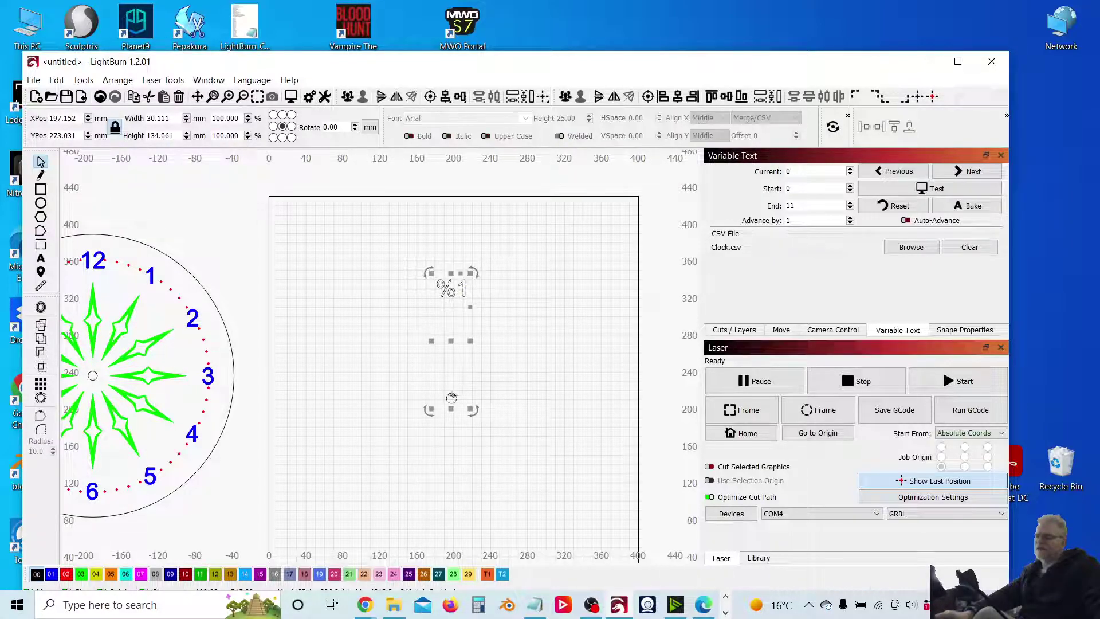
{"action": "left_click", "coordinate": [40, 397]}
{"action": "left_click", "coordinate": [523, 388]}
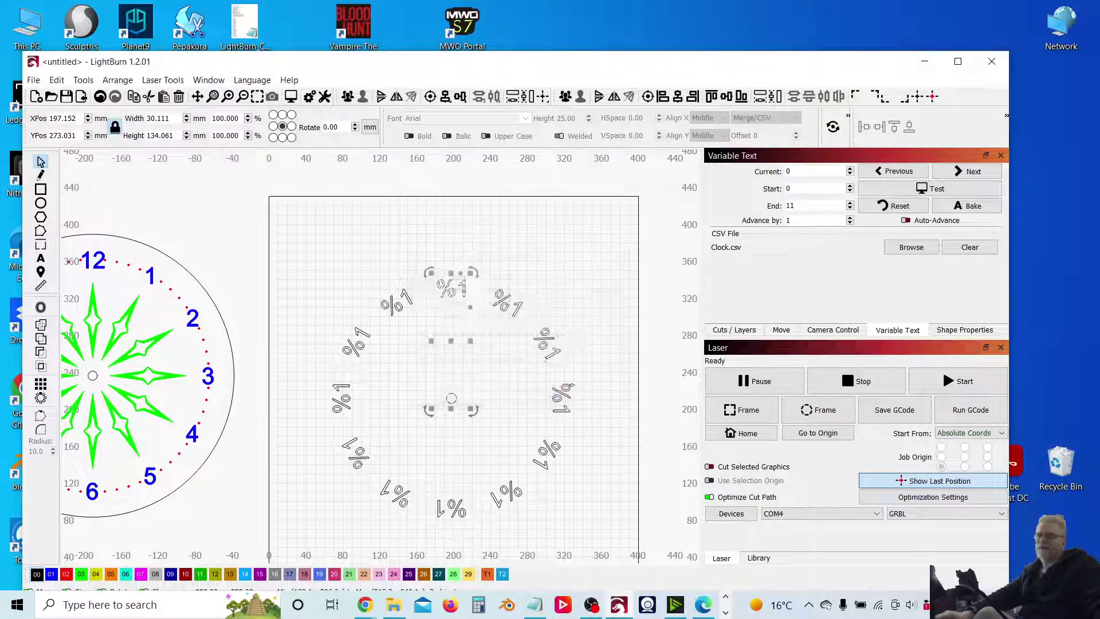
Preview the Roman numerals, then bake them permanently into the twelve labels
{"action": "left_click", "coordinate": [943, 189]}
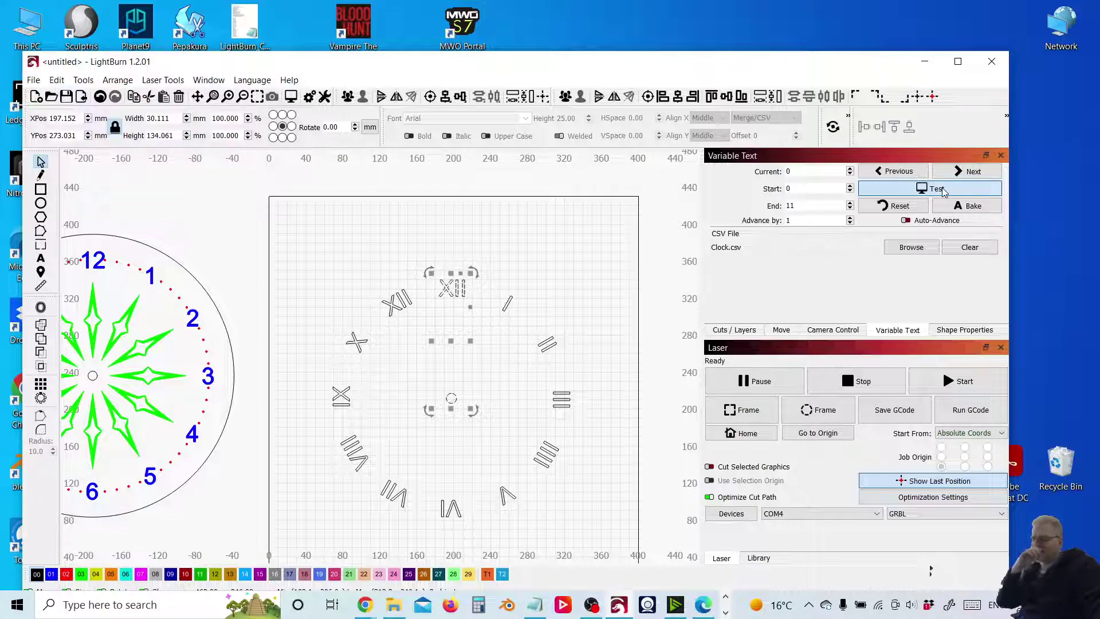
{"action": "left_click", "coordinate": [943, 190]}
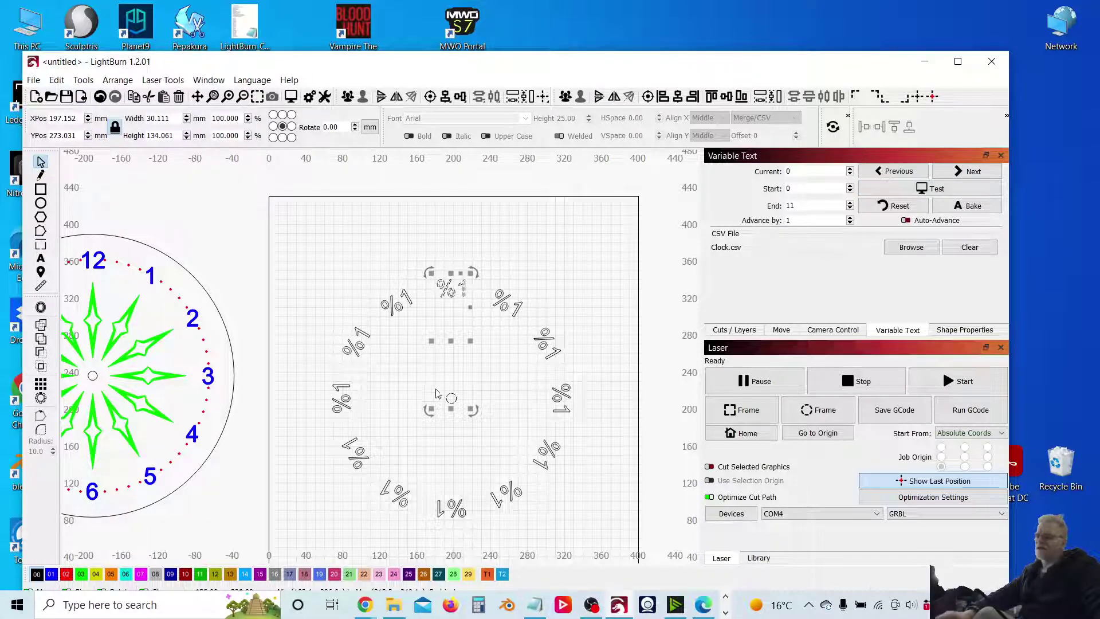
{"action": "left_click", "coordinate": [986, 209]}
{"action": "left_click", "coordinate": [547, 280]}
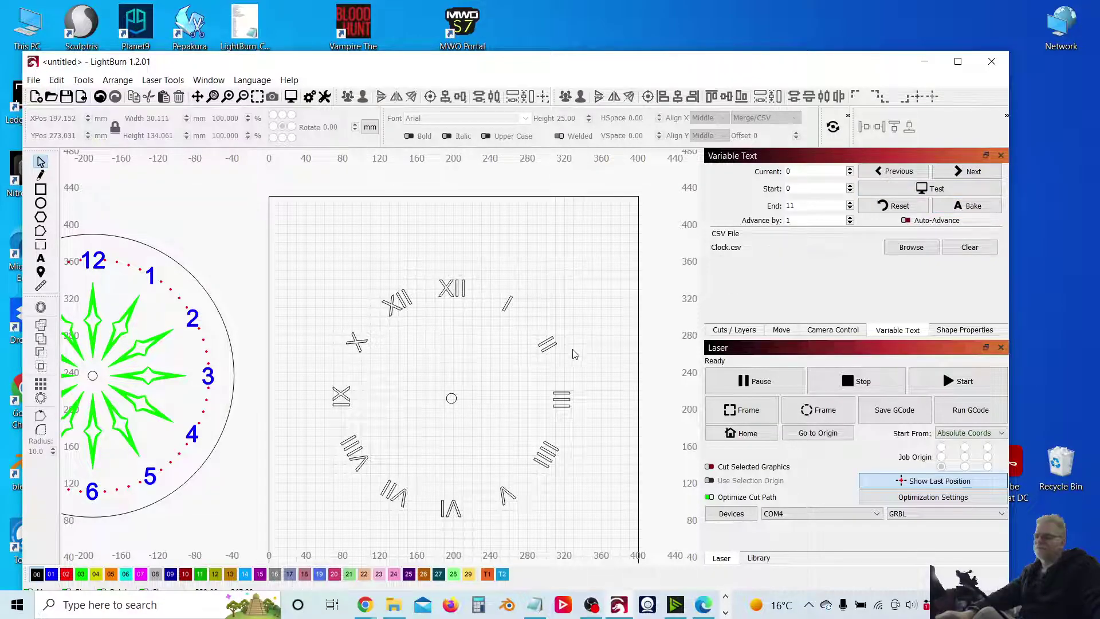